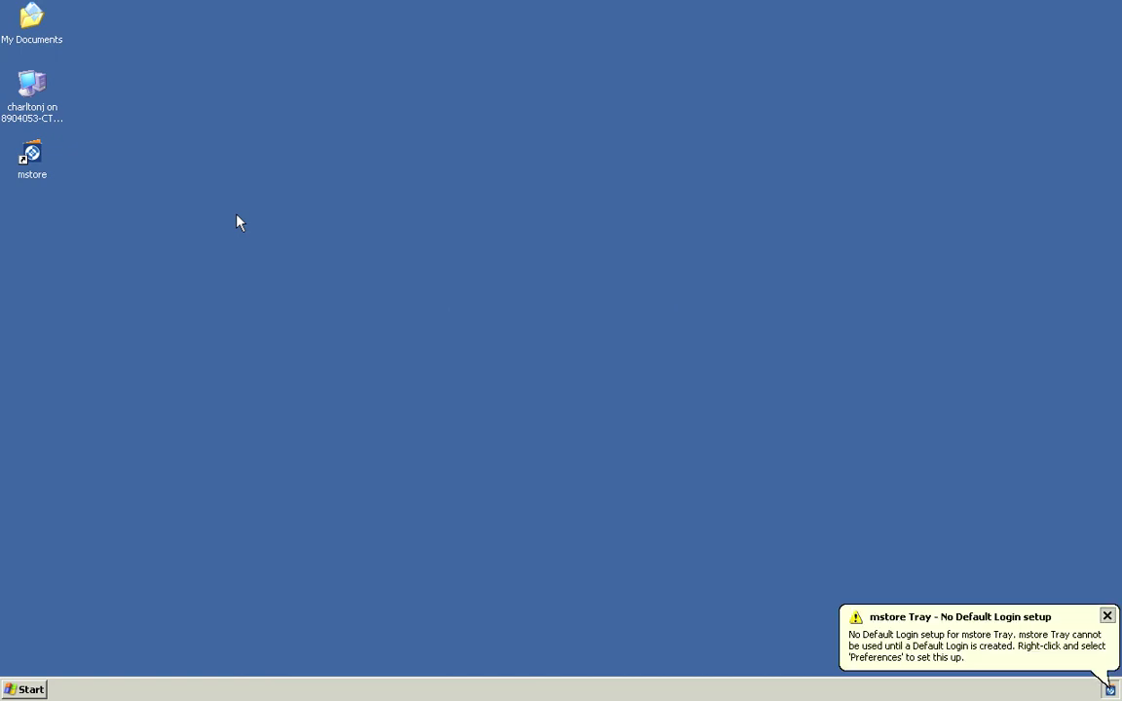
Launch Macromedia Dreamweaver 8 with the Designer workspace layout and create a blank HTML document
click(1107, 616)
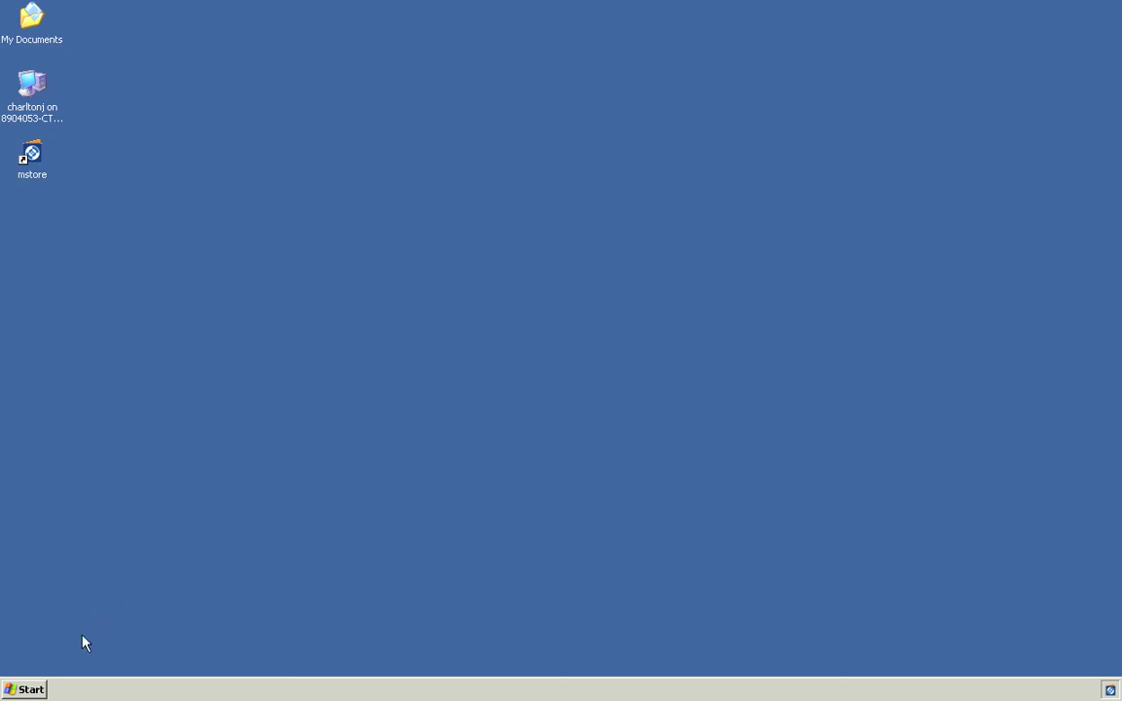
click(33, 690)
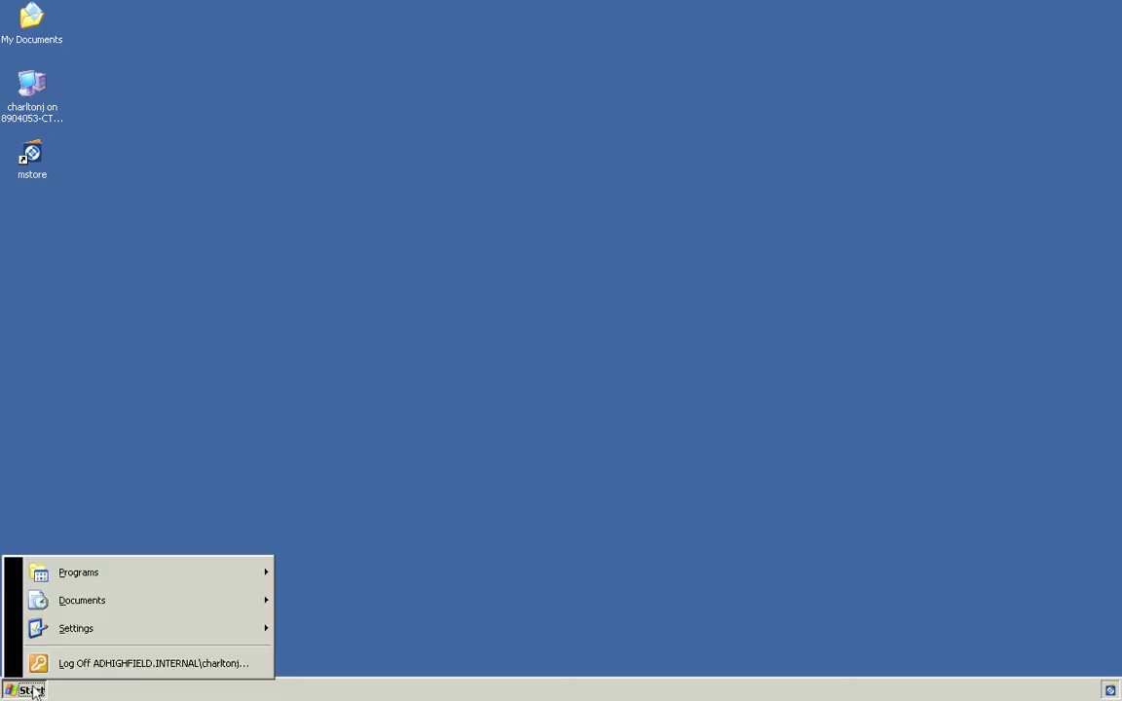
mouse_move(107, 583)
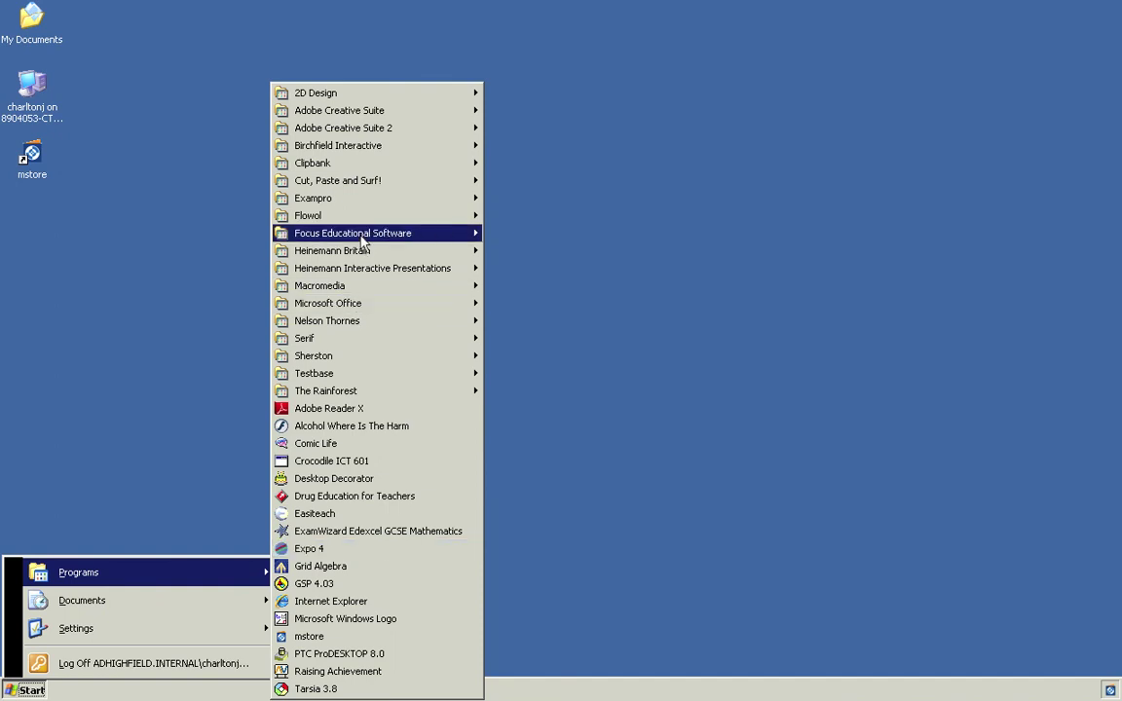
mouse_move(427, 292)
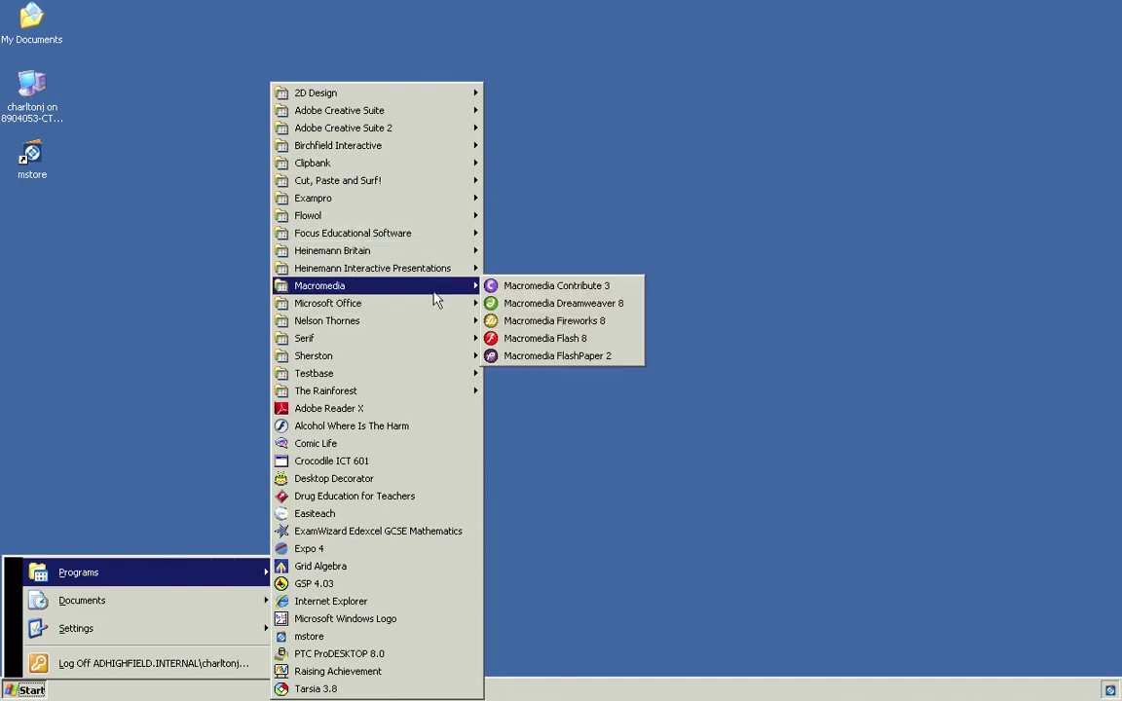
click(517, 312)
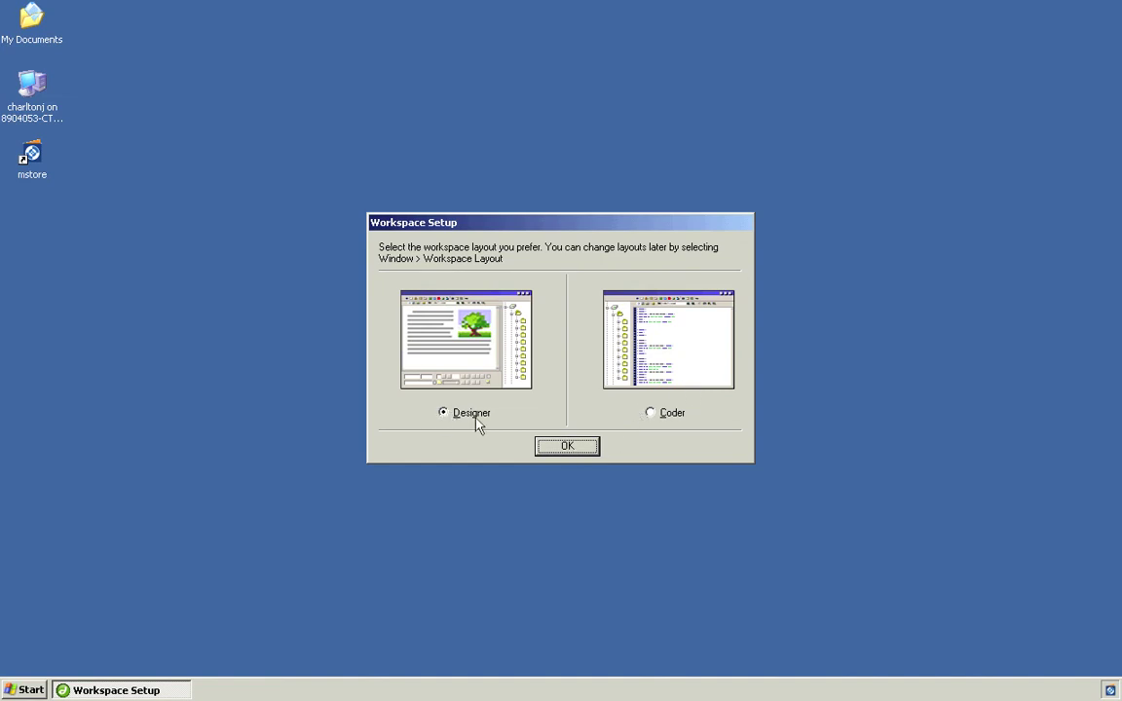
click(567, 448)
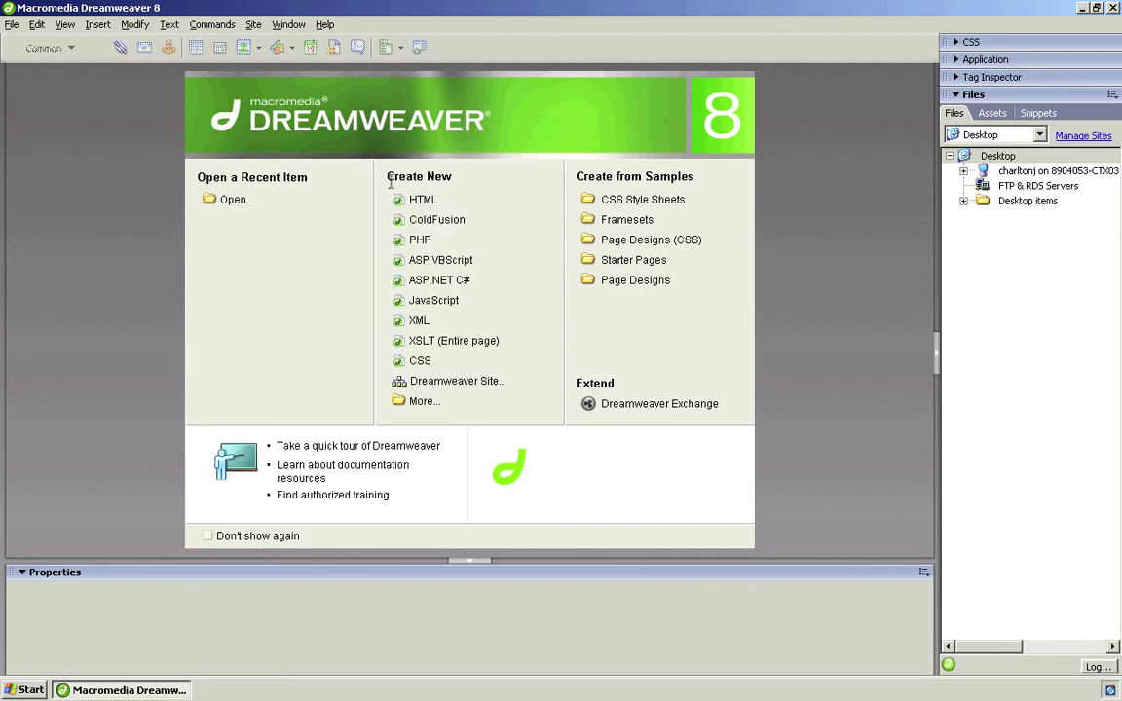
drag(385, 177, 461, 173)
click(420, 200)
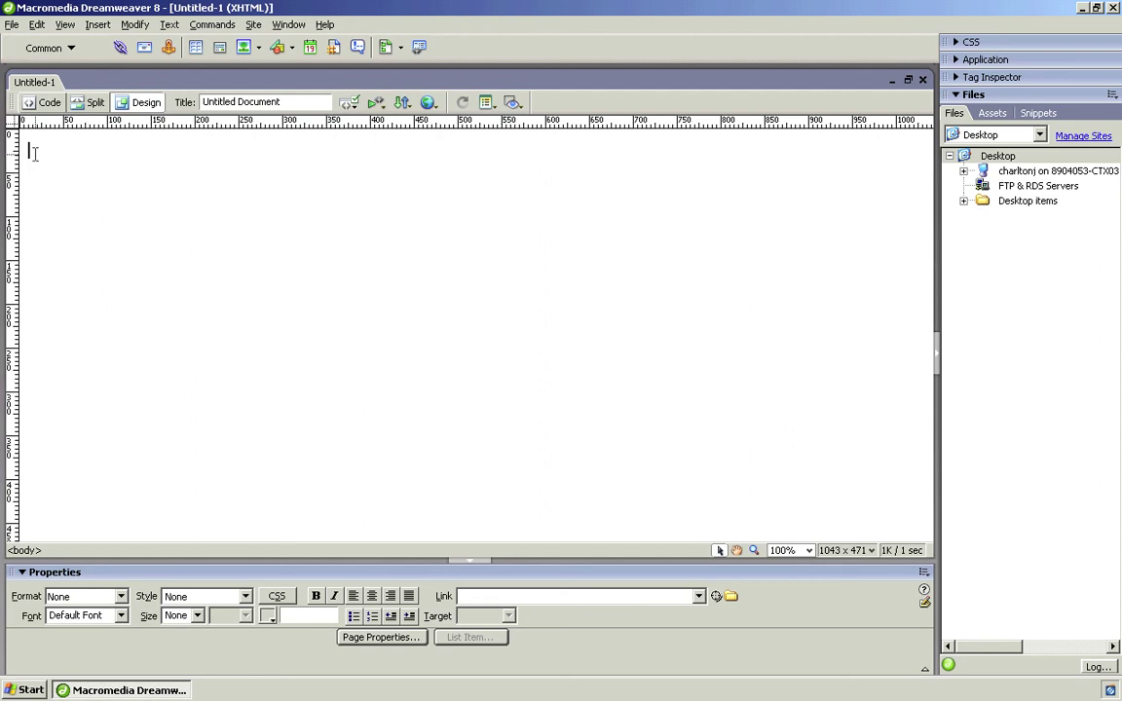
Insert a table with 3 rows and 3 columns, a width of 100 percent and a border thickness of 0 pixels
click(98, 25)
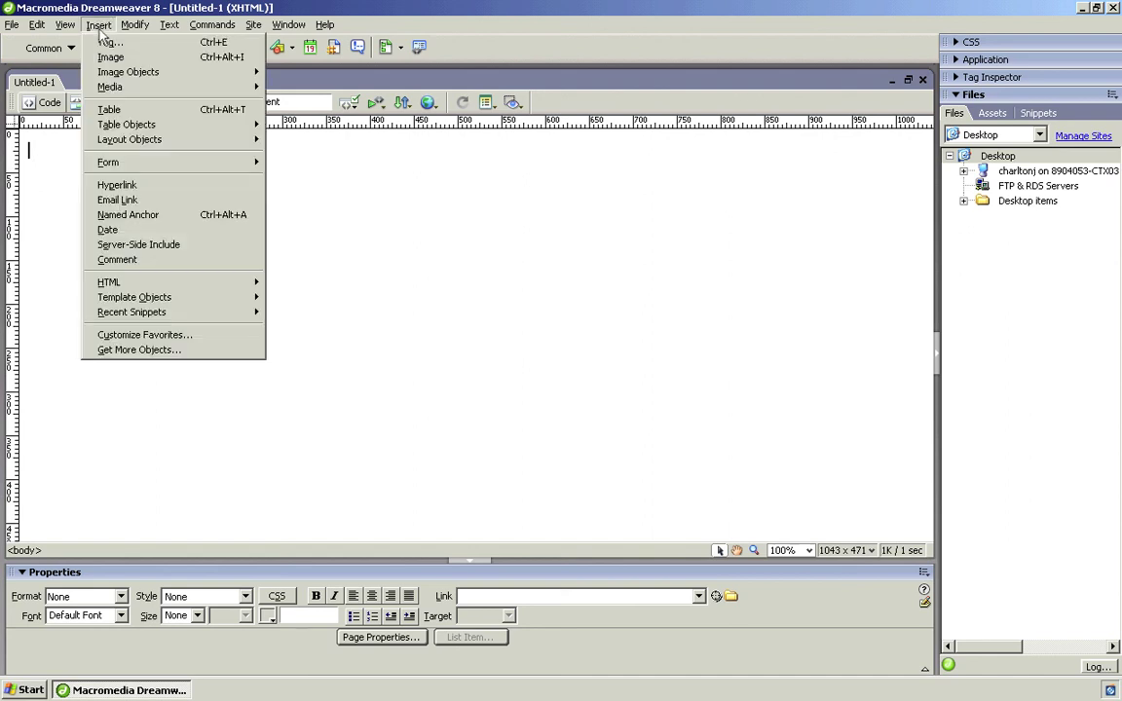
click(109, 110)
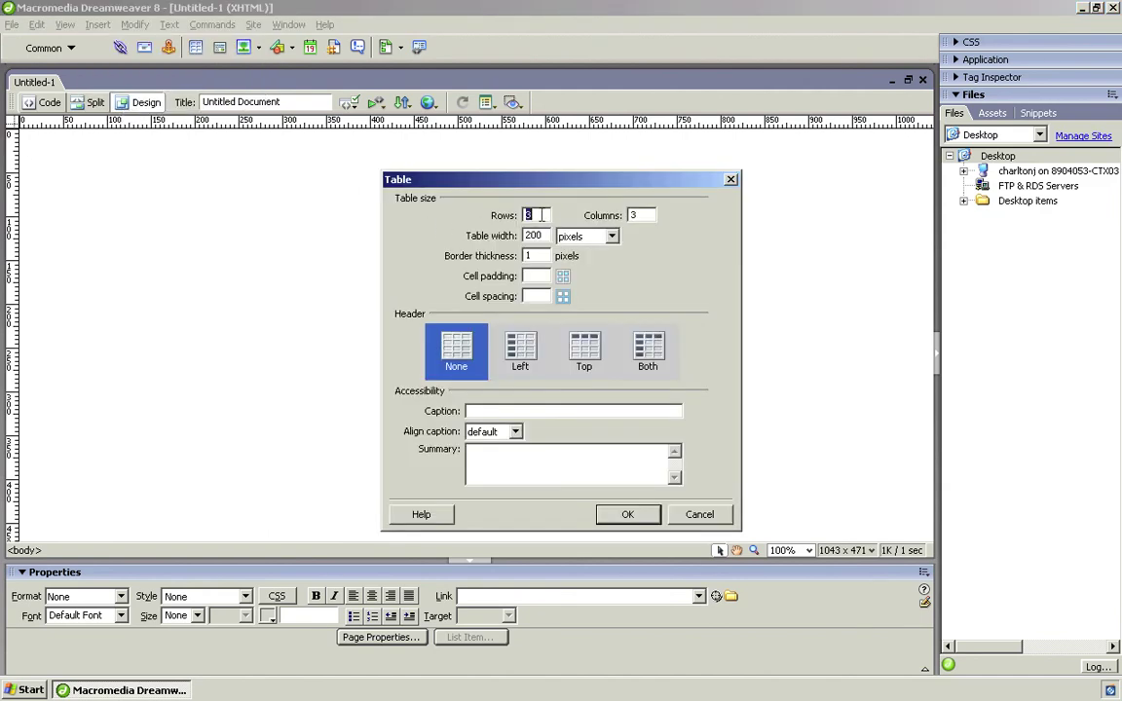
text(3)
click(648, 216)
drag(546, 236, 524, 236)
text(100)
click(611, 237)
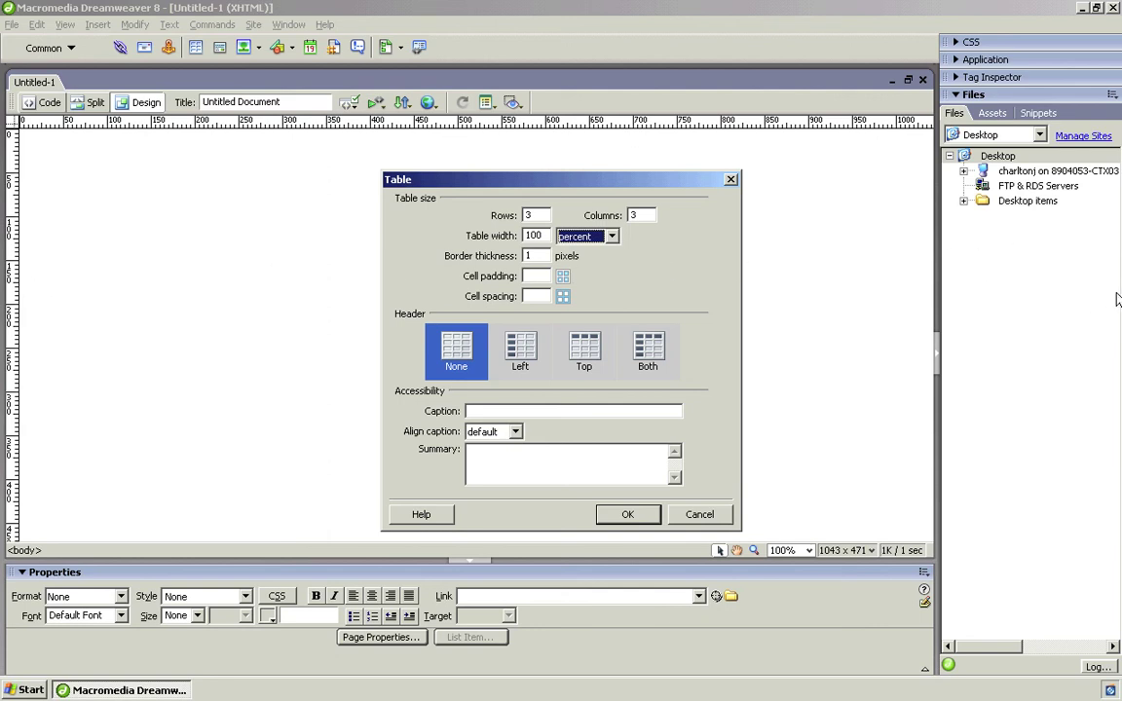
click(535, 257)
key(BackSpace)
text(0)
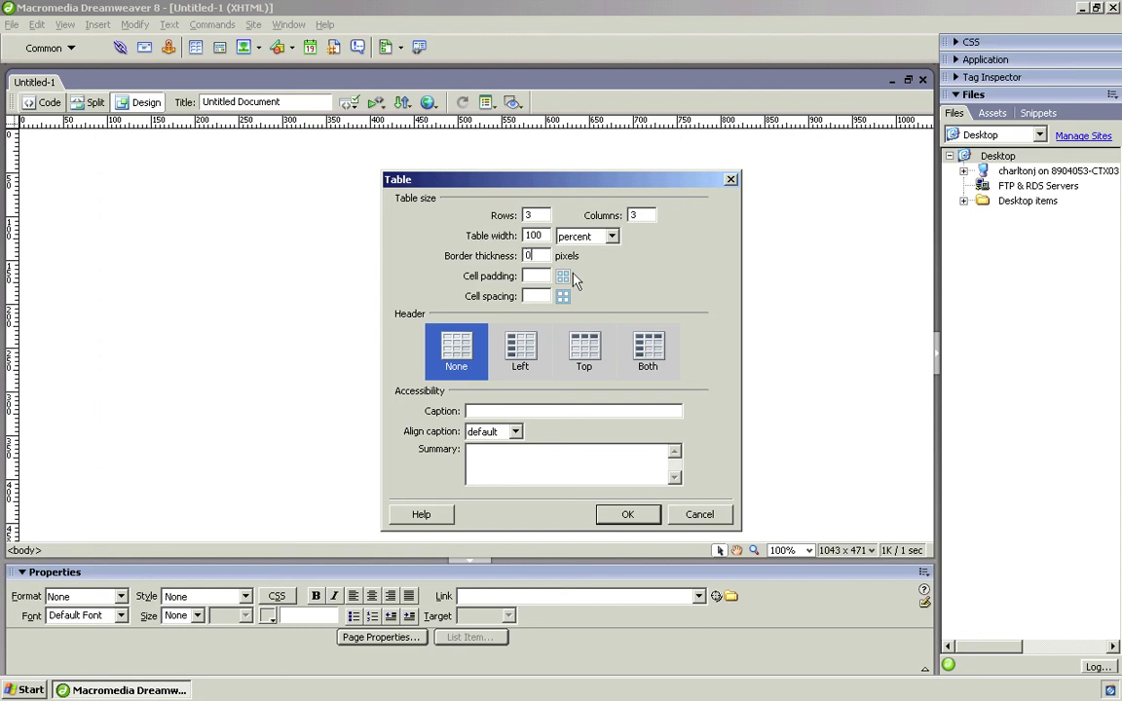
click(625, 515)
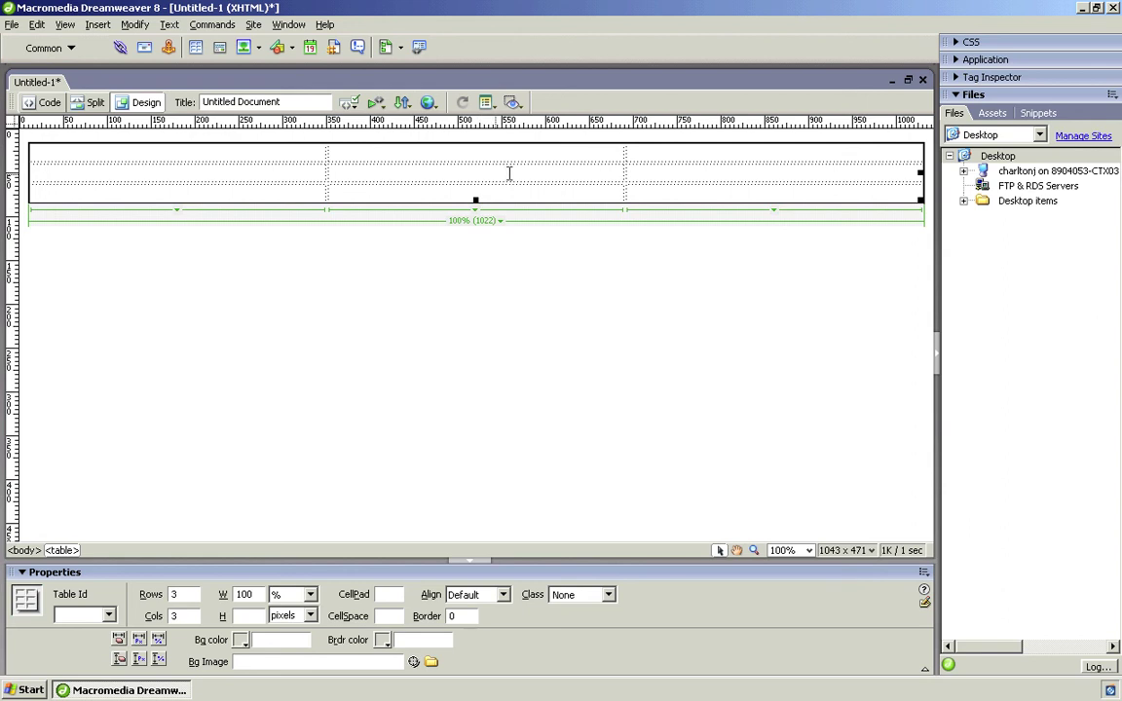
Select the whole table and stretch it down the page to a height of about 418 pixels
click(460, 191)
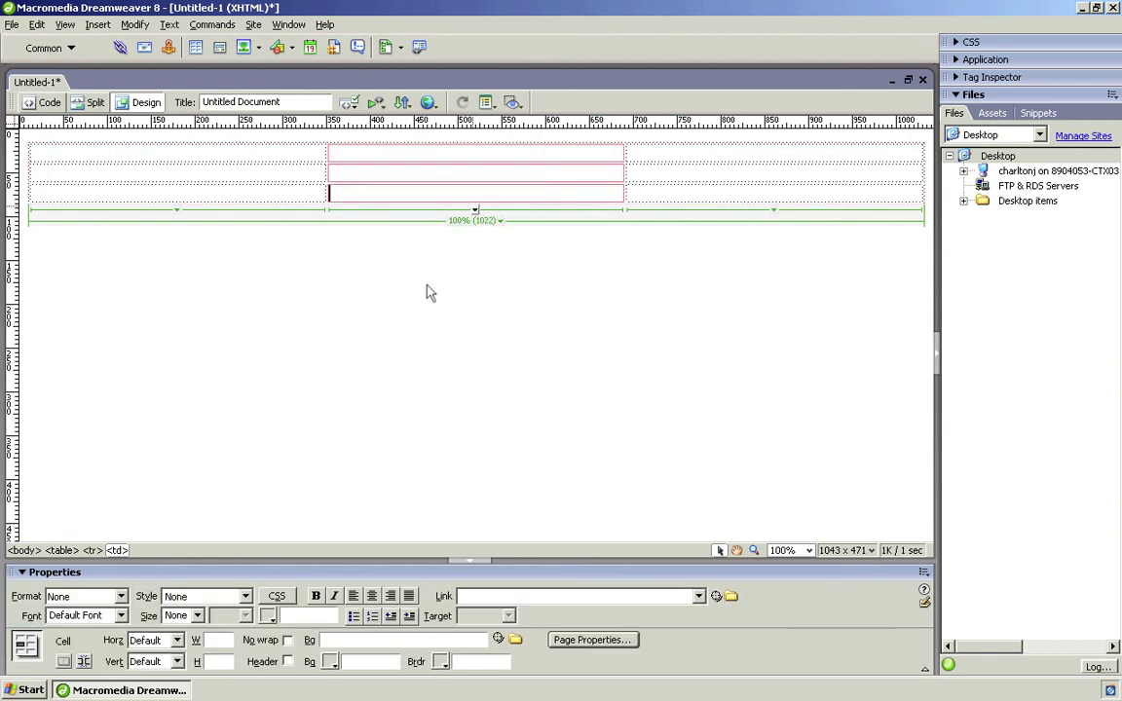
click(323, 272)
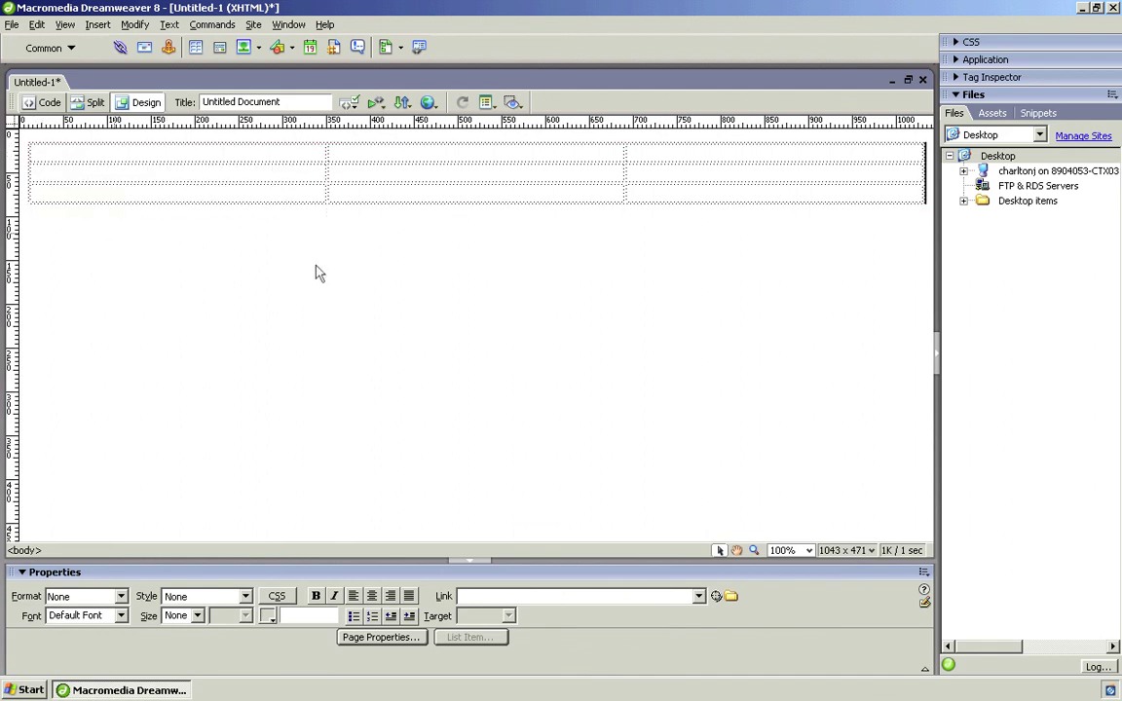
click(59, 152)
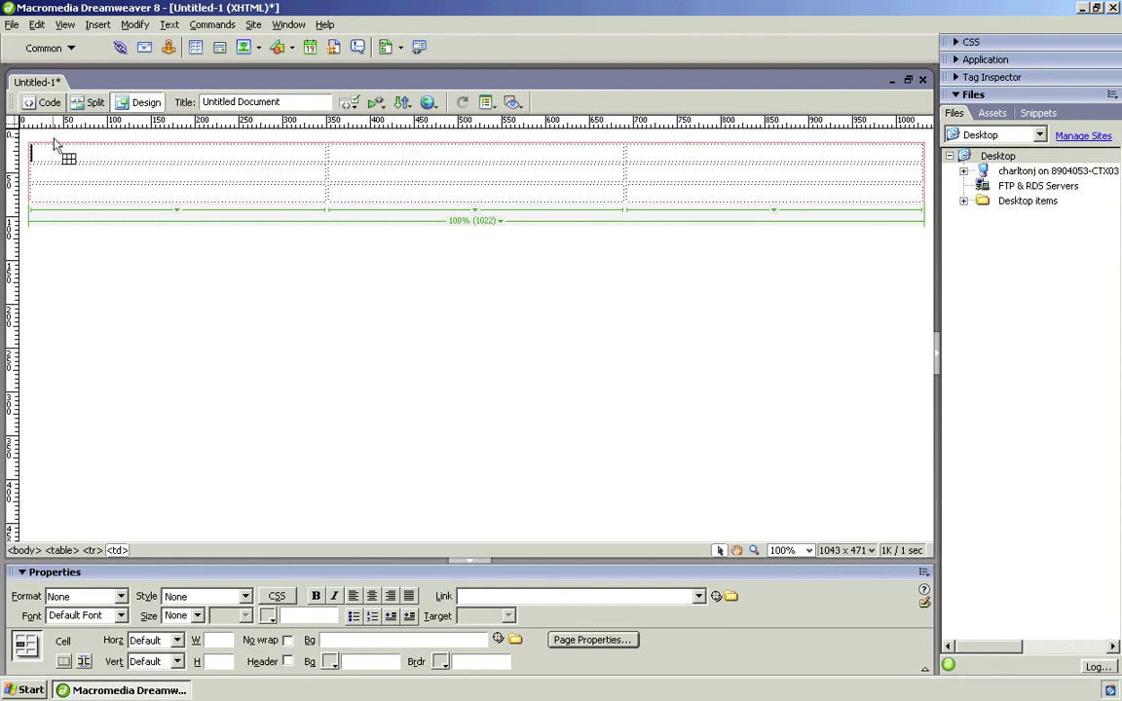
click(56, 144)
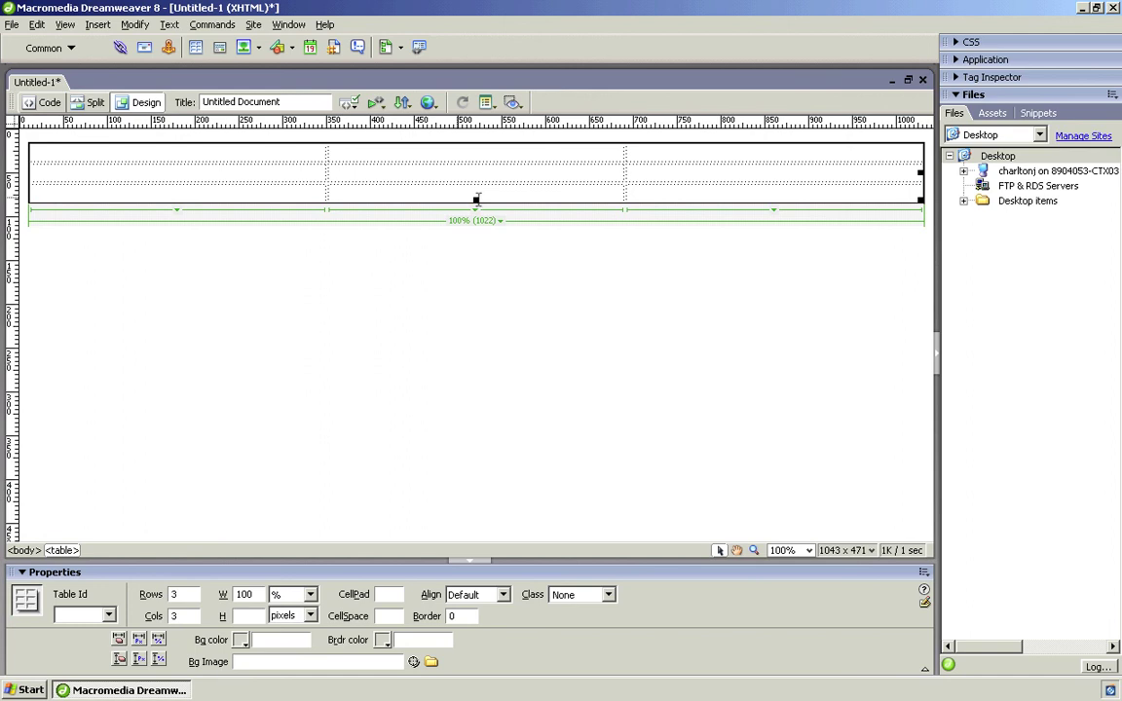
drag(477, 200, 491, 487)
drag(491, 513, 491, 503)
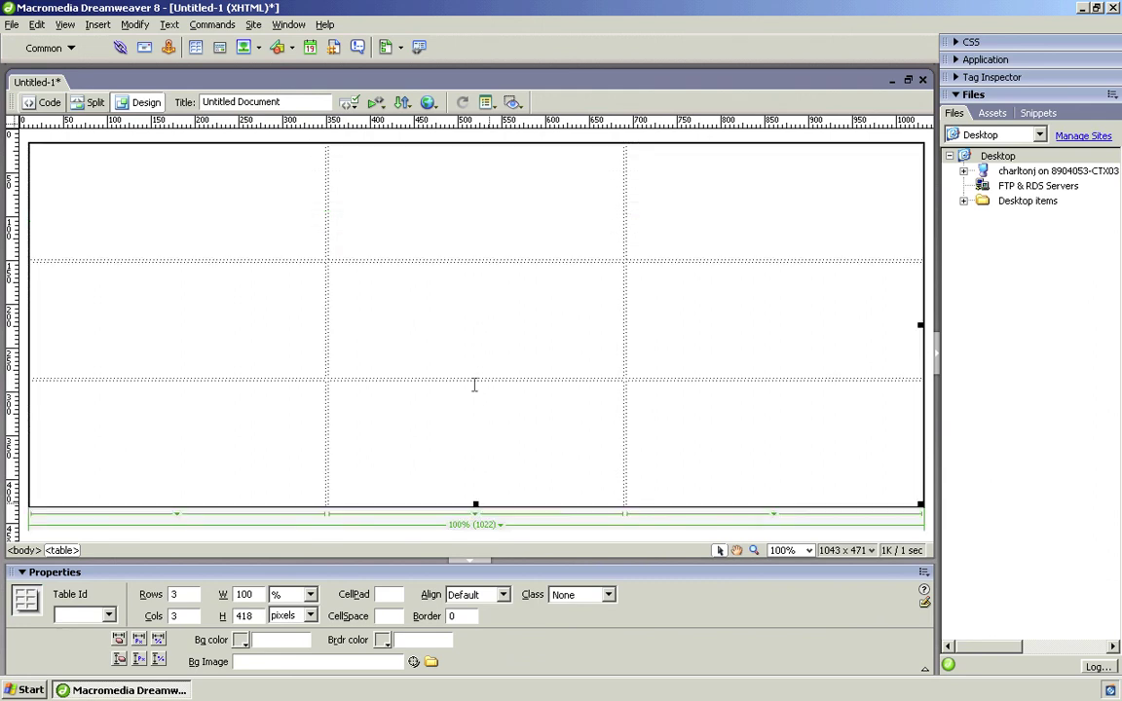
click(451, 323)
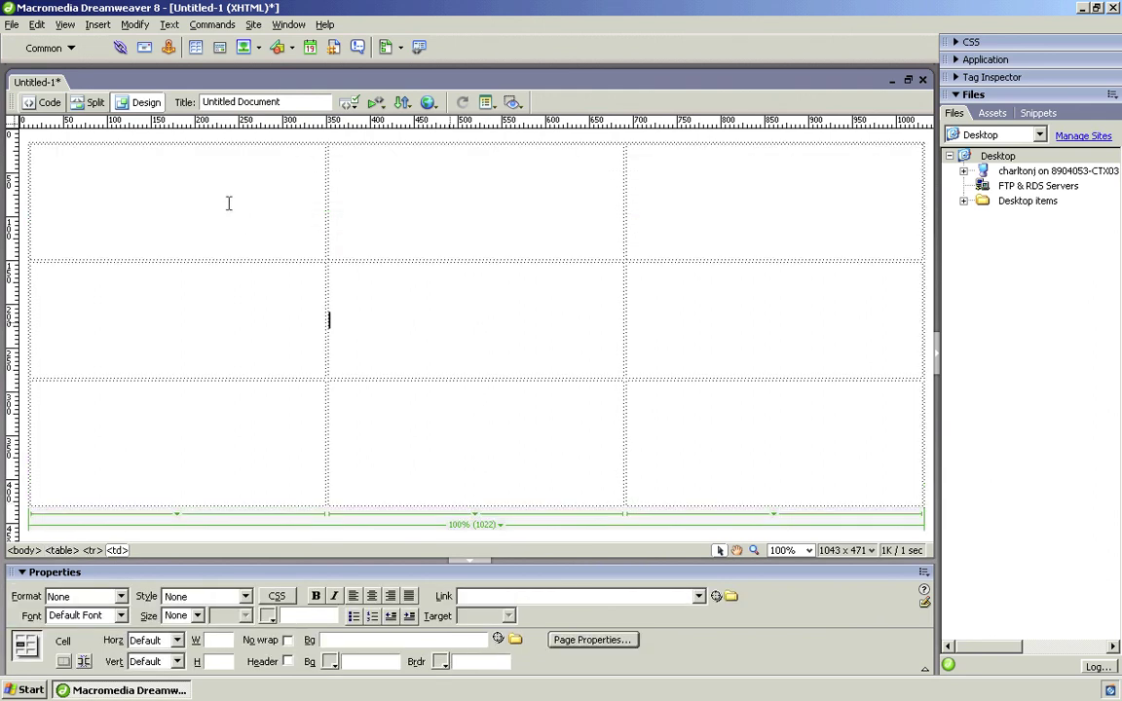
click(193, 203)
key(Tab)
key(Tab)
key(Tab)
key(Tab)
click(759, 426)
click(763, 293)
click(210, 304)
Start inserting Fireworks HTML in the table's top-left cell and browse the N: drive to Year 10 - Creative iMedia, Unit 211, website
click(88, 217)
click(99, 26)
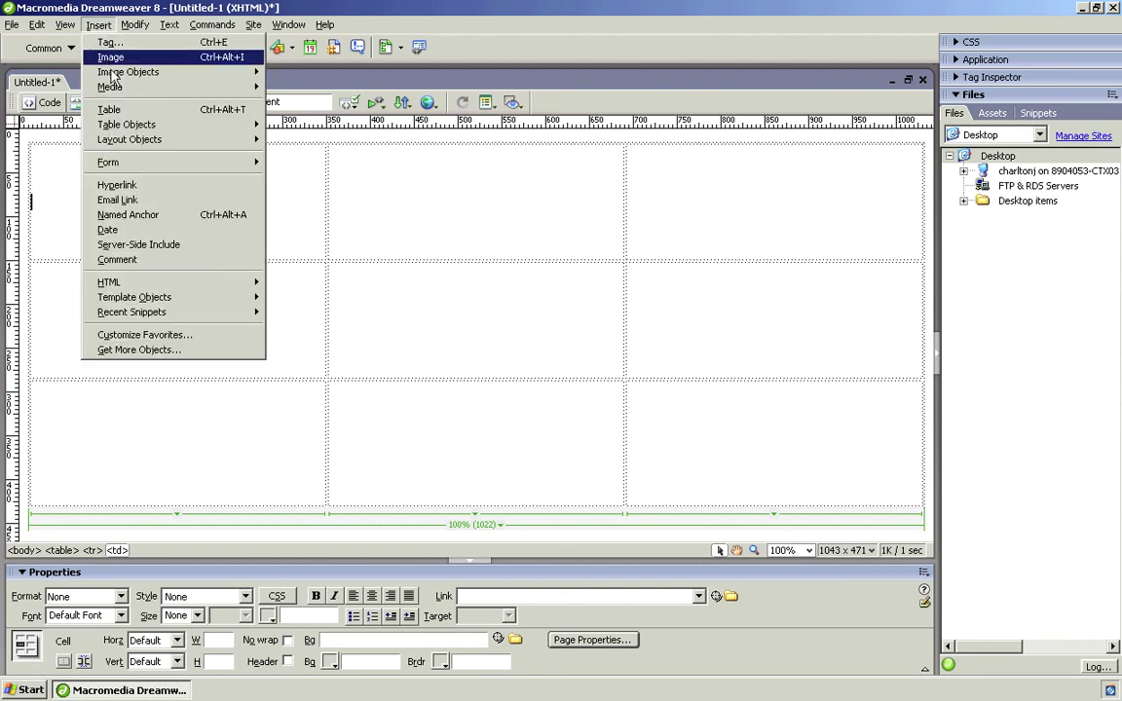
mouse_move(113, 78)
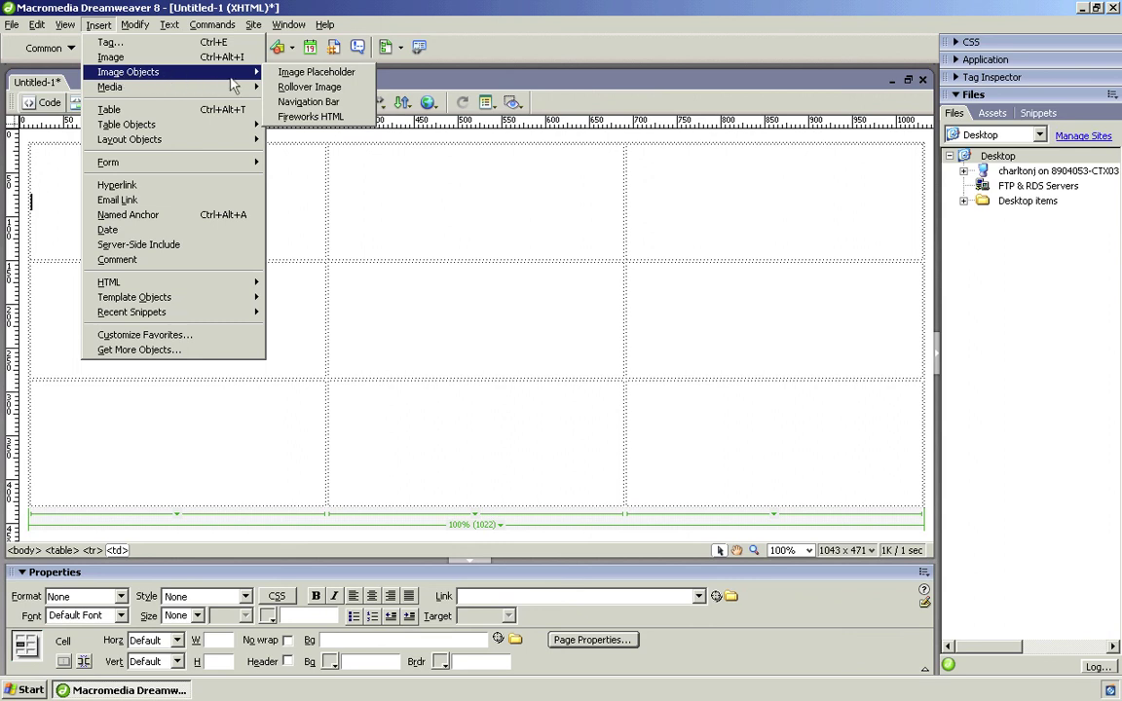
click(308, 118)
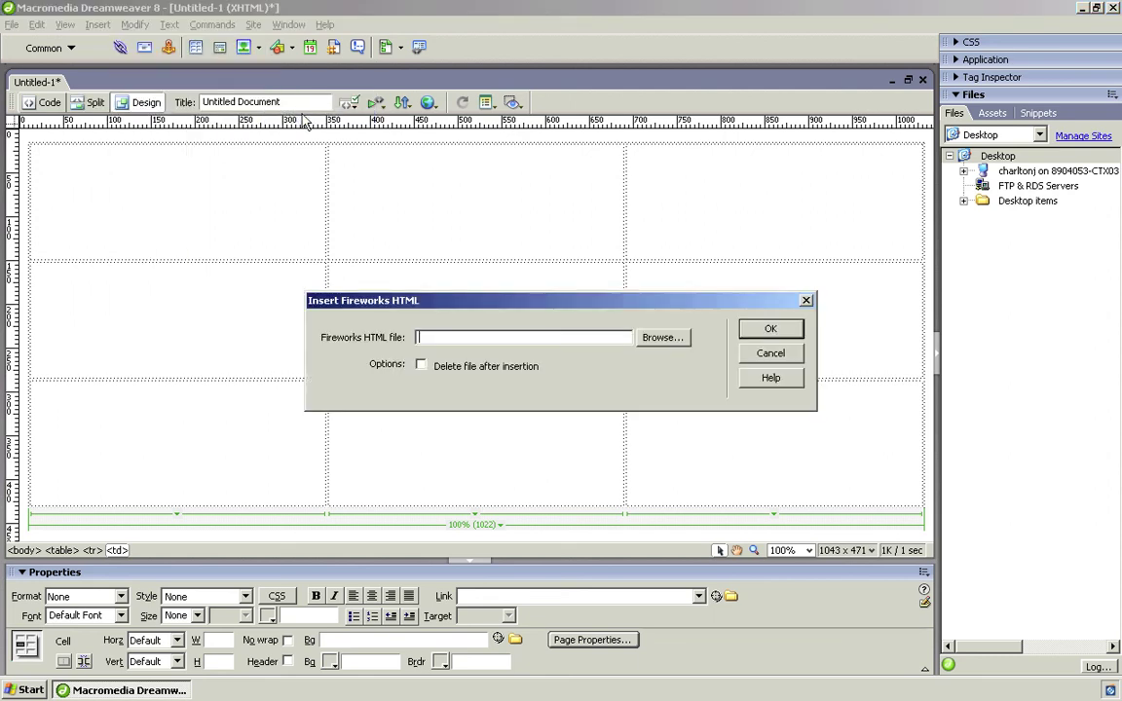
click(658, 340)
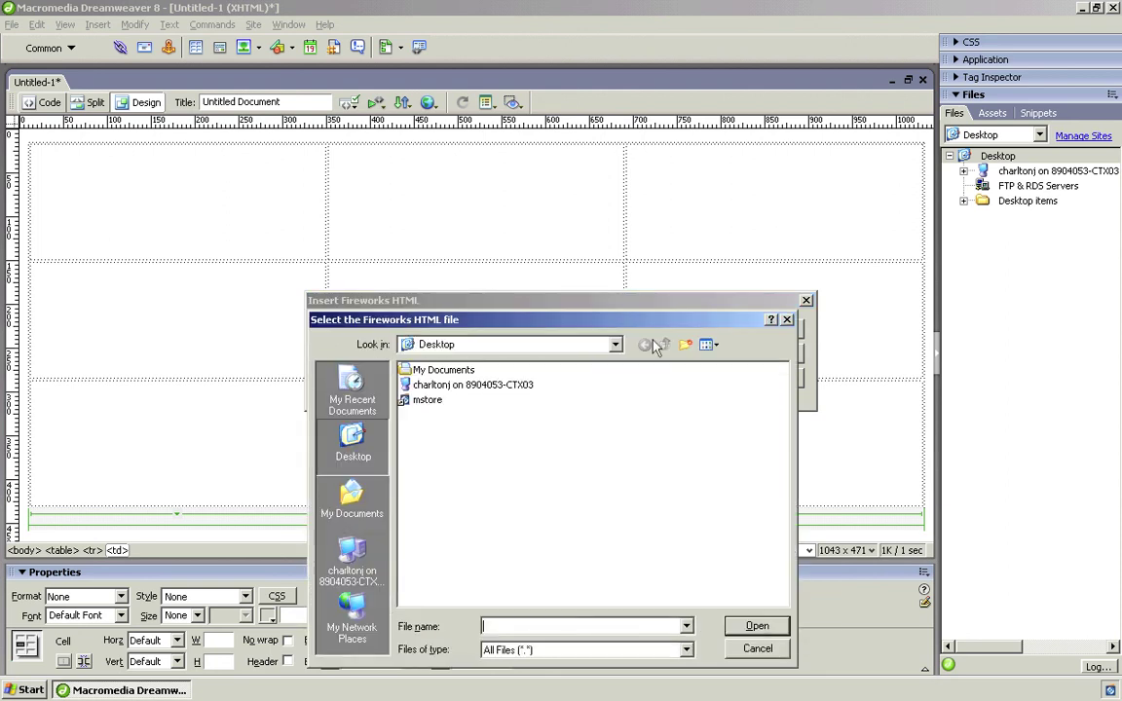
double_click(461, 389)
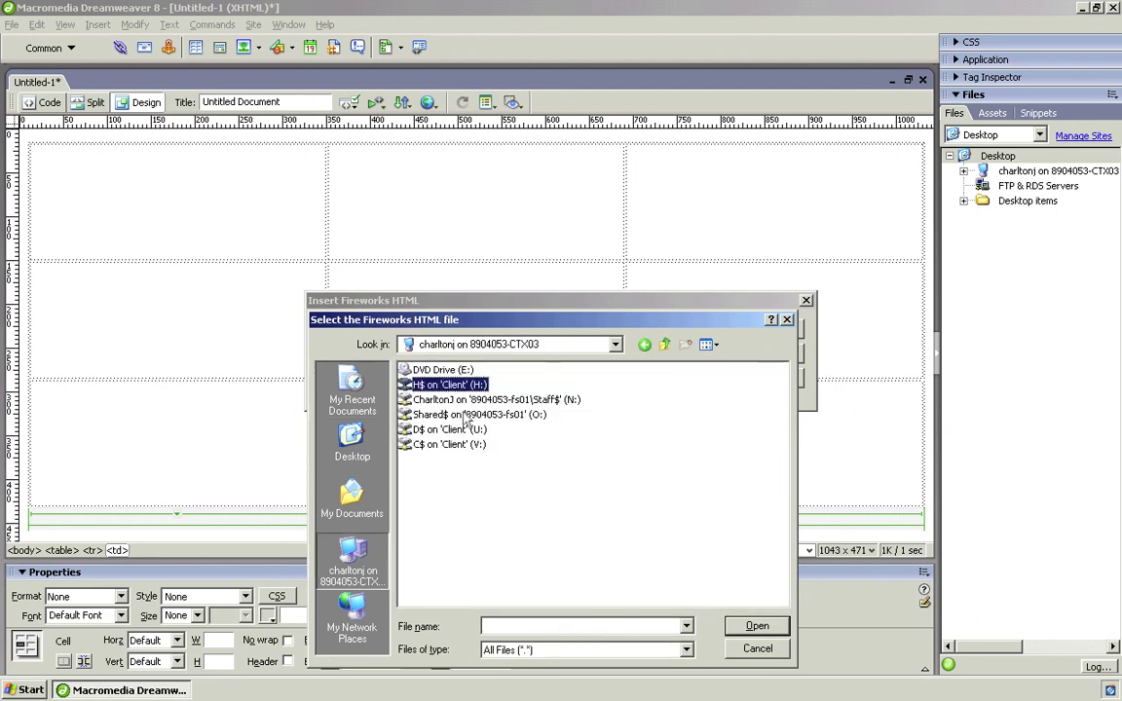
double_click(449, 400)
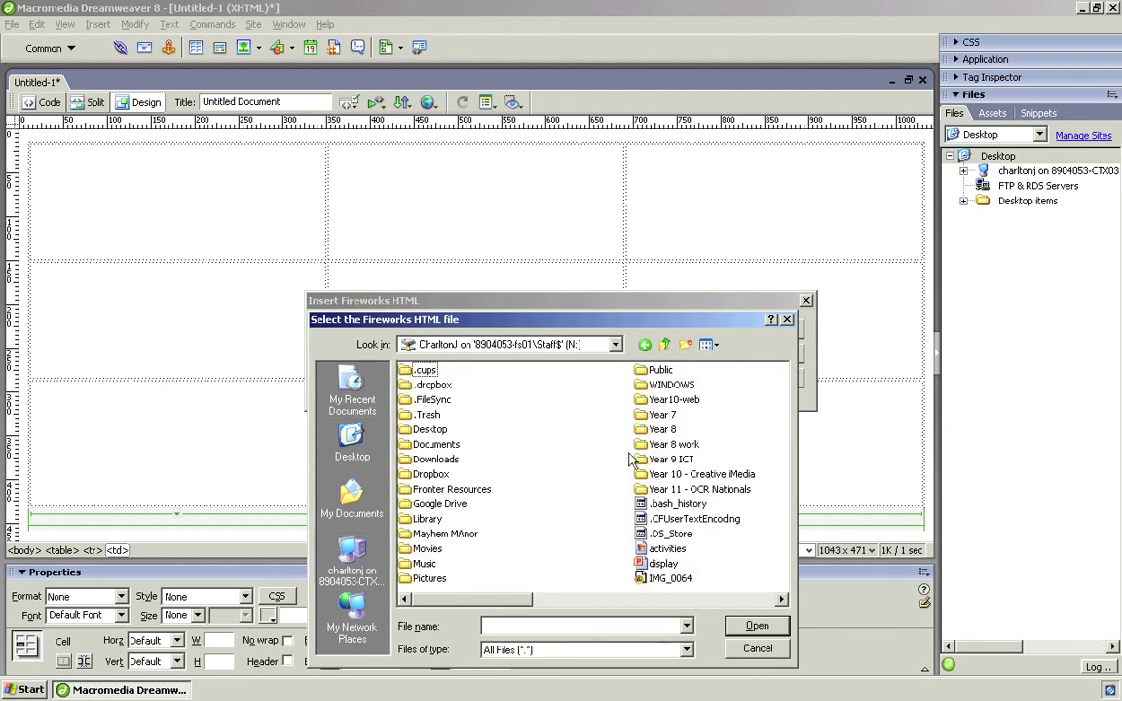
double_click(679, 477)
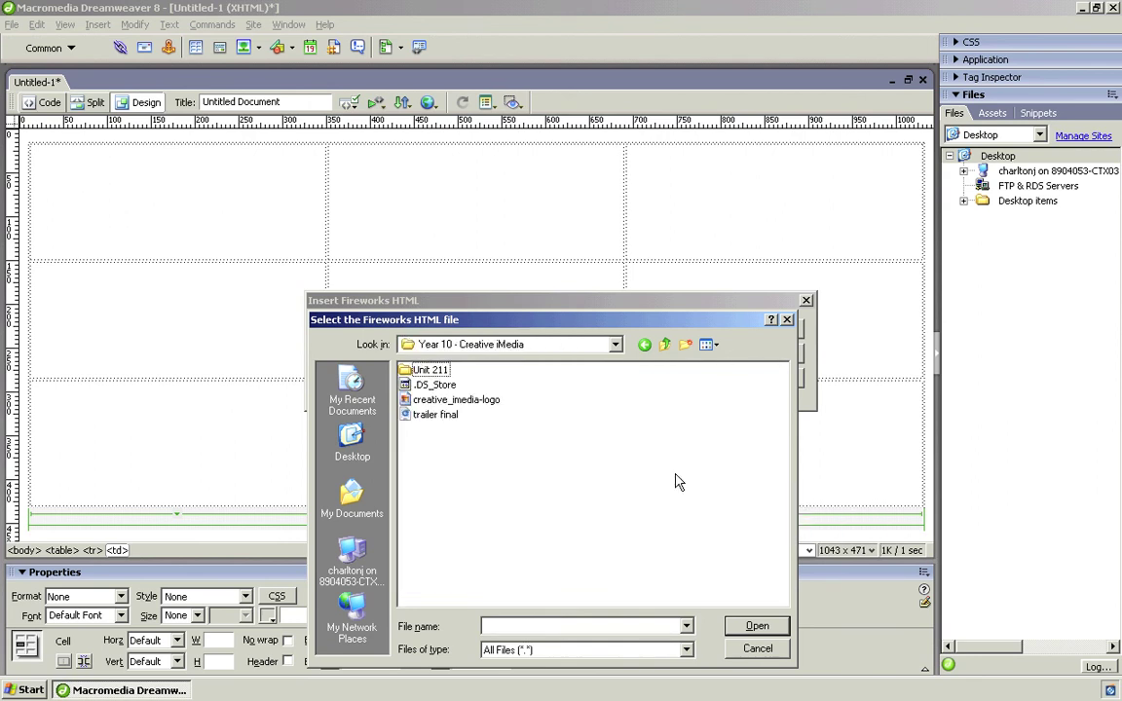
double_click(430, 371)
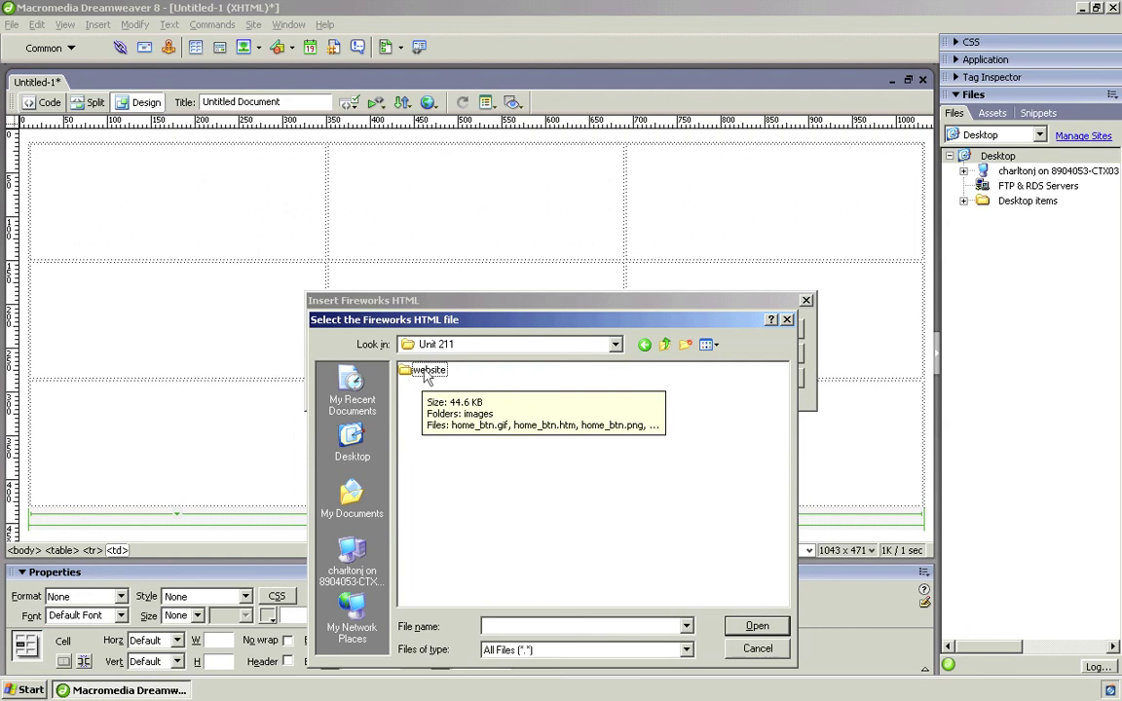
double_click(427, 371)
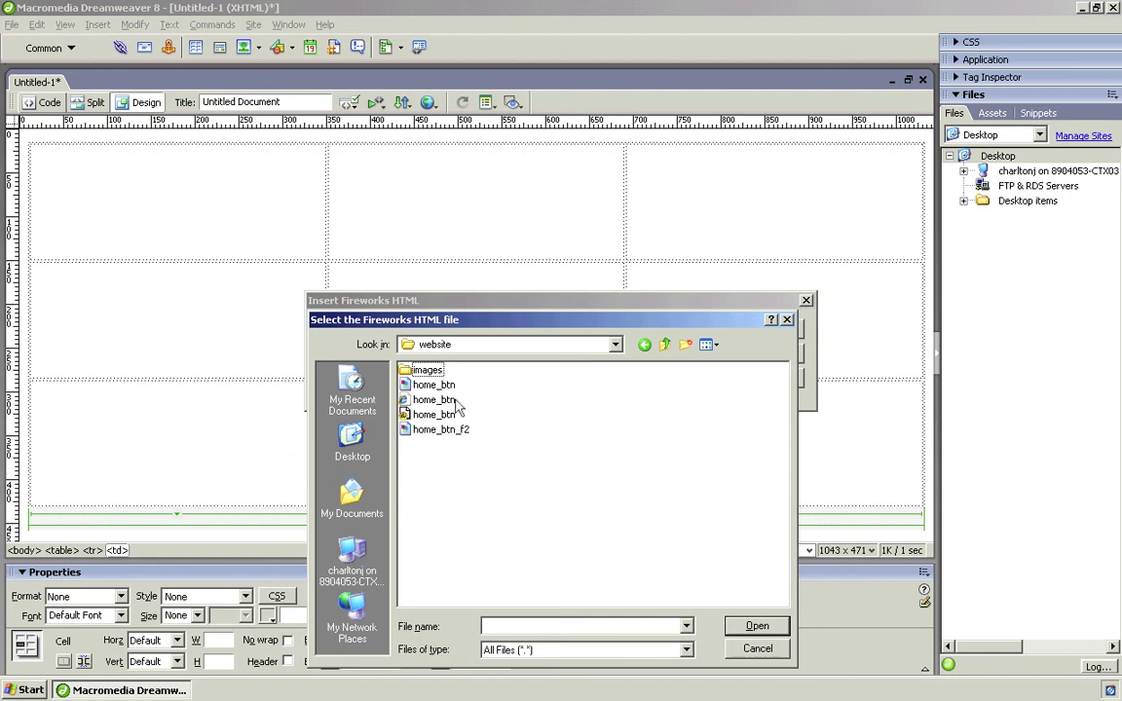
Choose the home_btn HTML file as the Fireworks HTML source and accept it without deleting the file after insertion
click(409, 389)
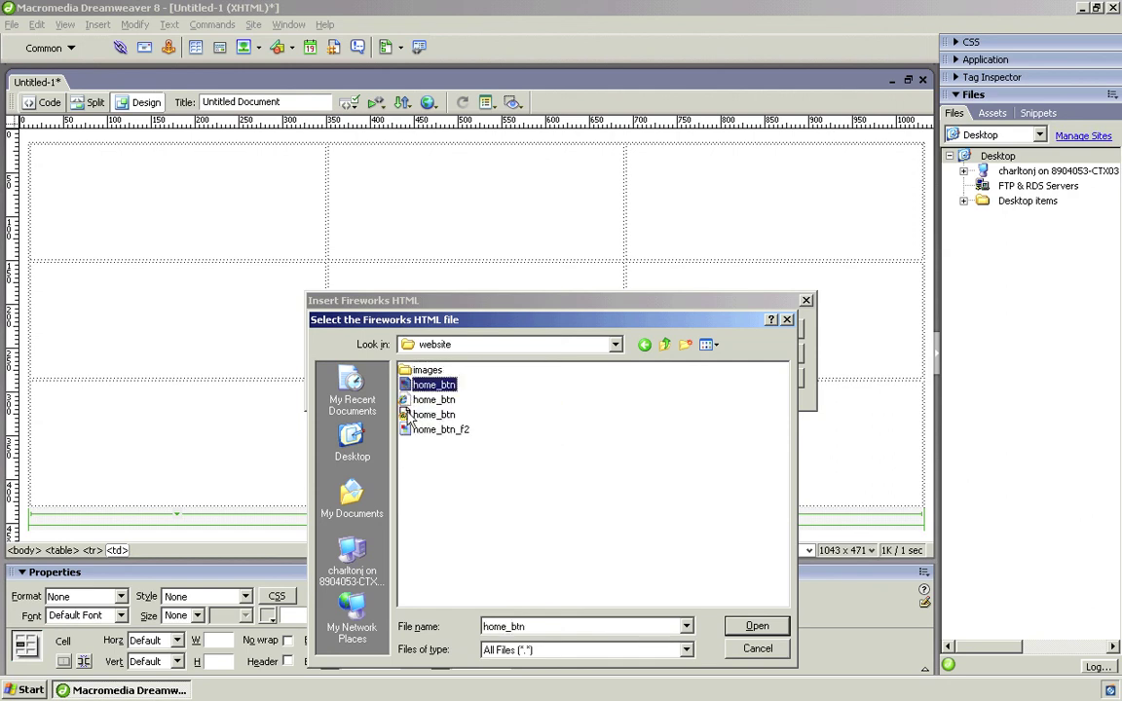
click(409, 418)
click(409, 431)
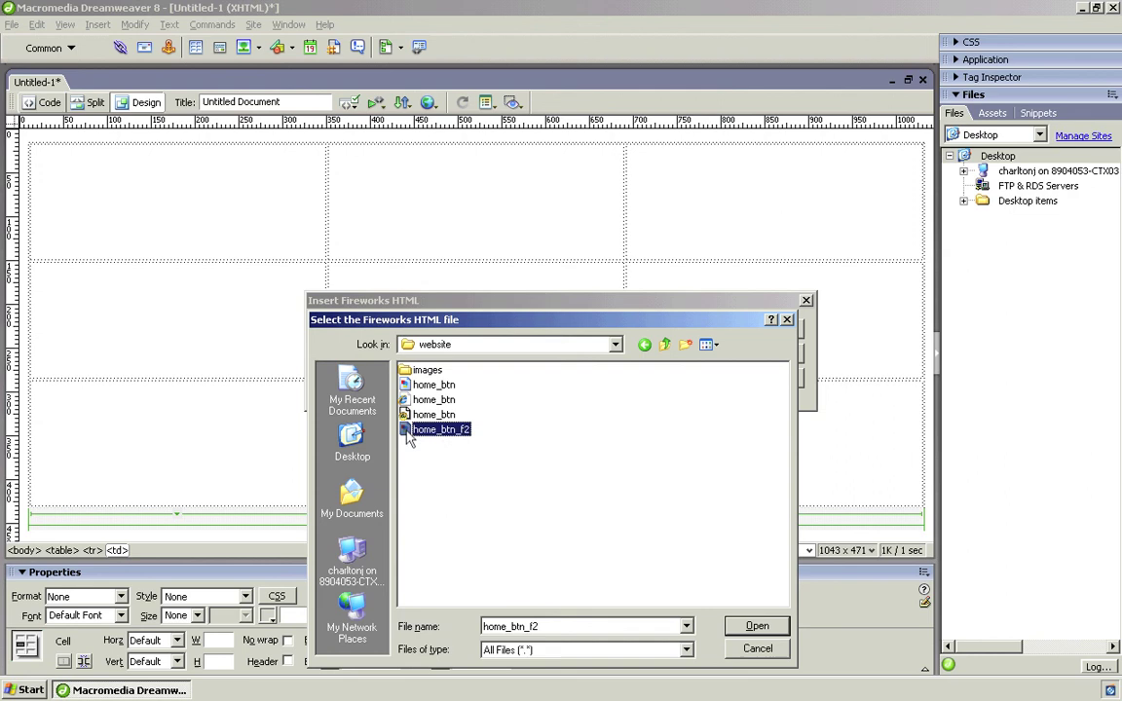
click(410, 400)
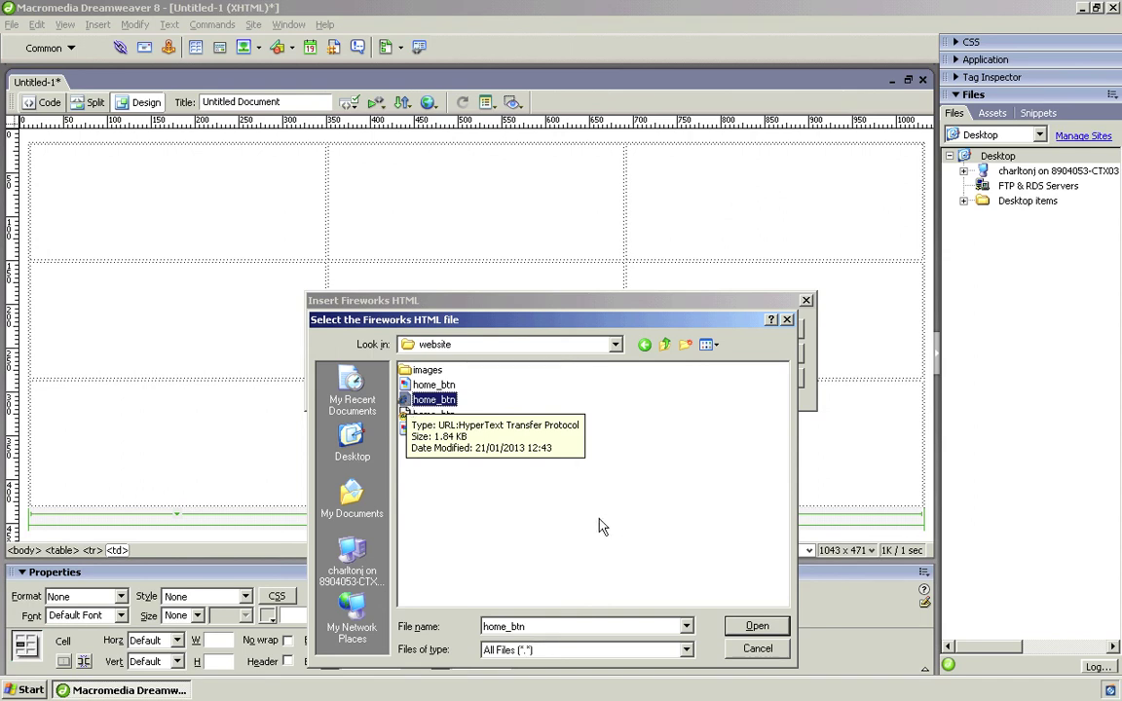
click(756, 626)
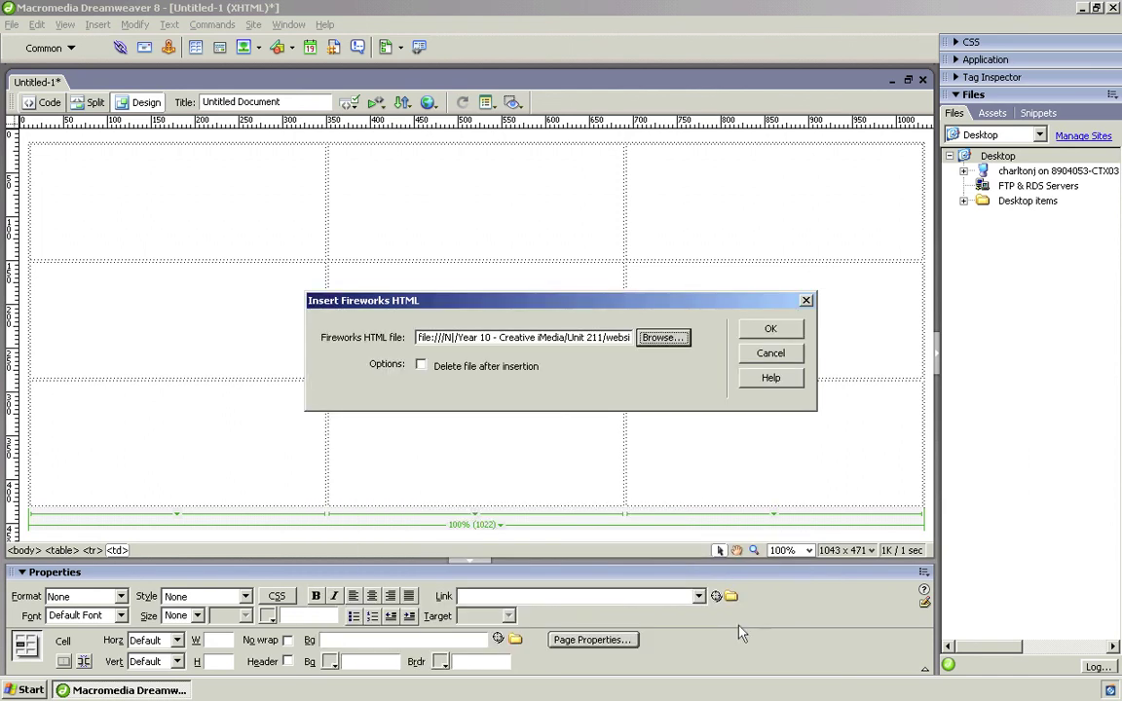
click(770, 332)
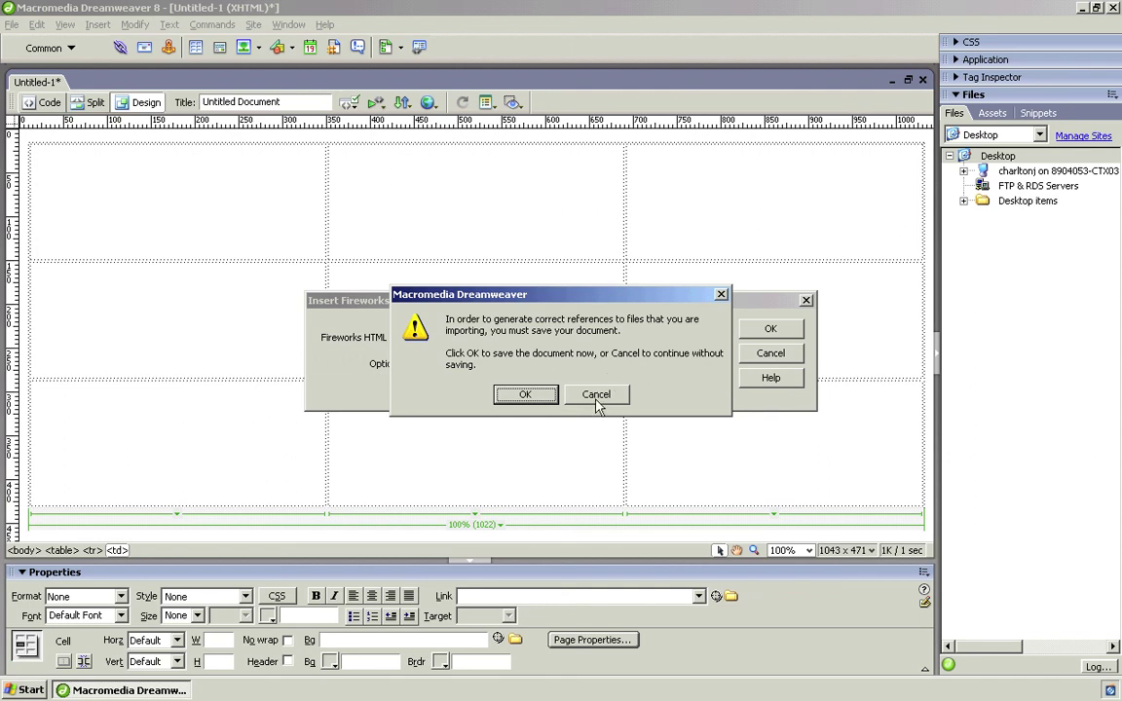
Save the page as index in the website folder to finish inserting the home button
click(534, 399)
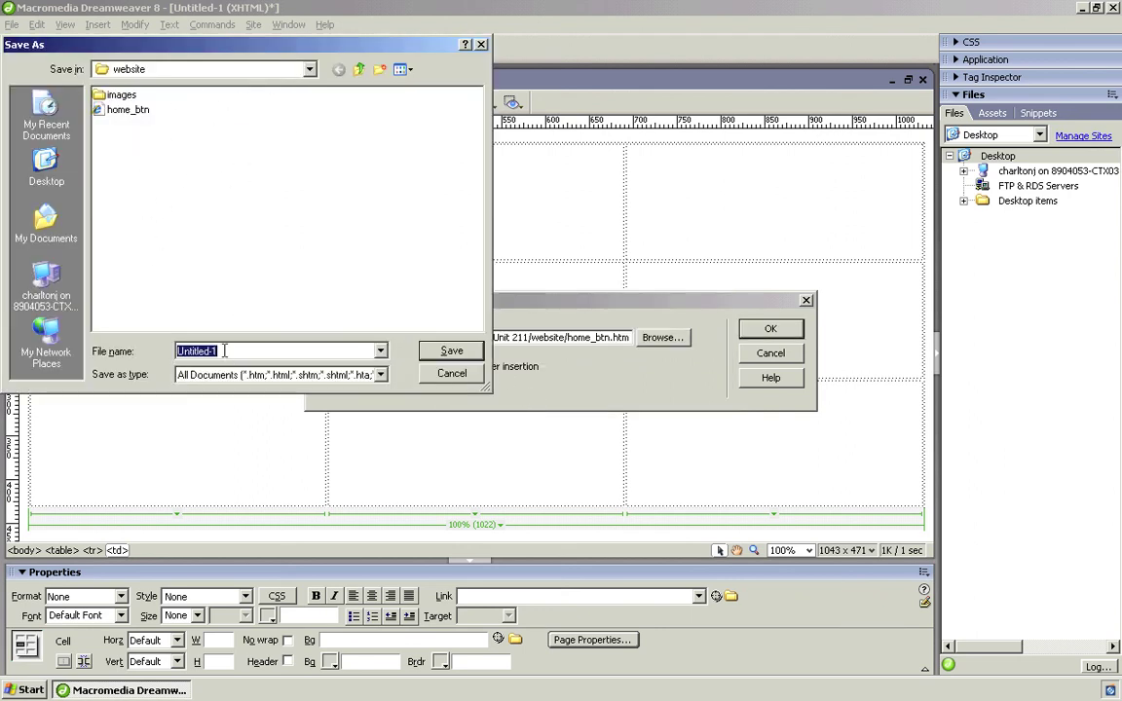
text(index)
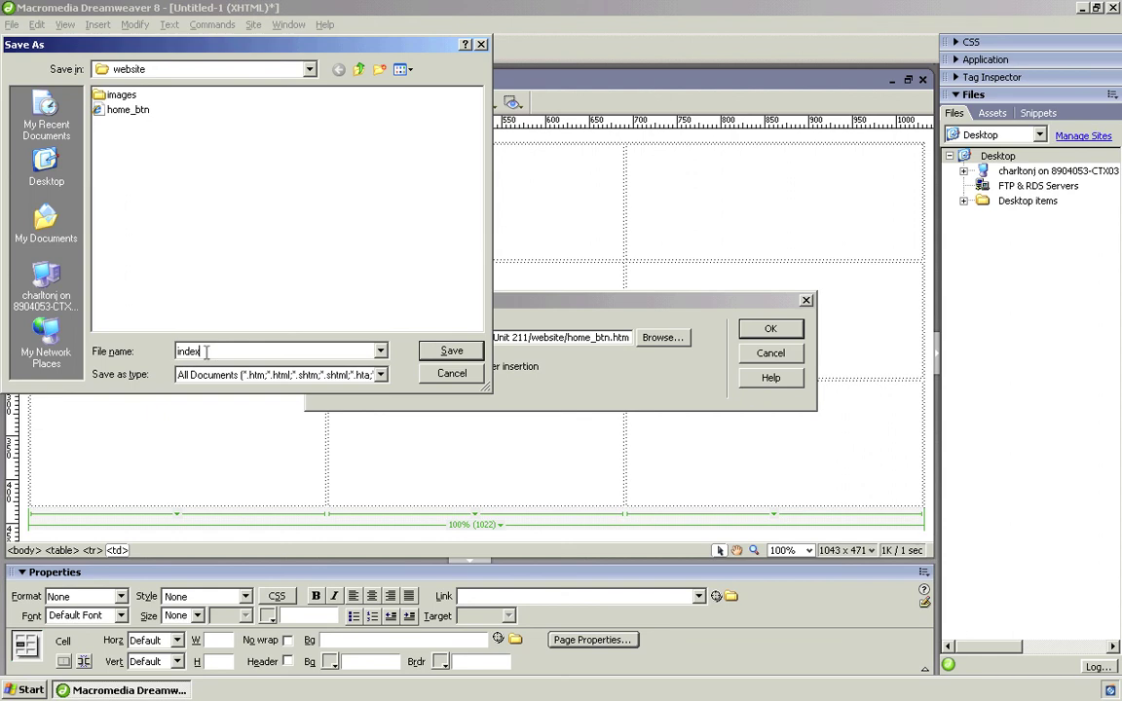
click(439, 356)
key(Return)
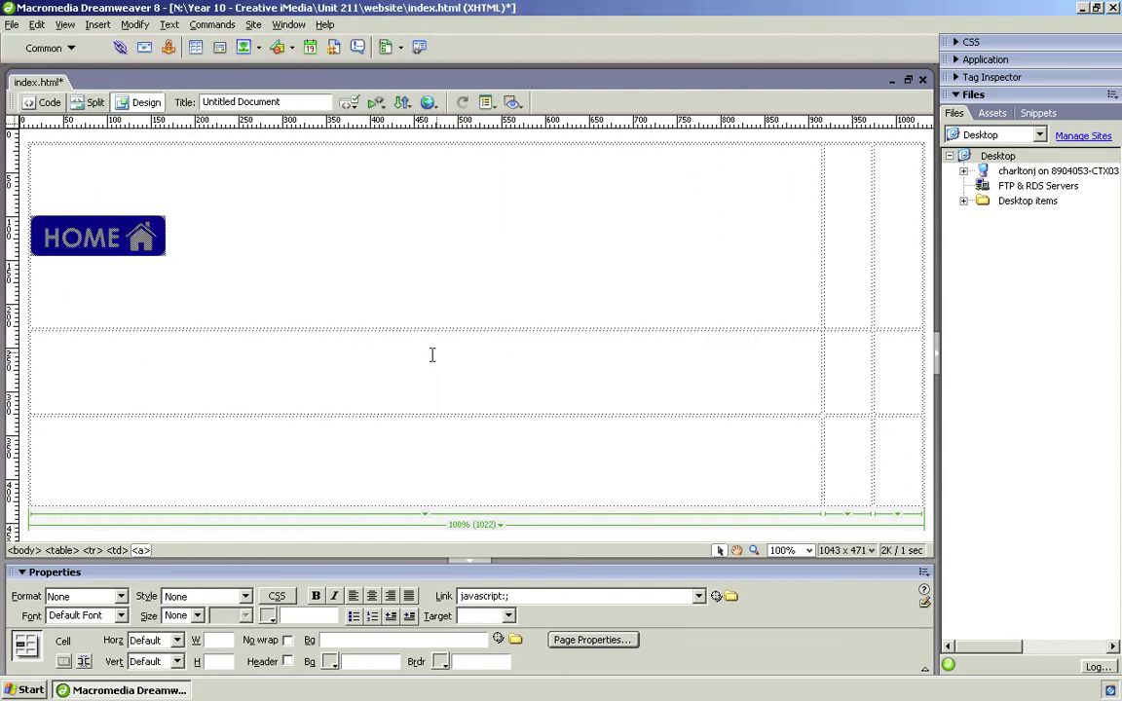
Save the index page with the home button inserted in the table
click(393, 381)
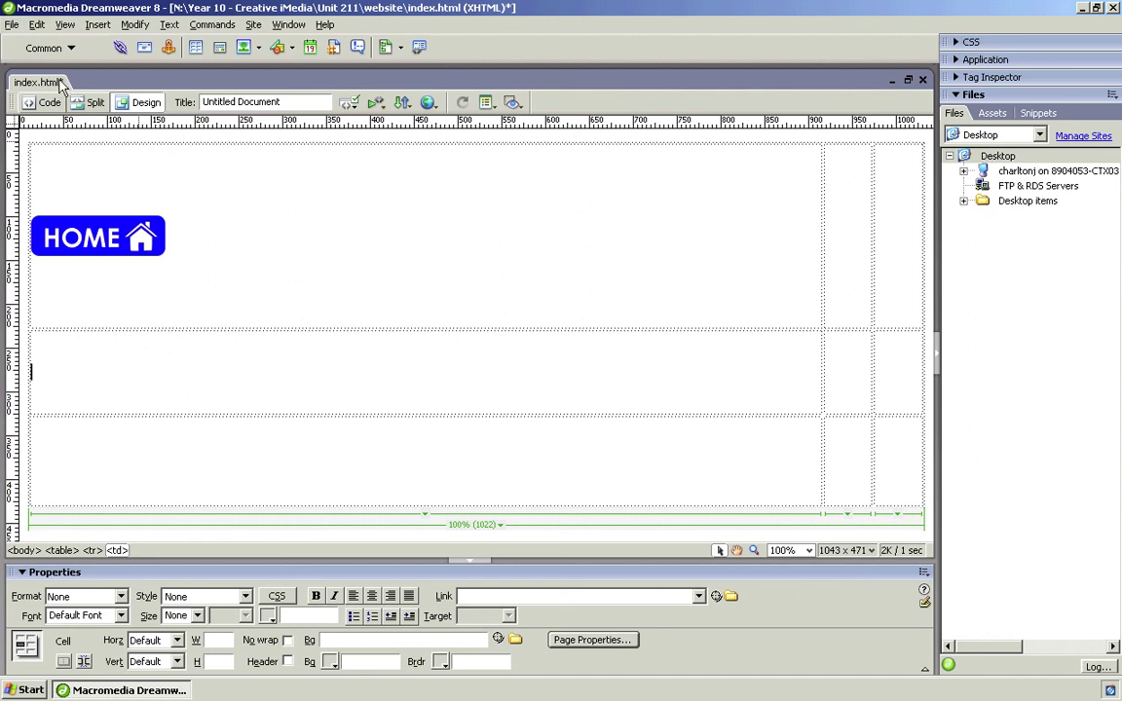
click(11, 26)
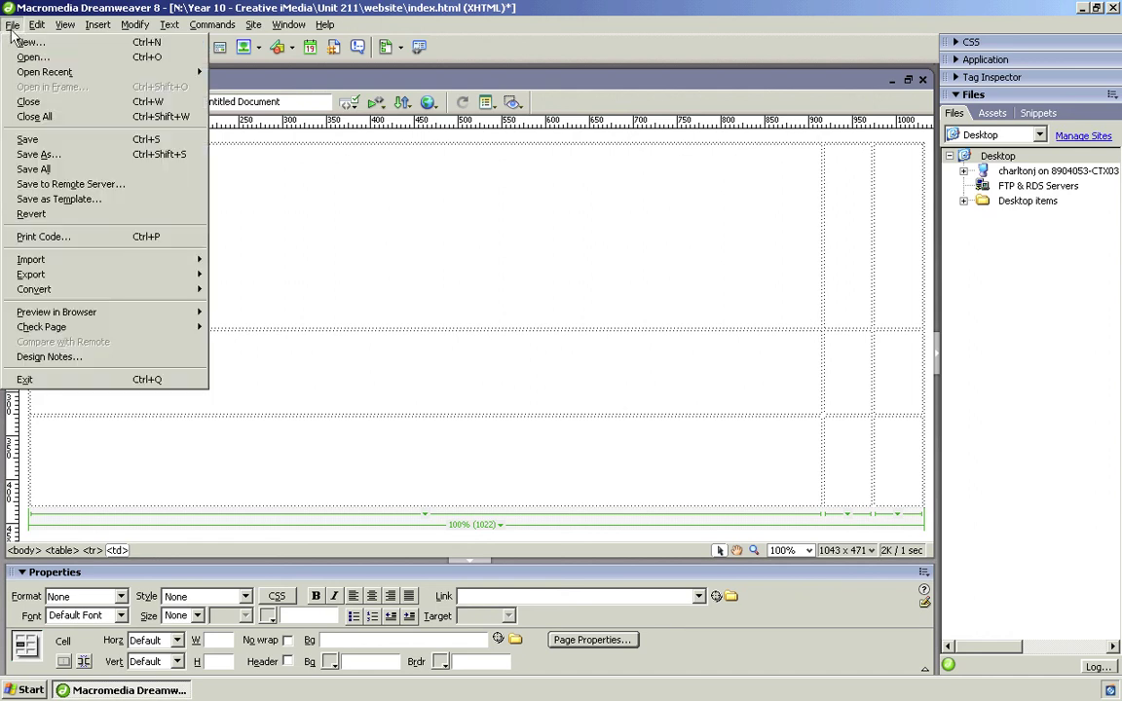
click(33, 142)
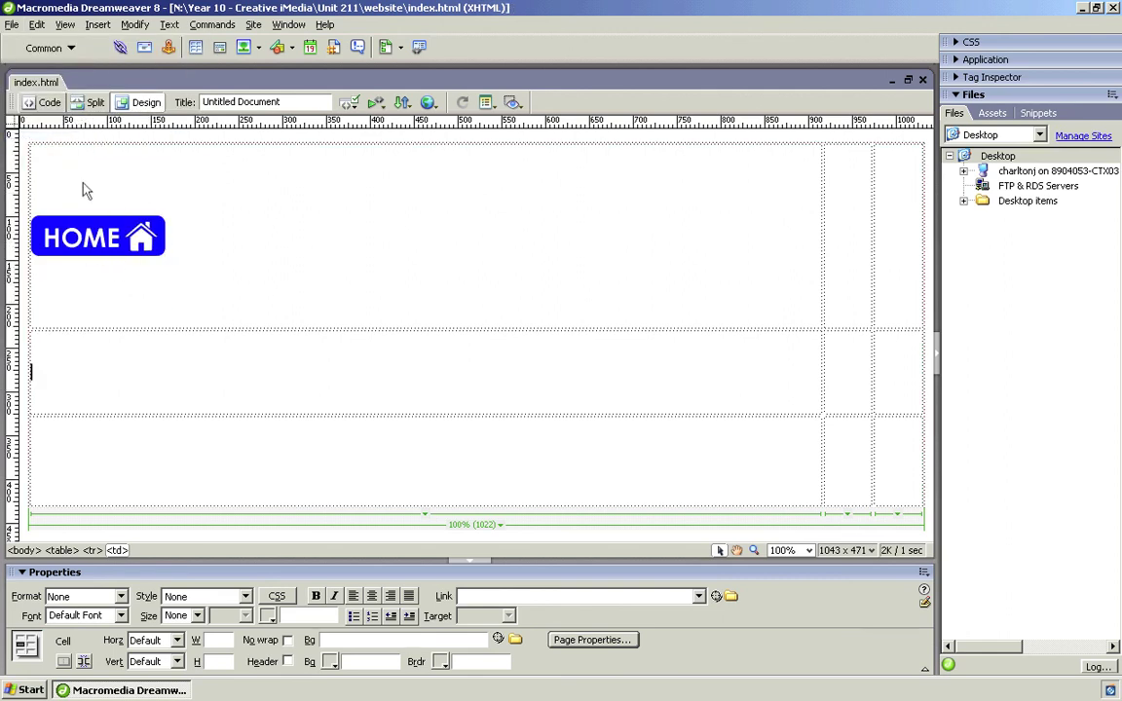
Preview the page in IExplore 8.0, check the home button's rollover effect in the maximized browser, and close the preview
click(12, 26)
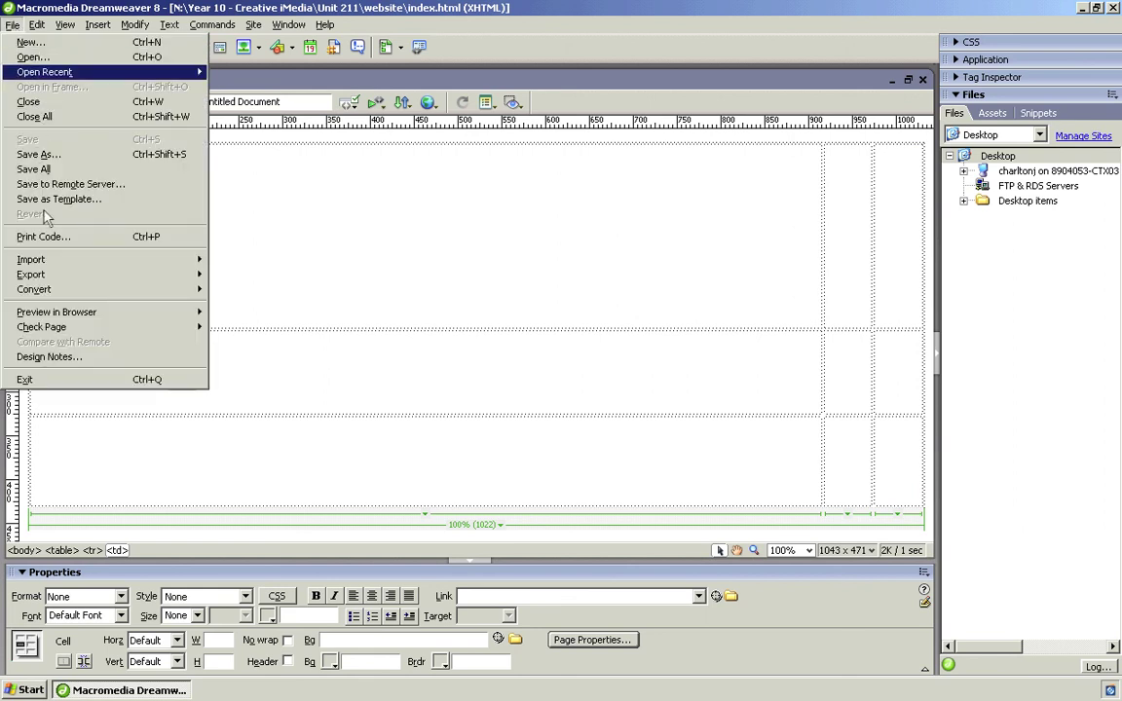
mouse_move(63, 314)
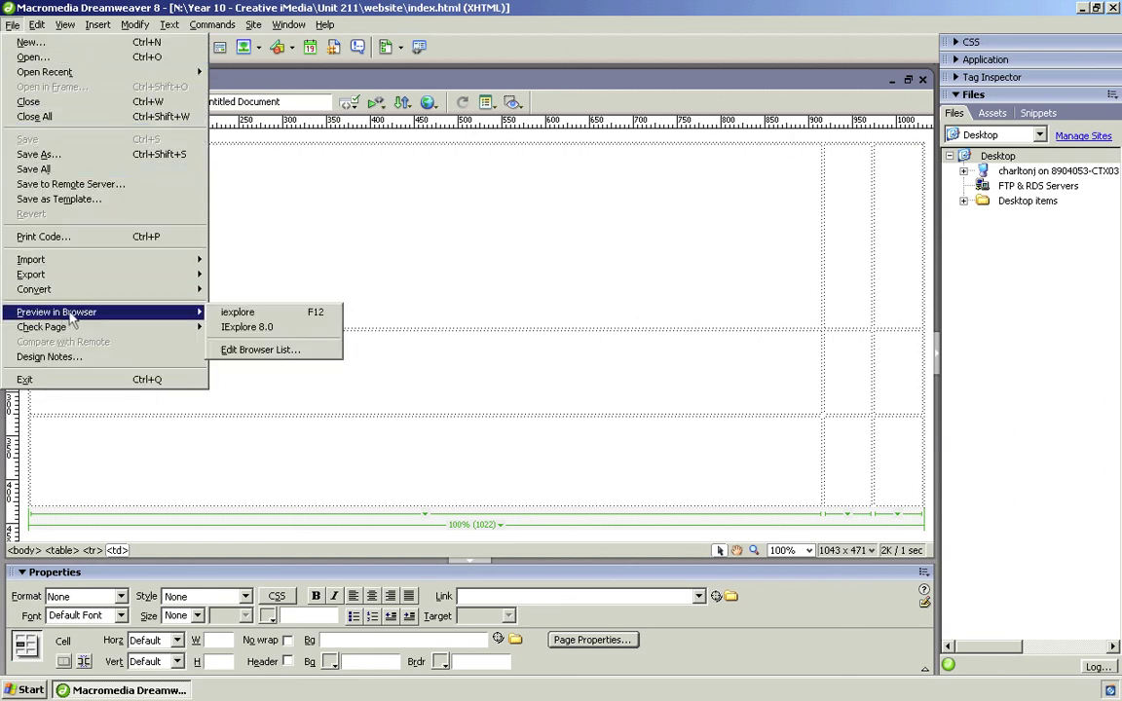
click(241, 334)
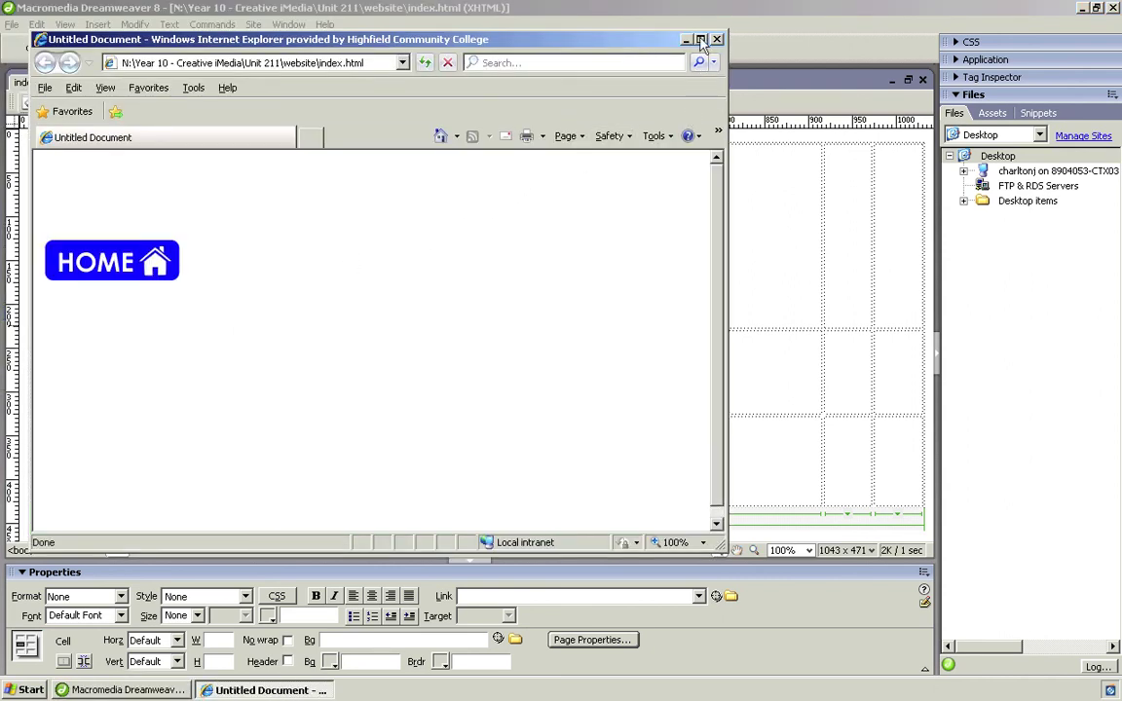
click(700, 40)
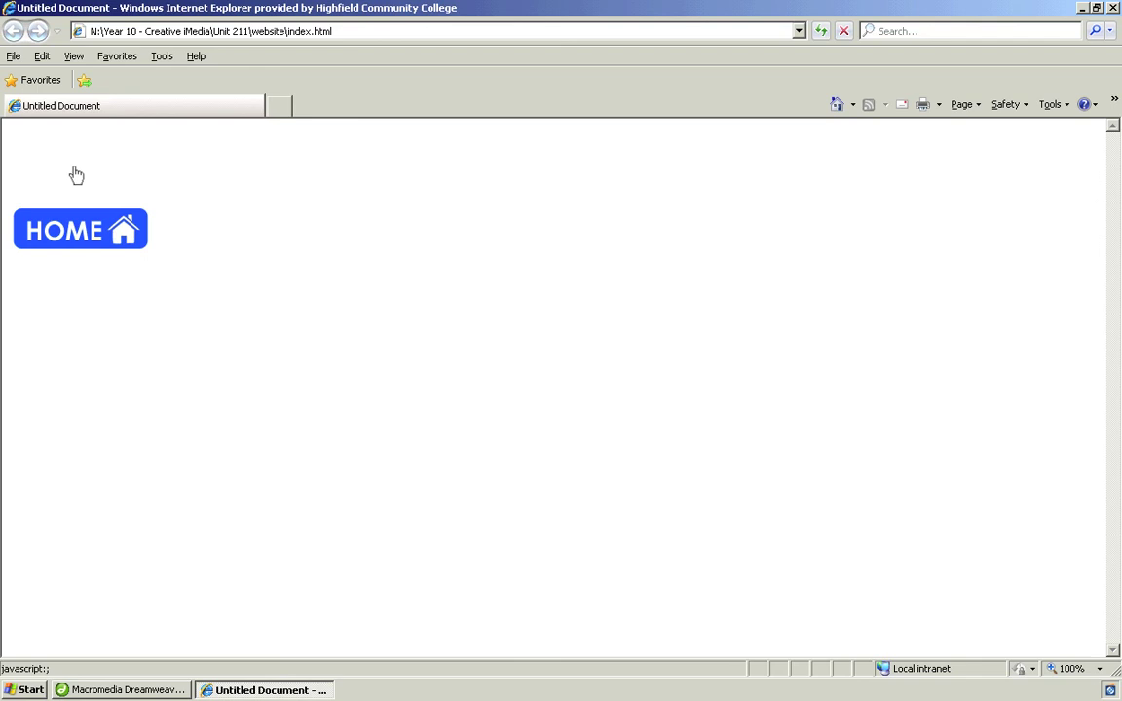
click(1113, 8)
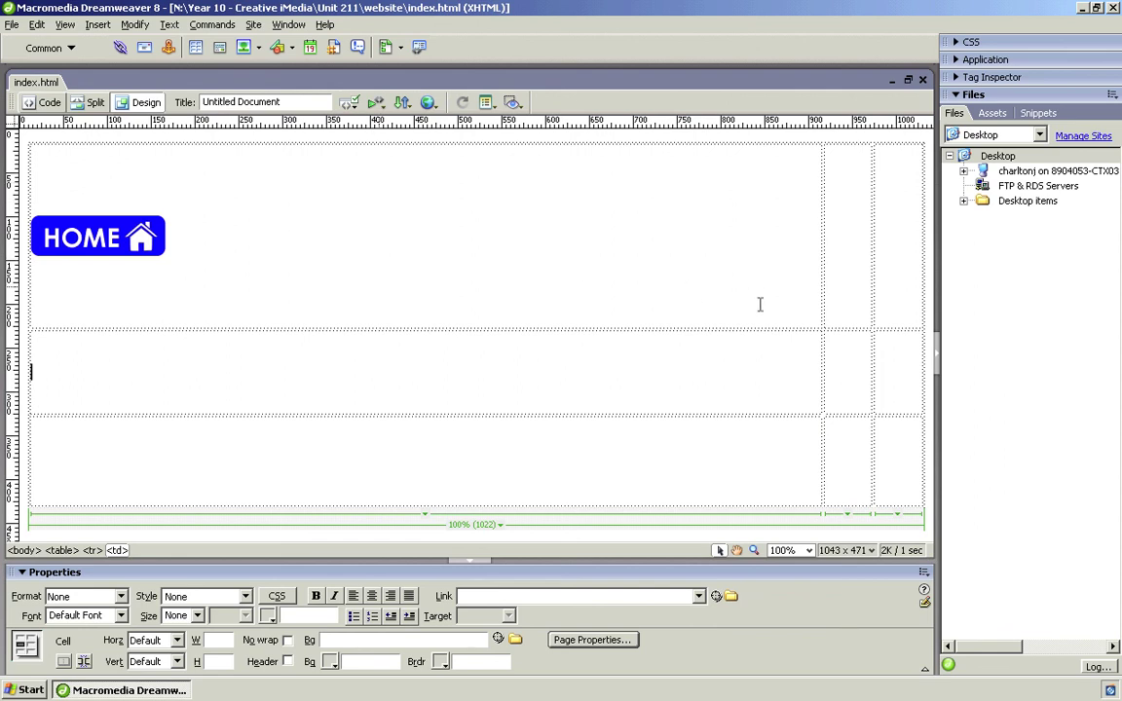
Resize the three table columns to roughly even widths of about 301, 362 and 343 pixels
click(820, 265)
drag(726, 267, 297, 275)
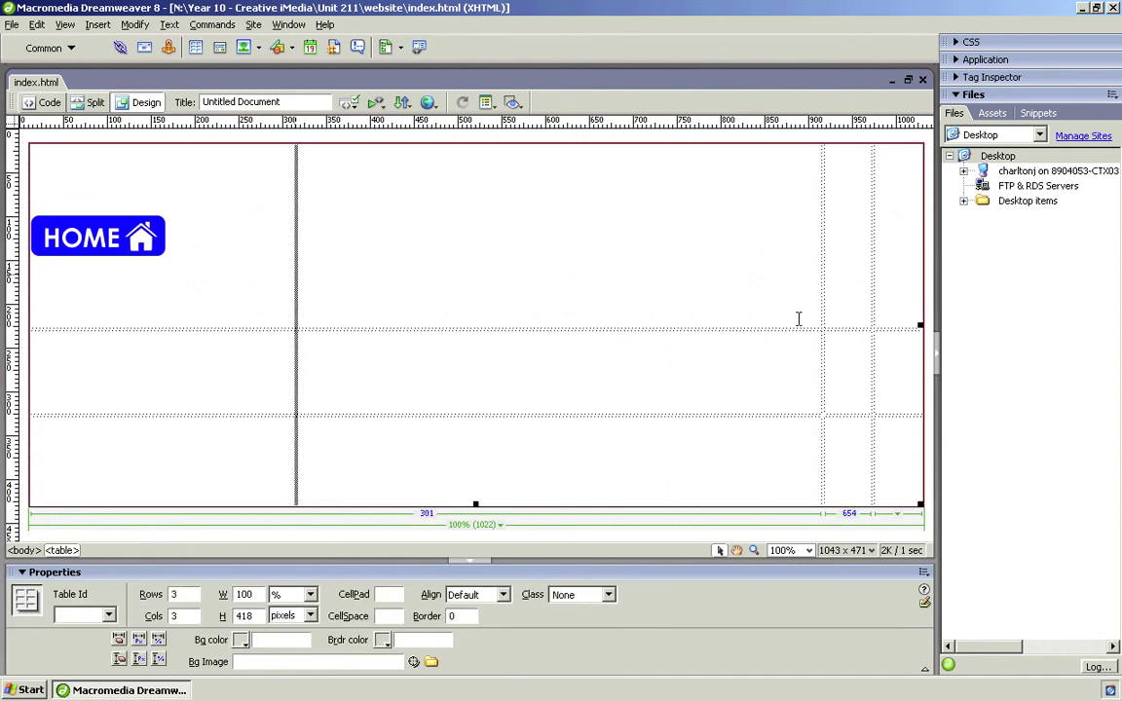
drag(868, 286, 618, 277)
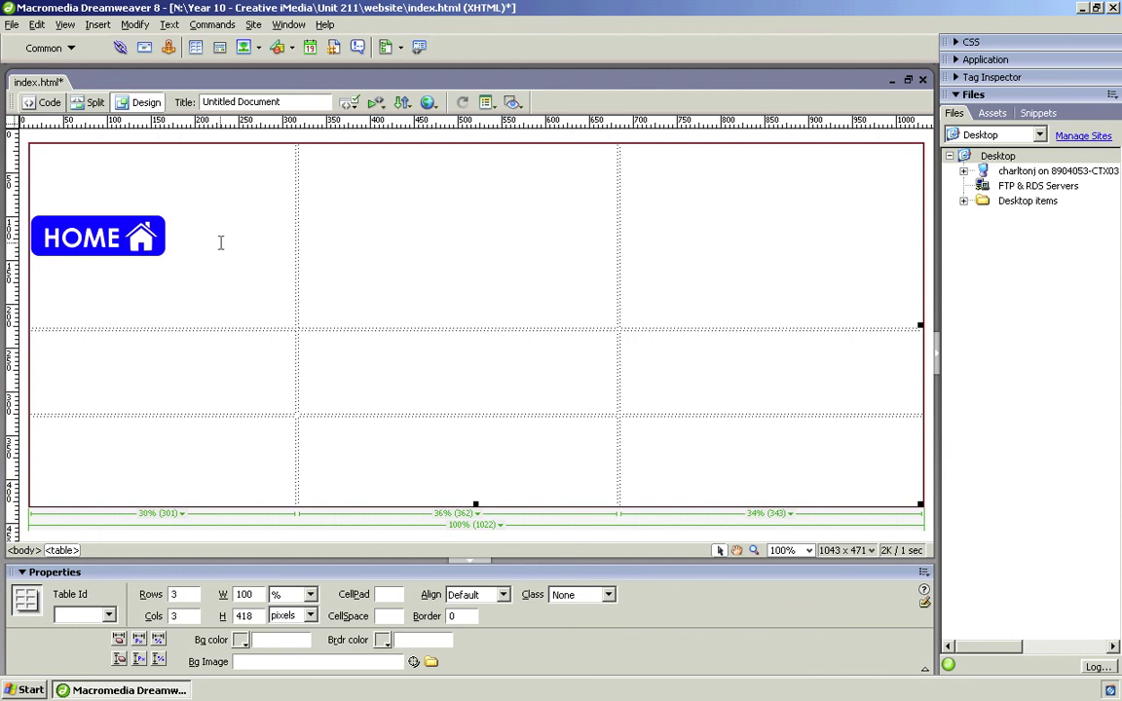
Set the vertical alignment of the cell containing the home button to Top
click(210, 243)
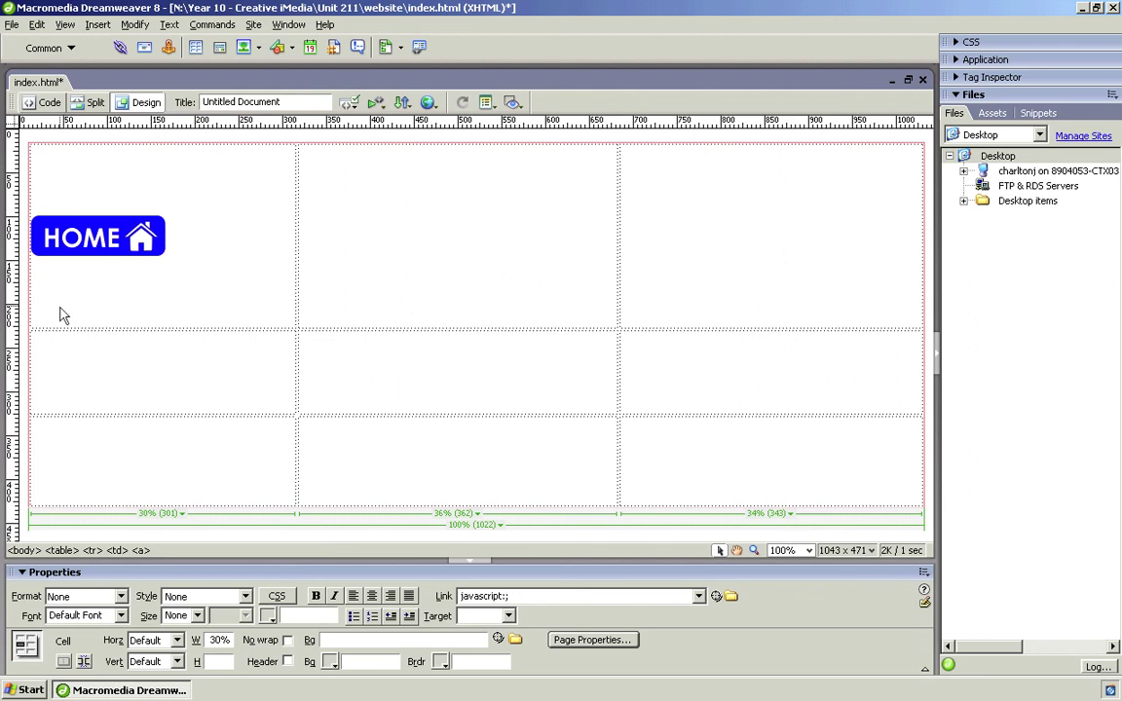
key(shift+Left)
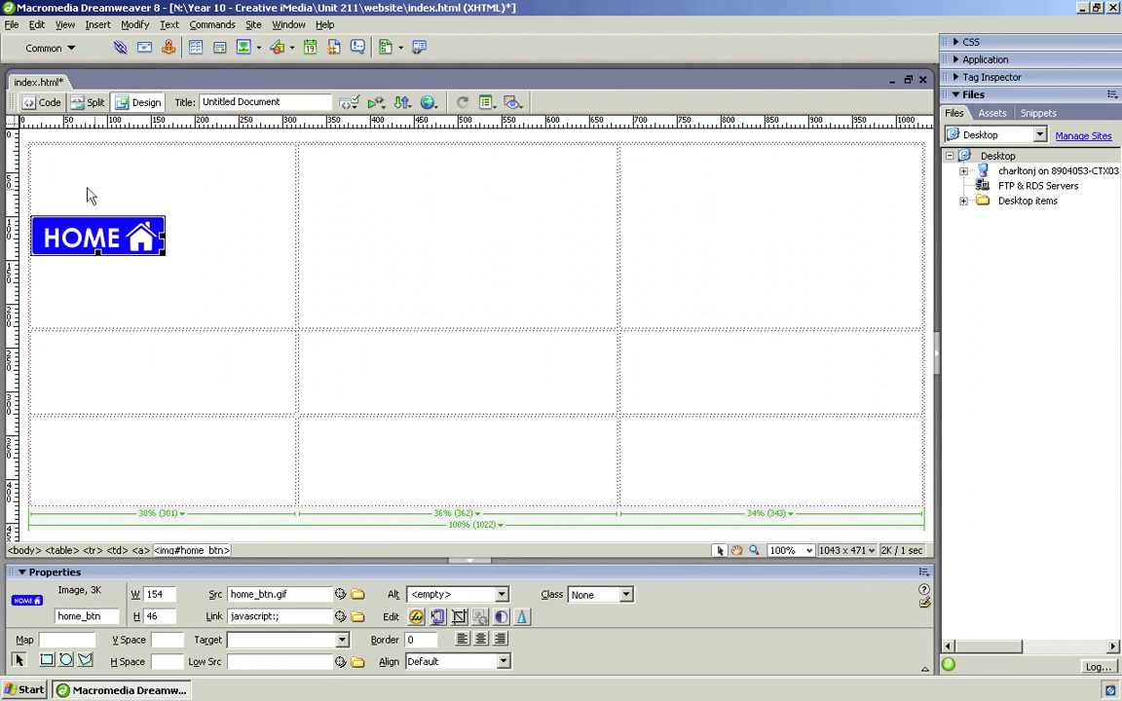
click(267, 220)
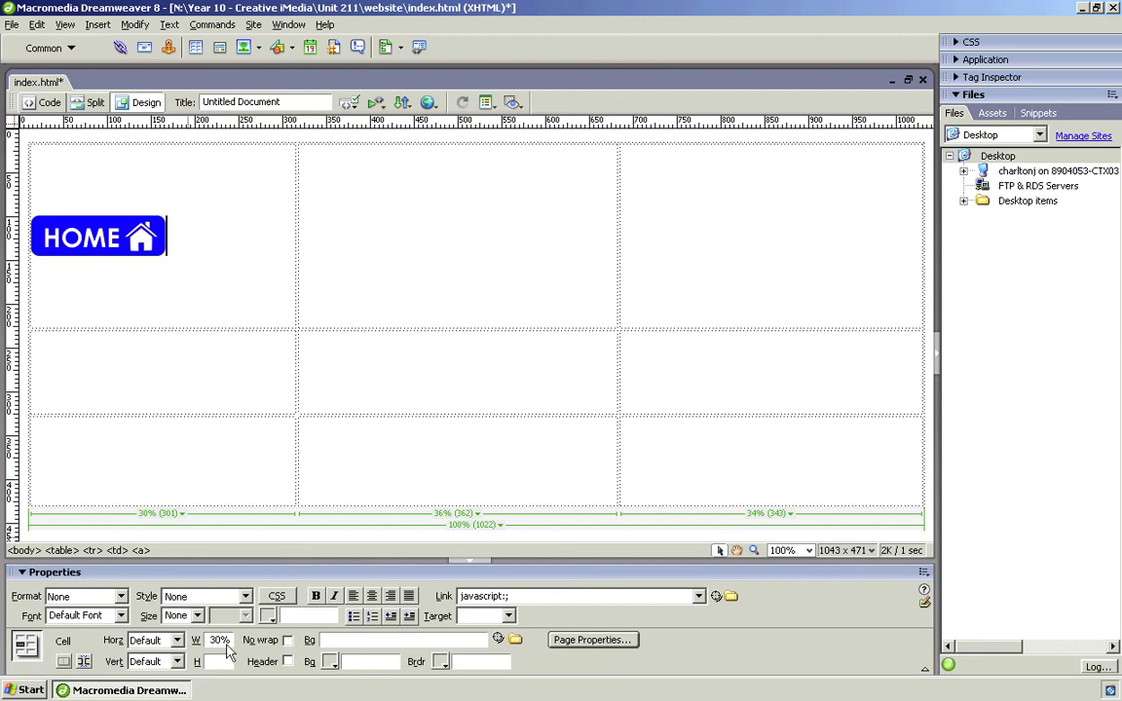
click(177, 662)
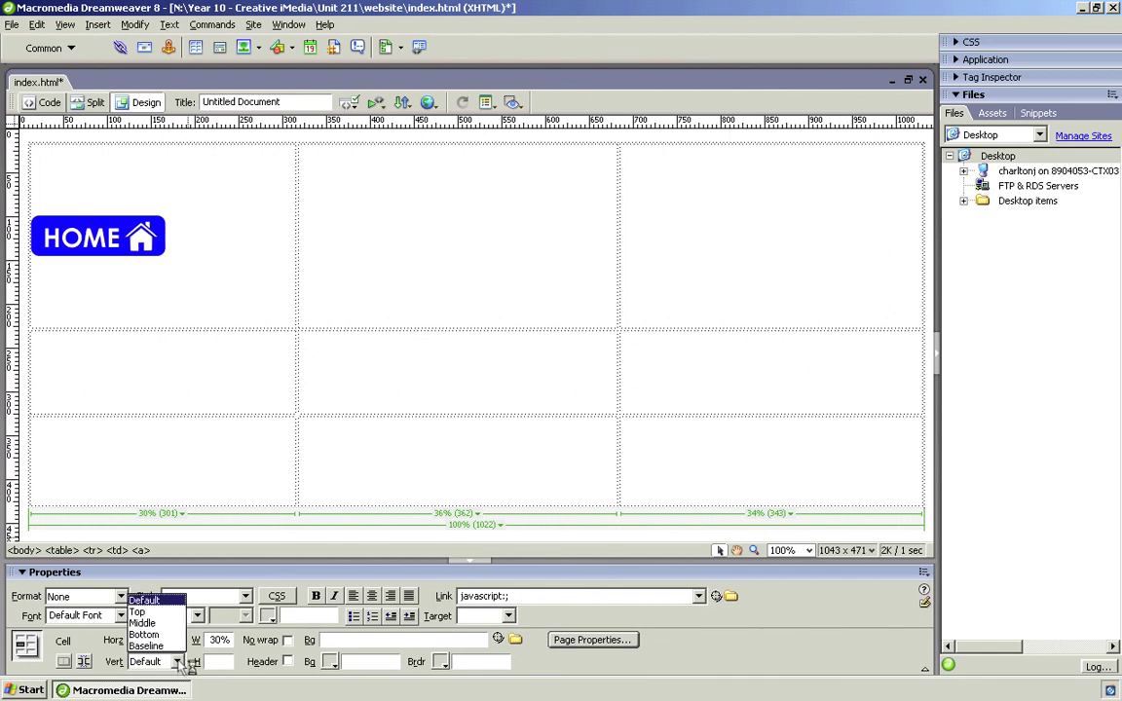
click(148, 614)
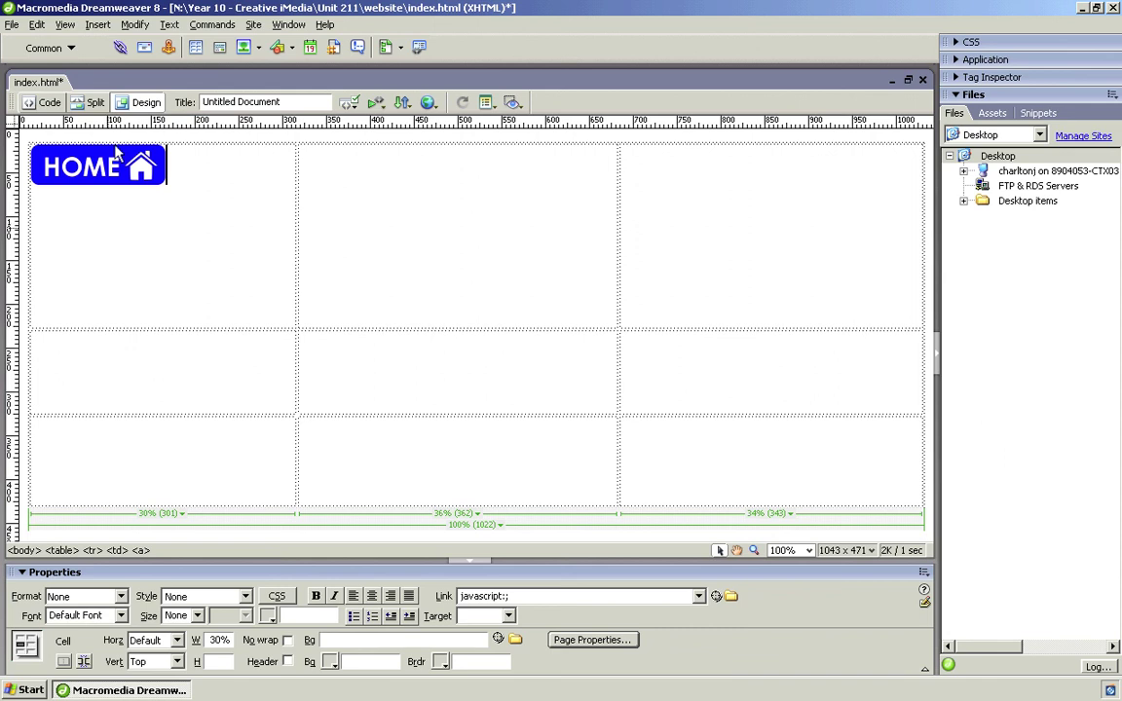
Try Bottom vertical alignment on the home button's cell and restore it to Top
click(179, 662)
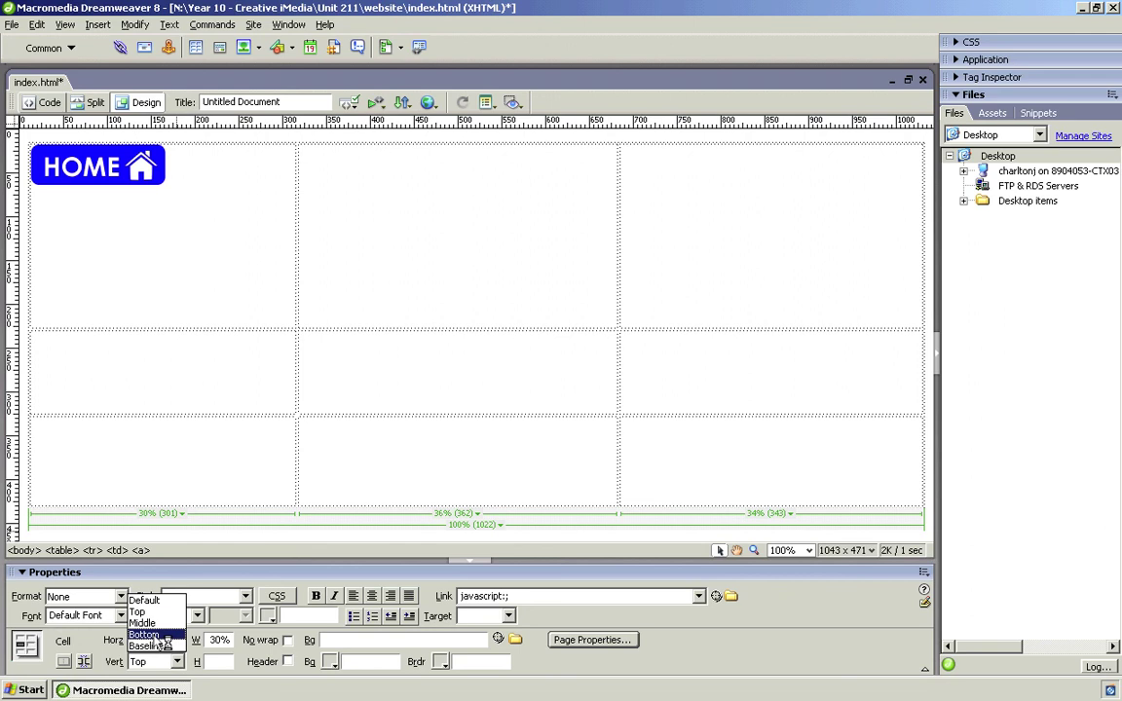
click(160, 636)
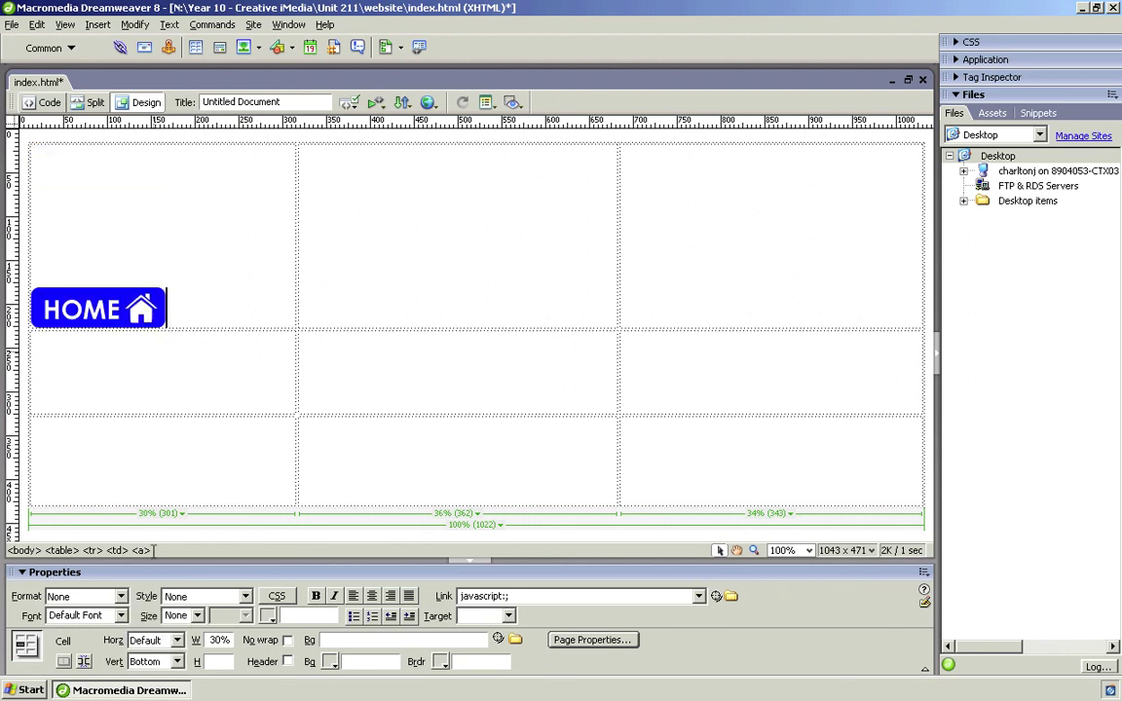
click(178, 663)
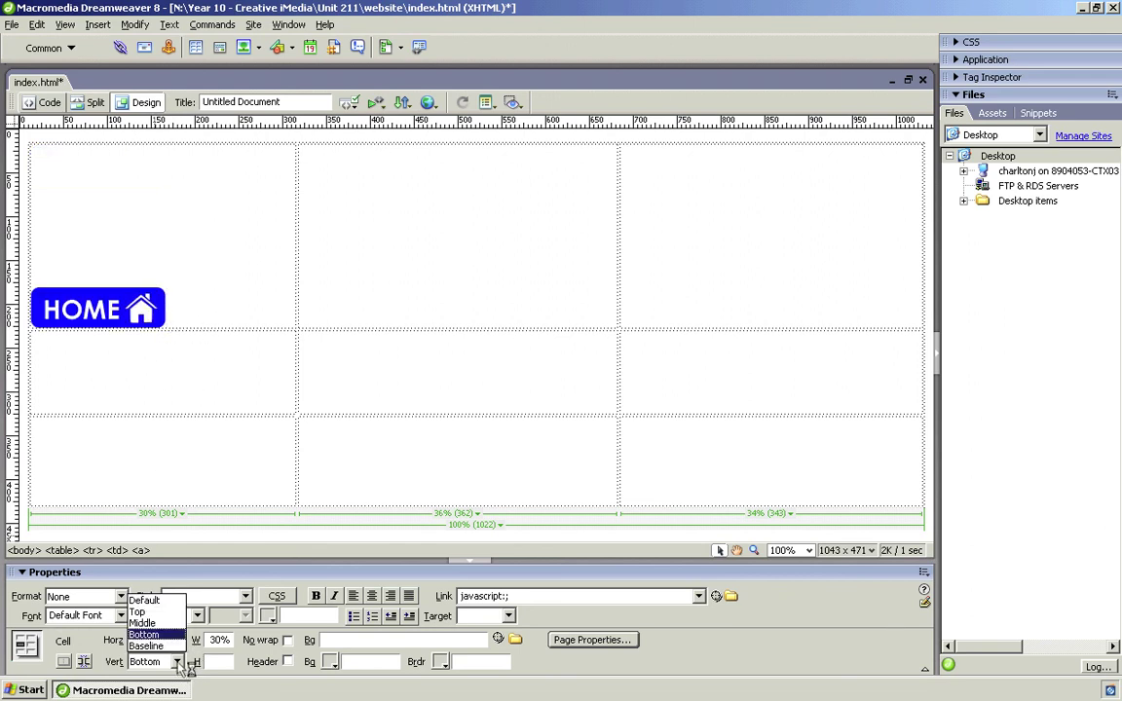
click(142, 612)
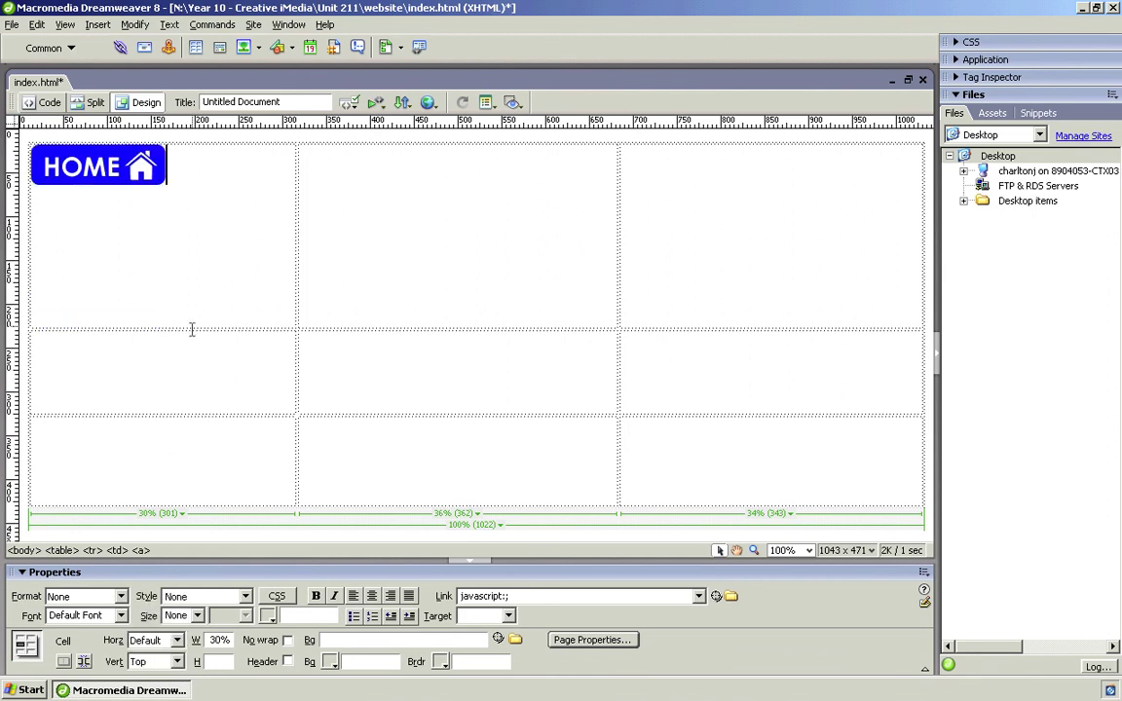
Shrink the table's first row to just fit the home button and split its middle cell into 2 columns
drag(195, 330, 179, 193)
click(332, 168)
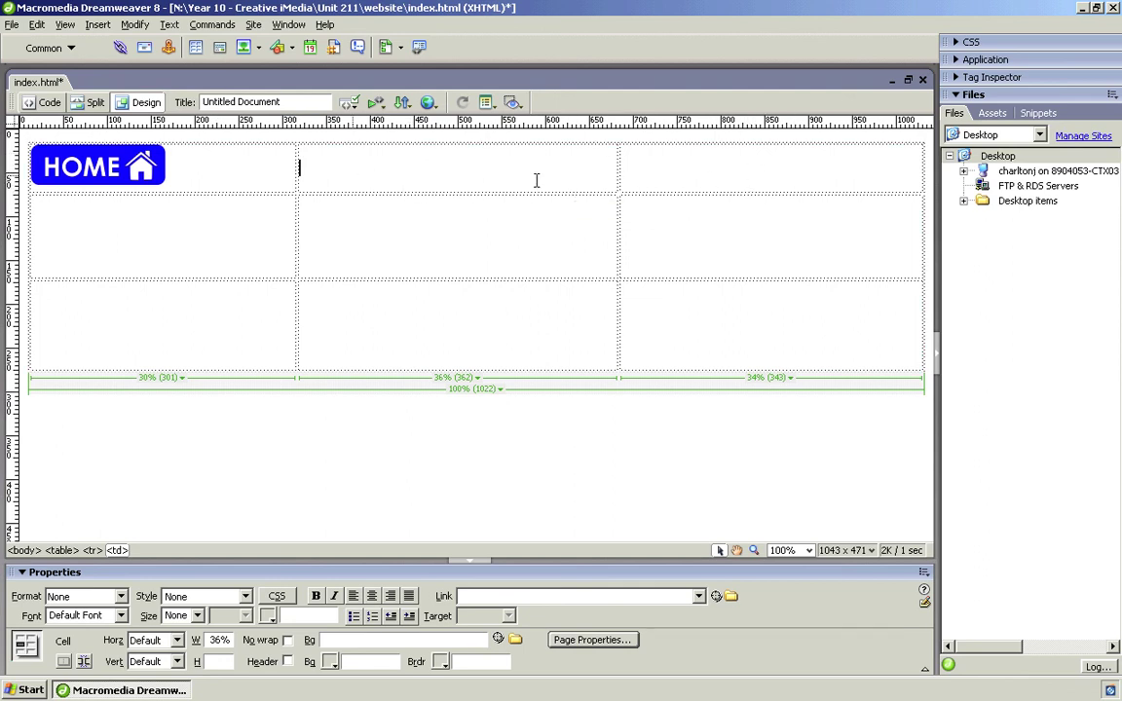
right_click(306, 173)
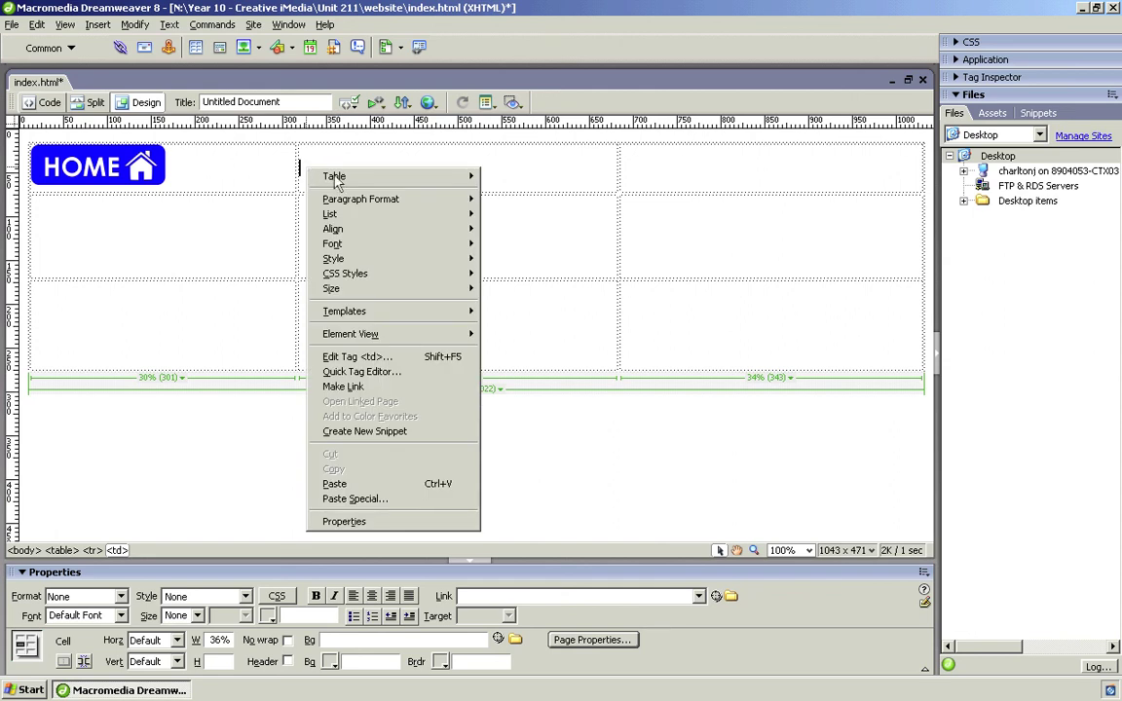
mouse_move(317, 175)
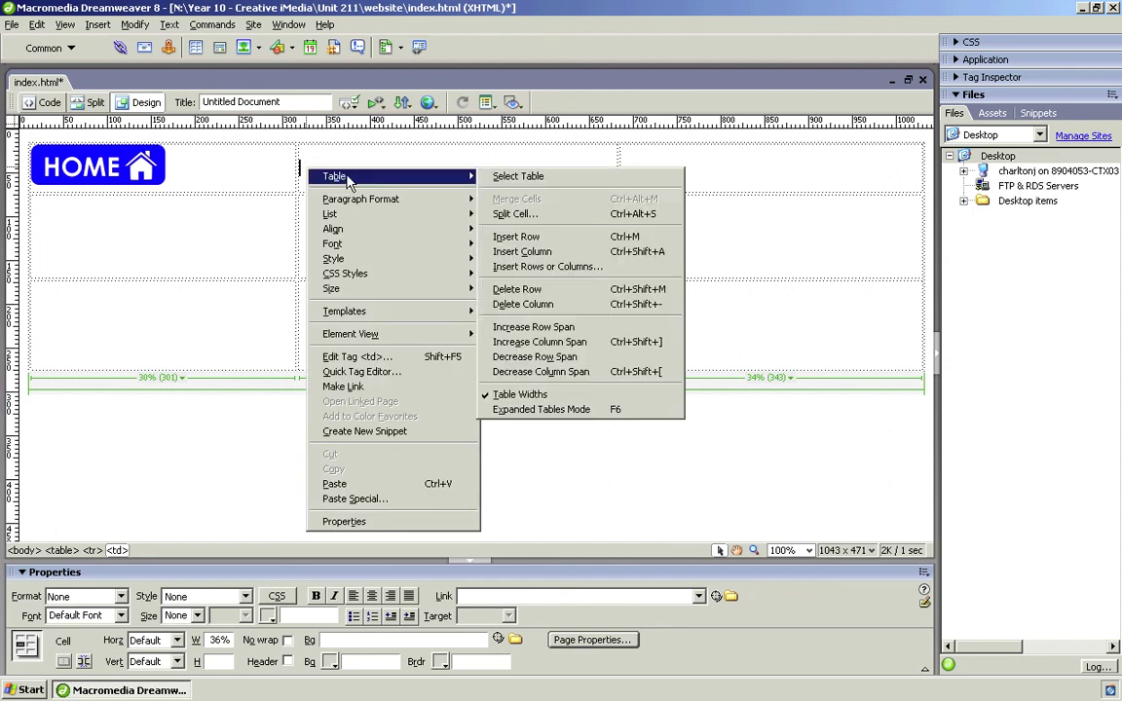
click(526, 215)
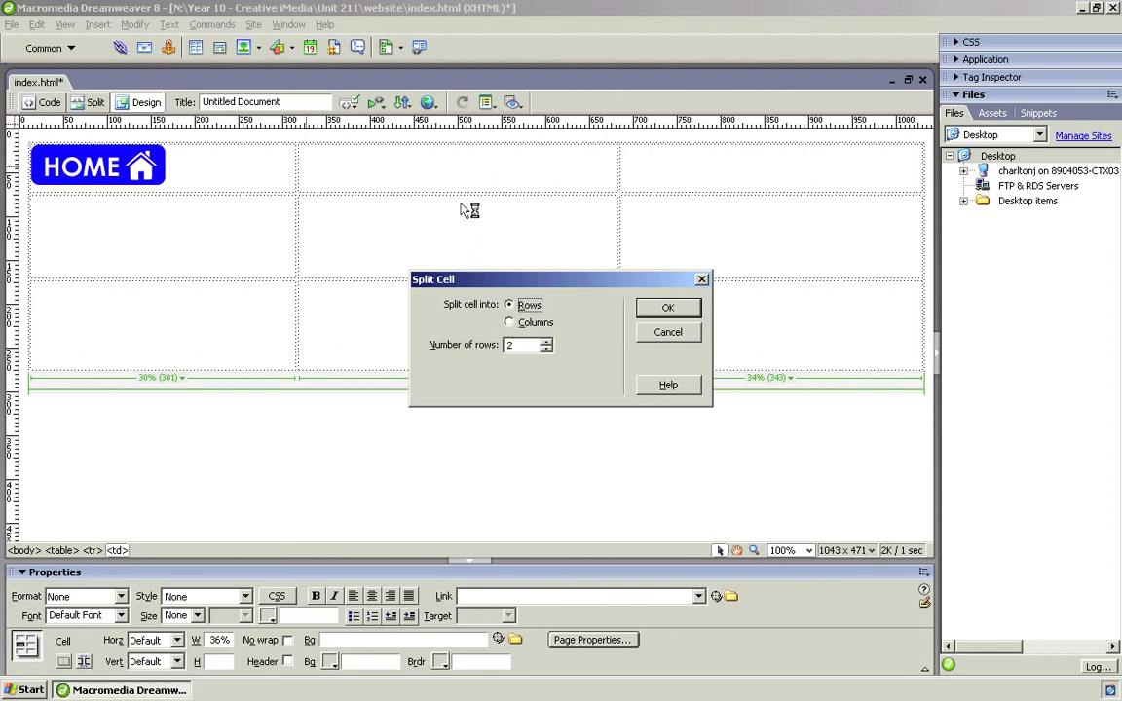
click(511, 324)
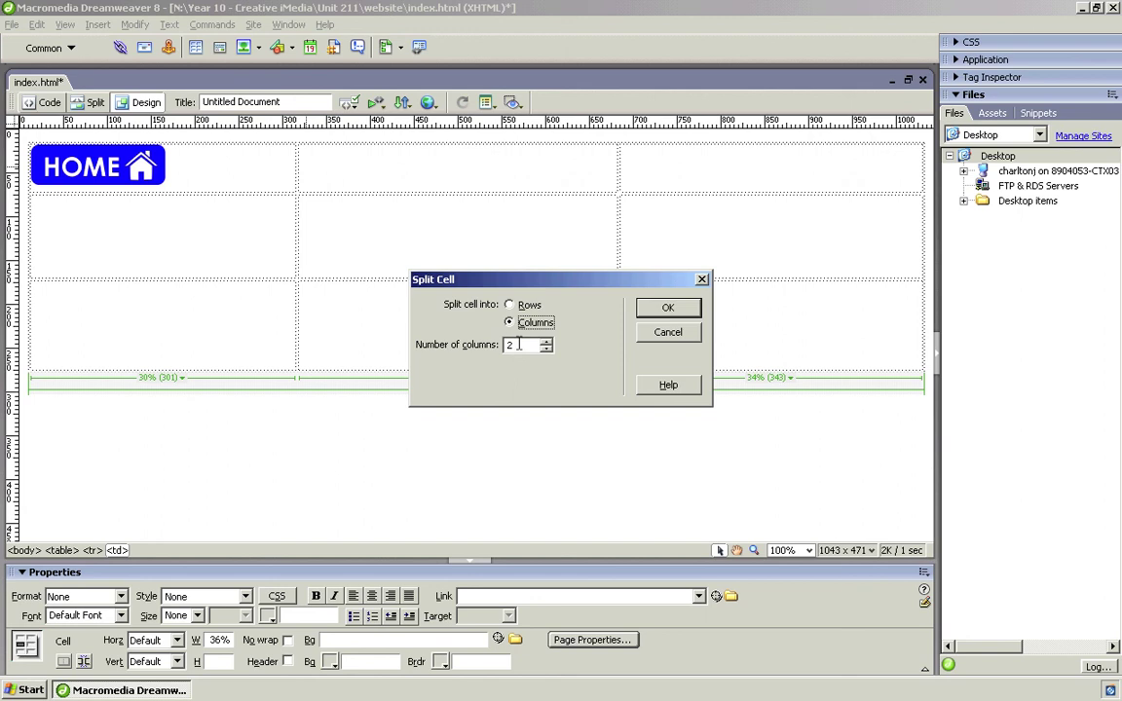
click(670, 310)
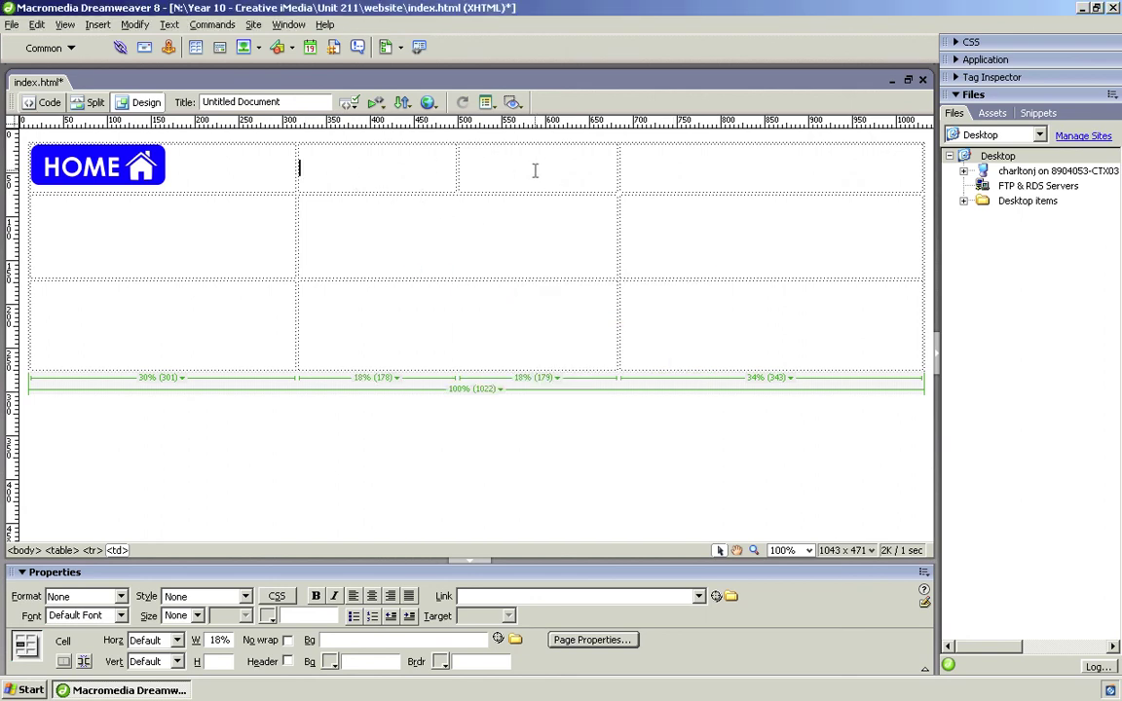
Split the last cell of the table's first row into 2 columns
click(710, 177)
right_click(739, 177)
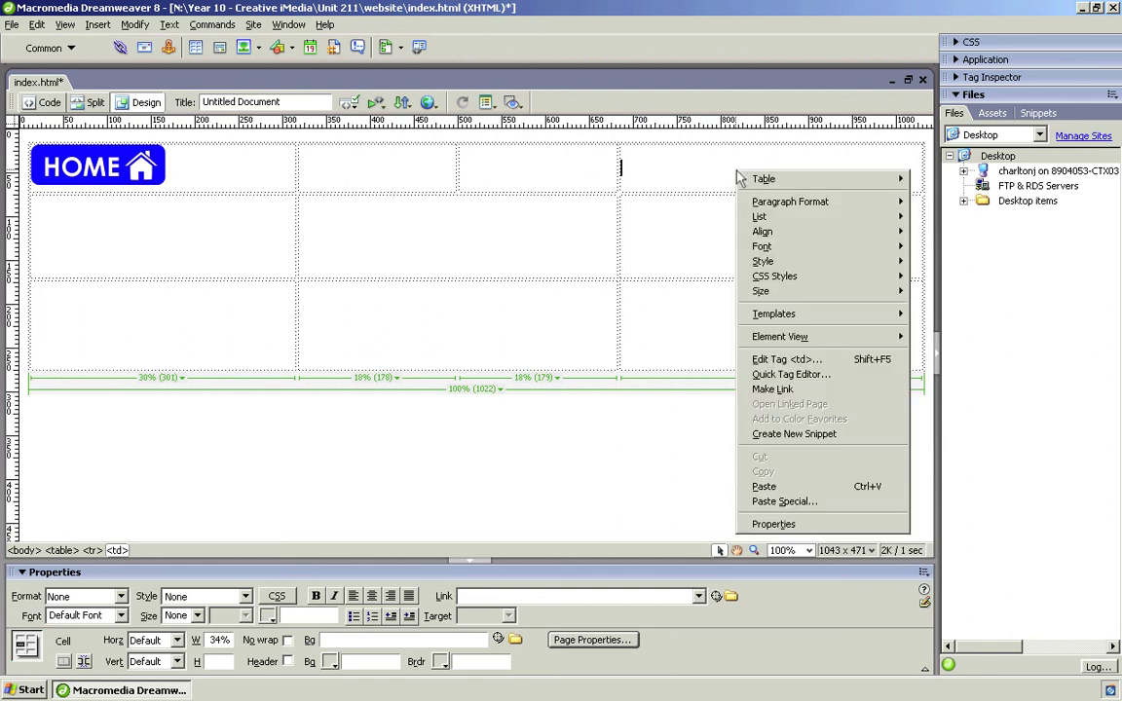
mouse_move(768, 185)
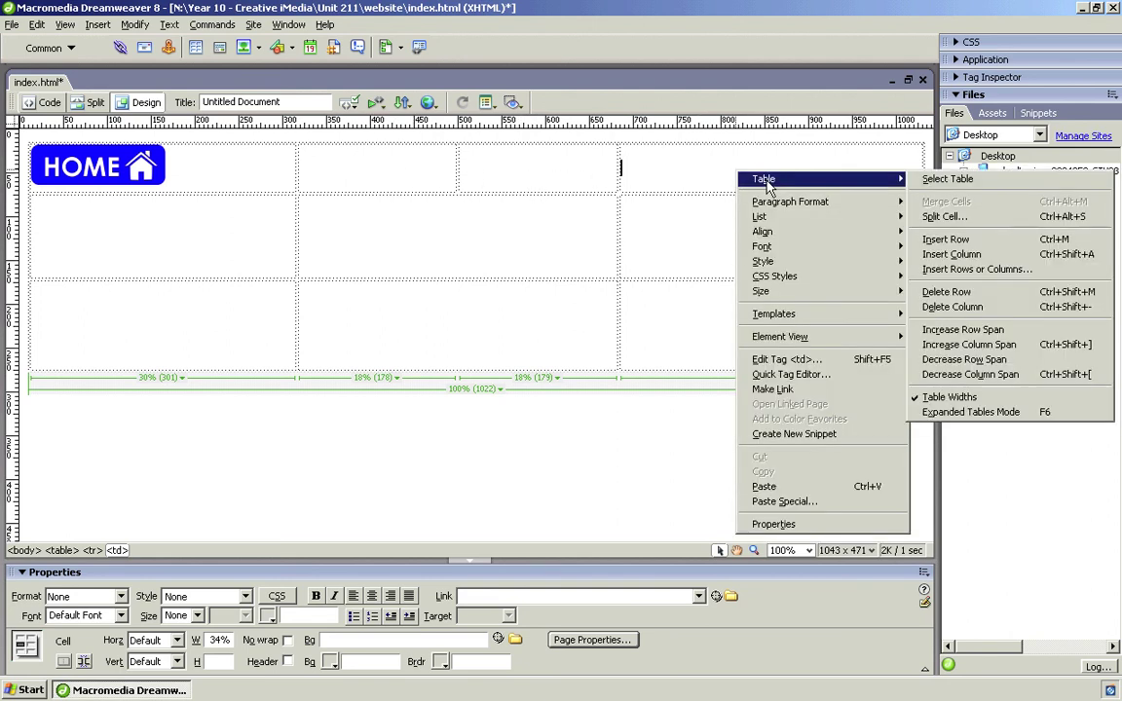
click(969, 218)
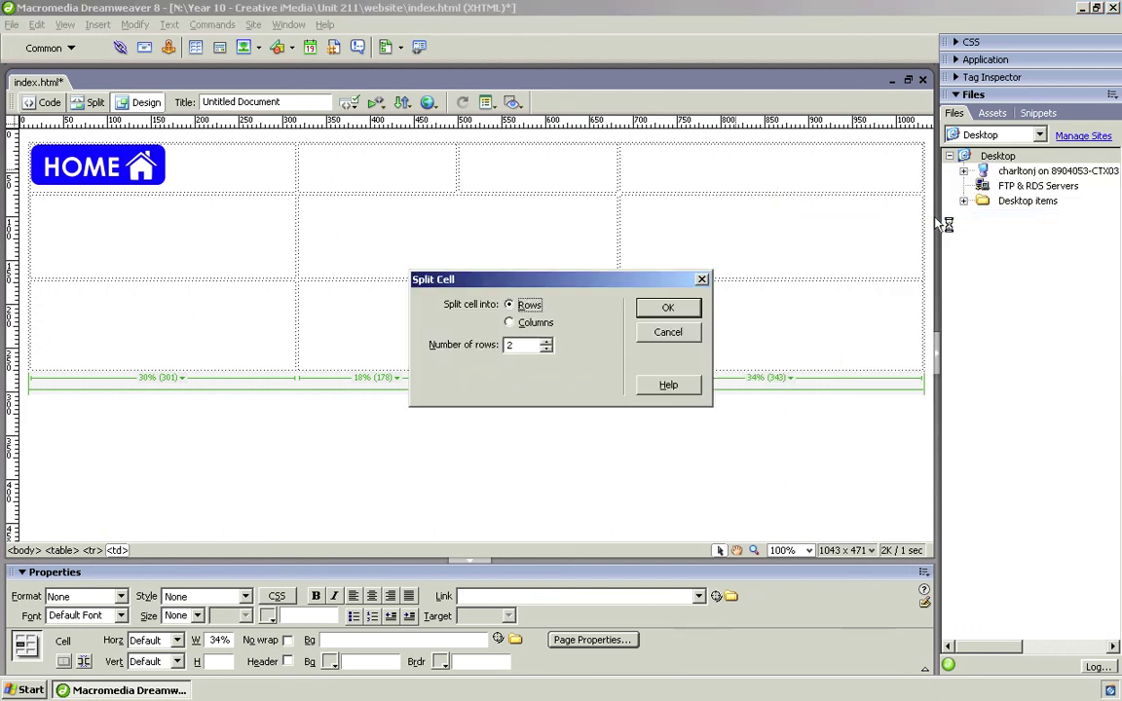
click(526, 321)
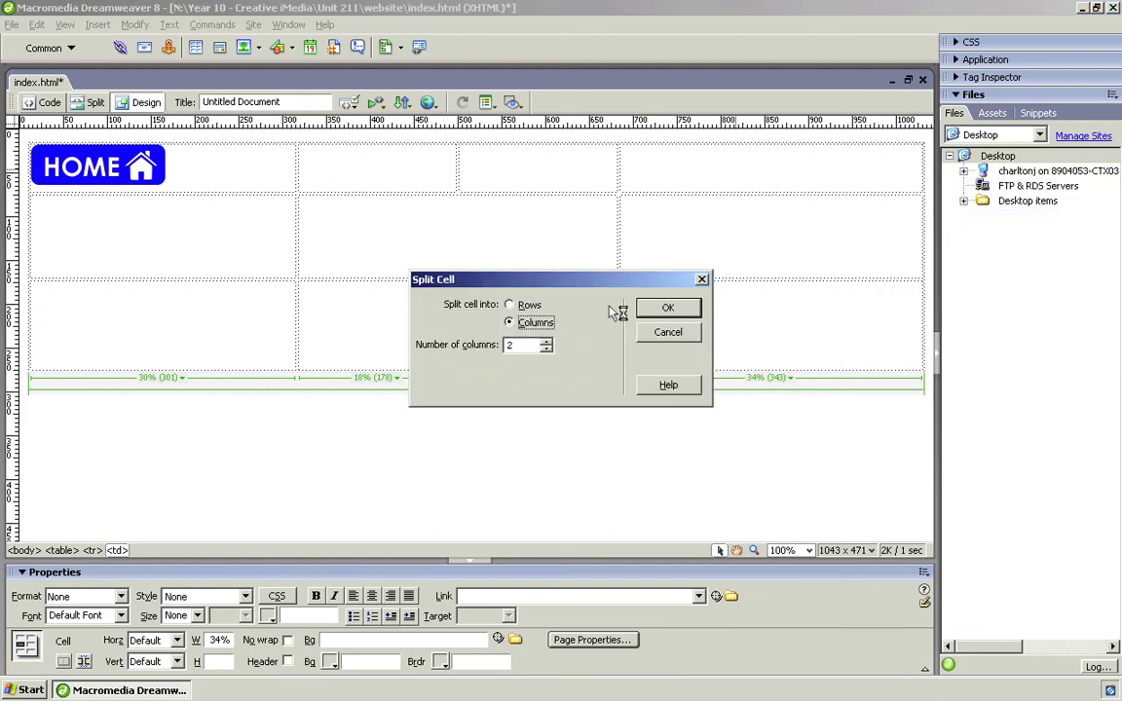
click(666, 310)
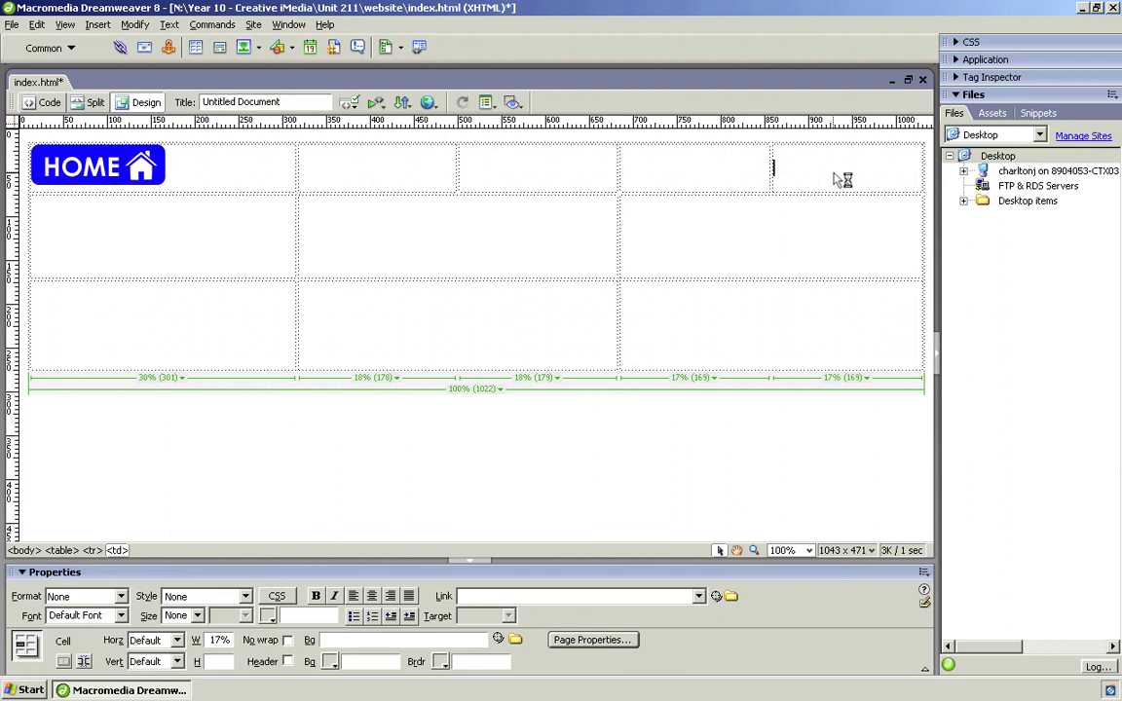
click(668, 230)
drag(656, 243, 137, 246)
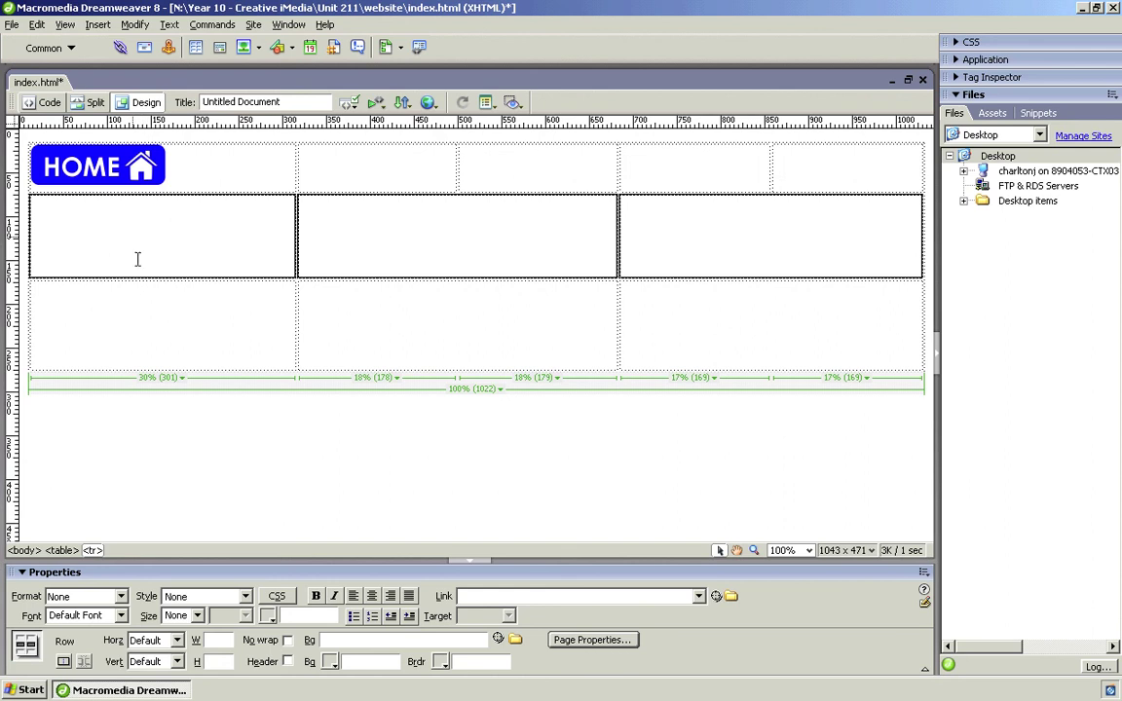
click(153, 315)
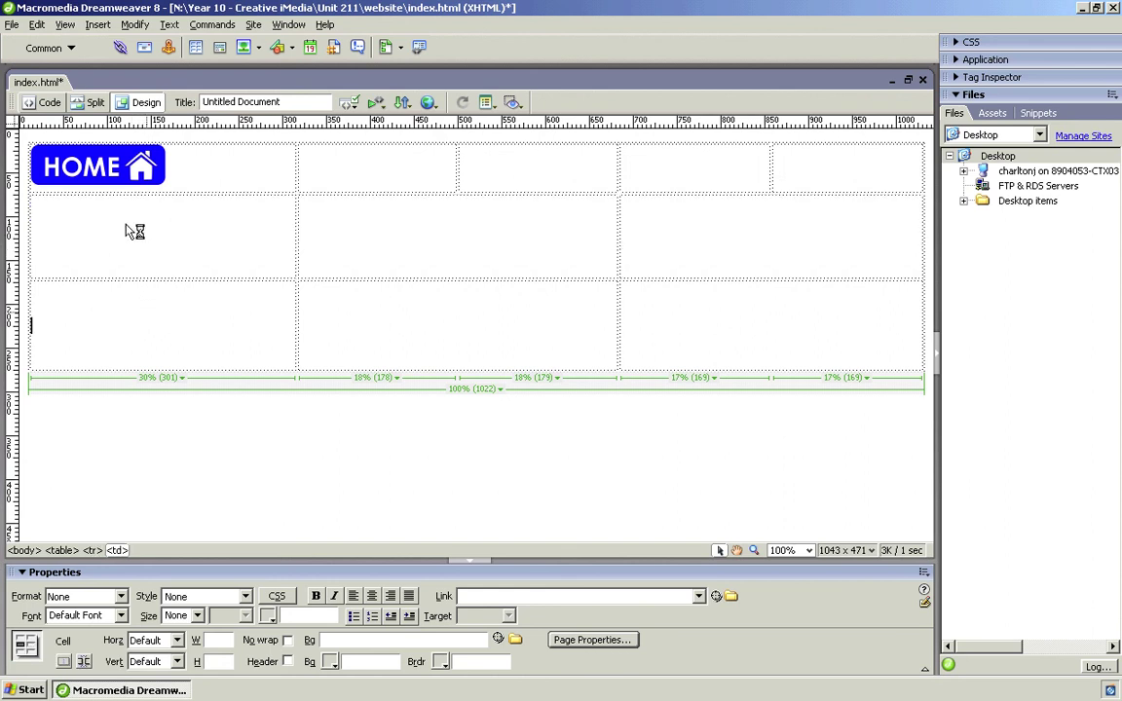
Merge the three cells of the table's second row into one cell and save the page
click(107, 240)
drag(472, 227, 816, 242)
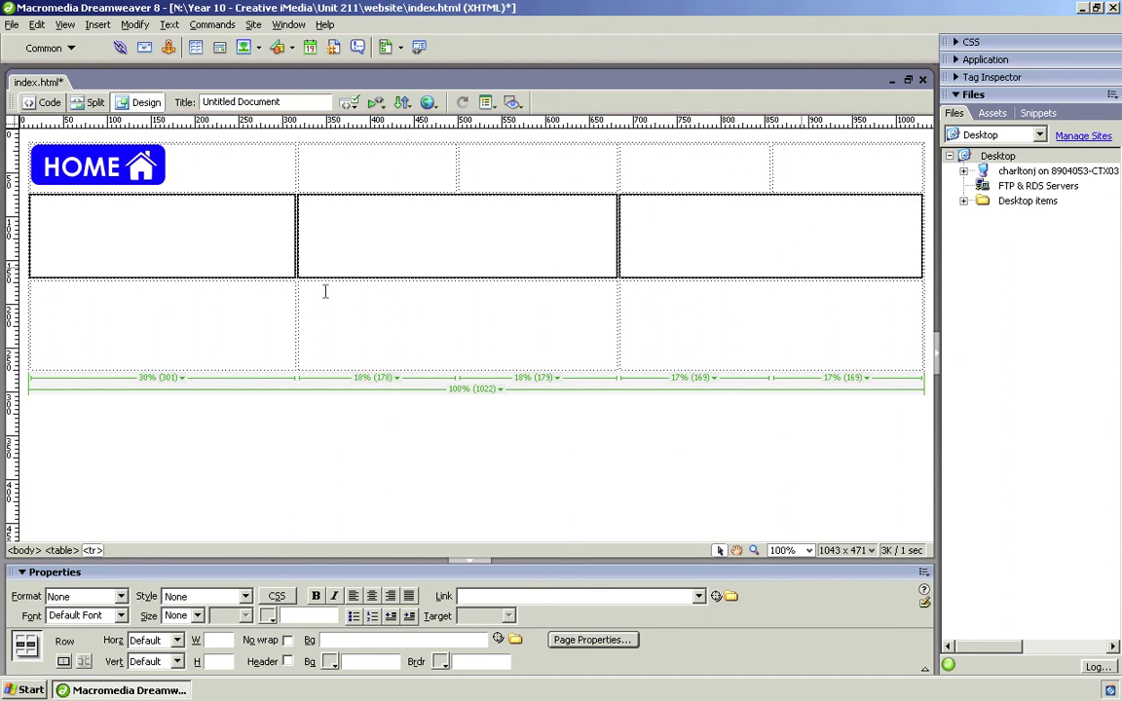
right_click(119, 243)
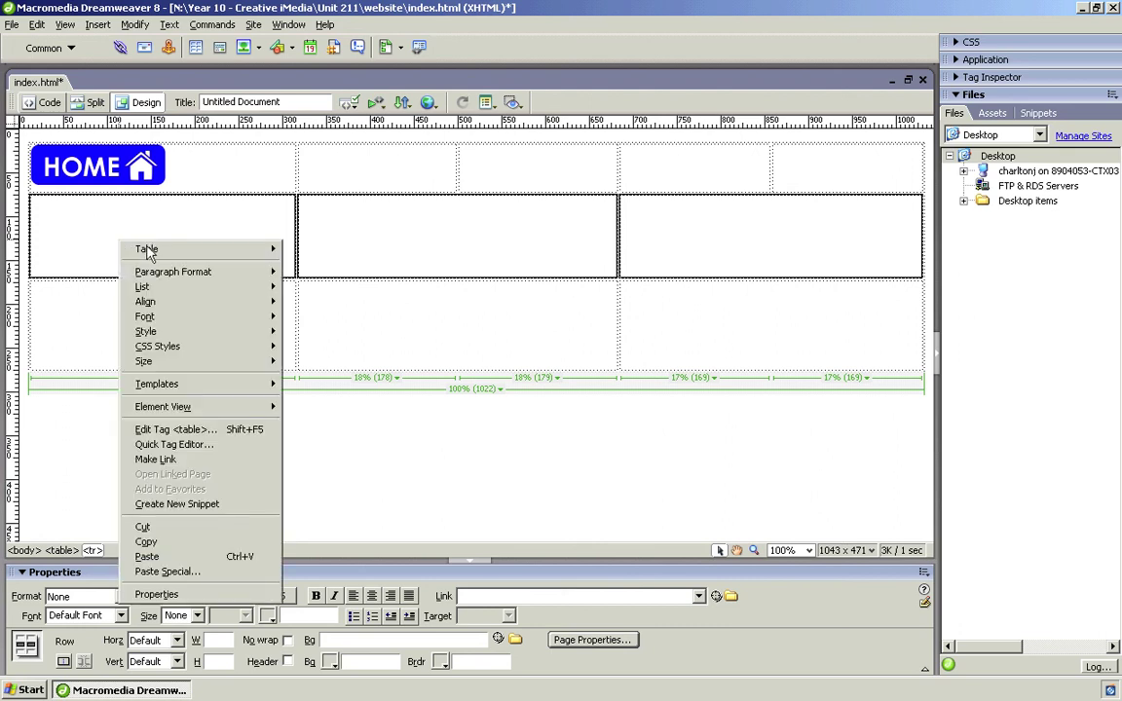
mouse_move(219, 249)
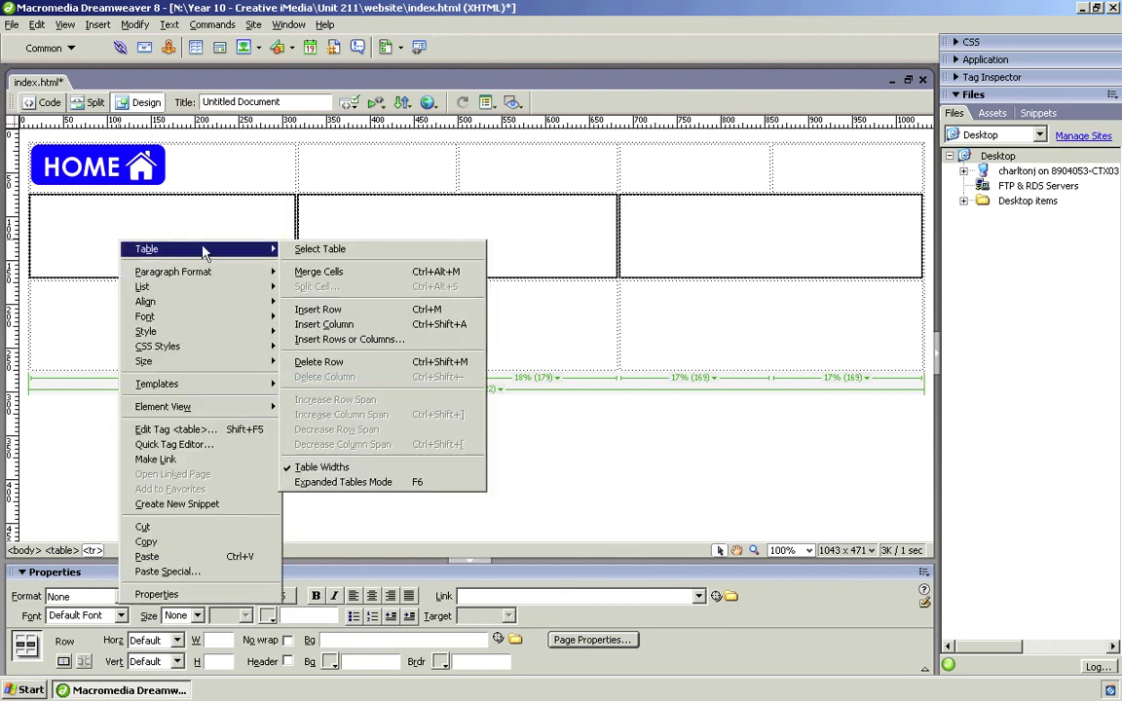
click(310, 272)
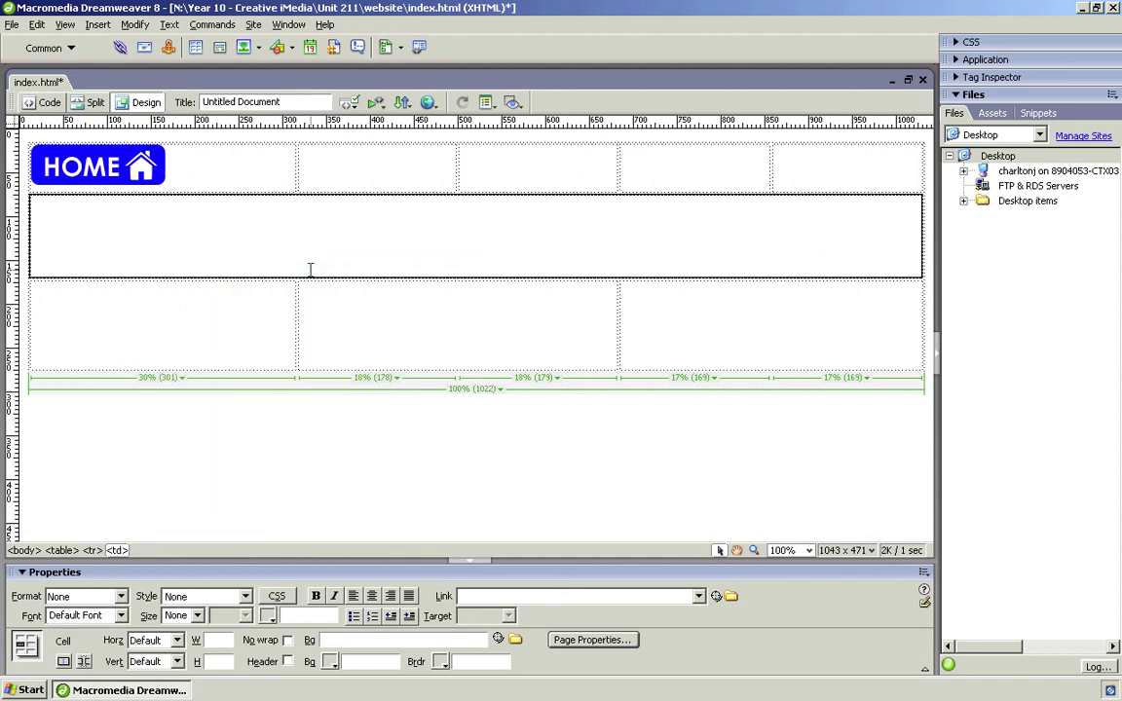
click(343, 313)
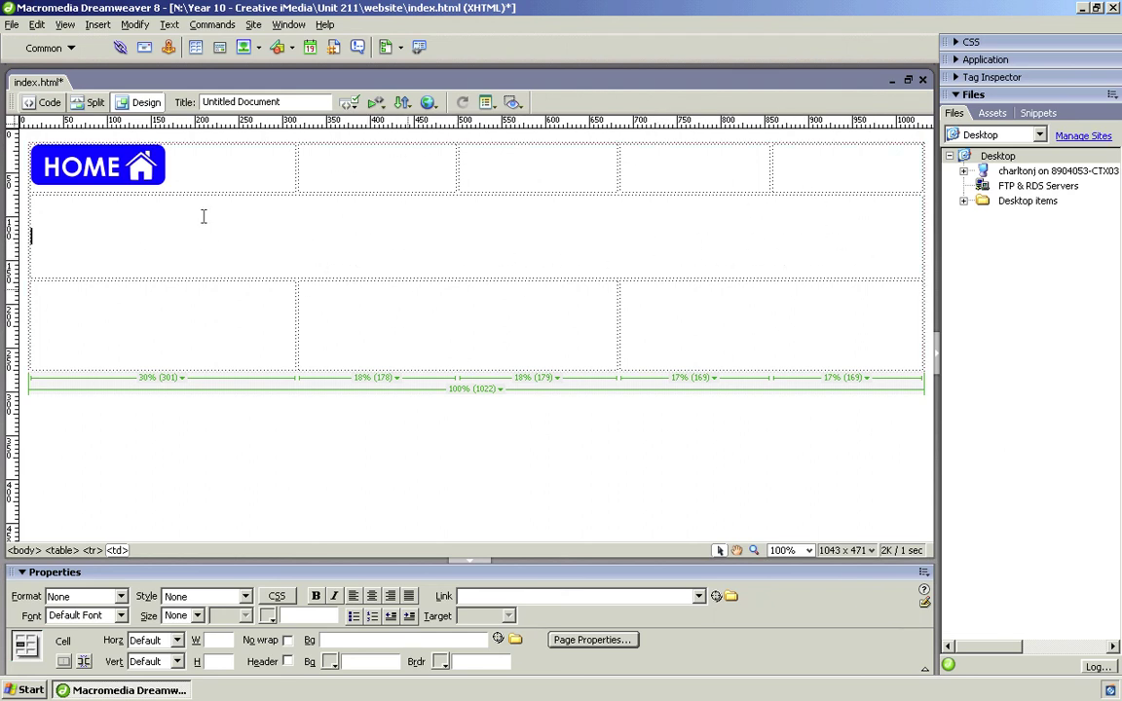
click(12, 25)
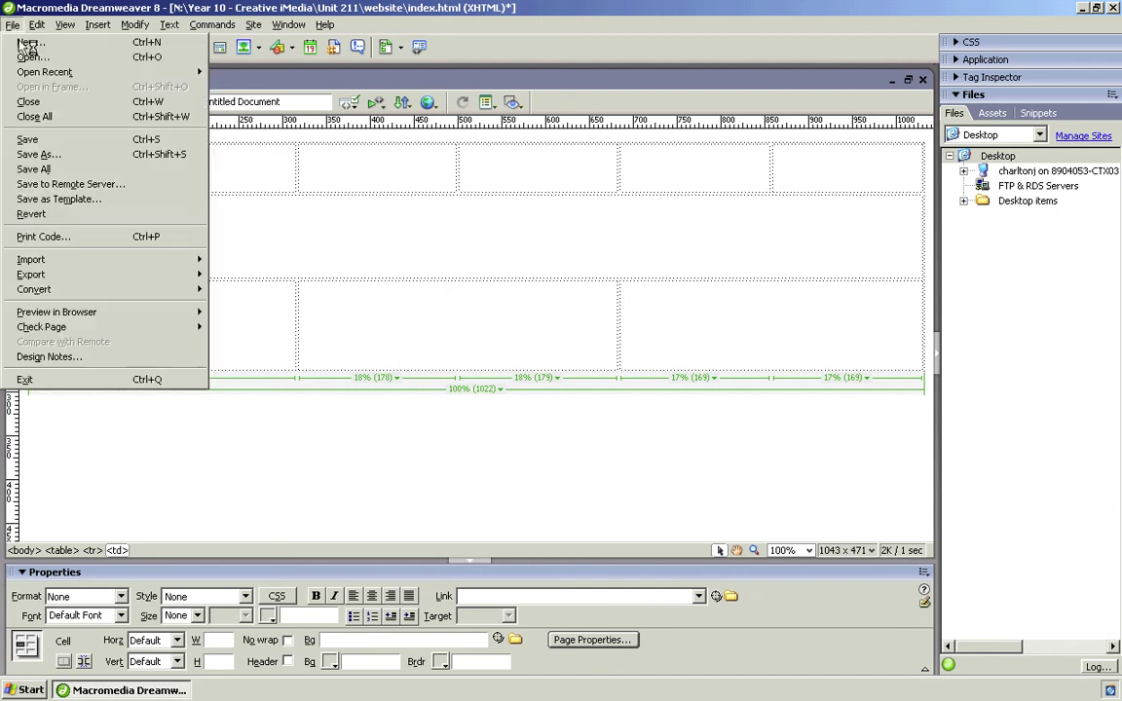
click(29, 140)
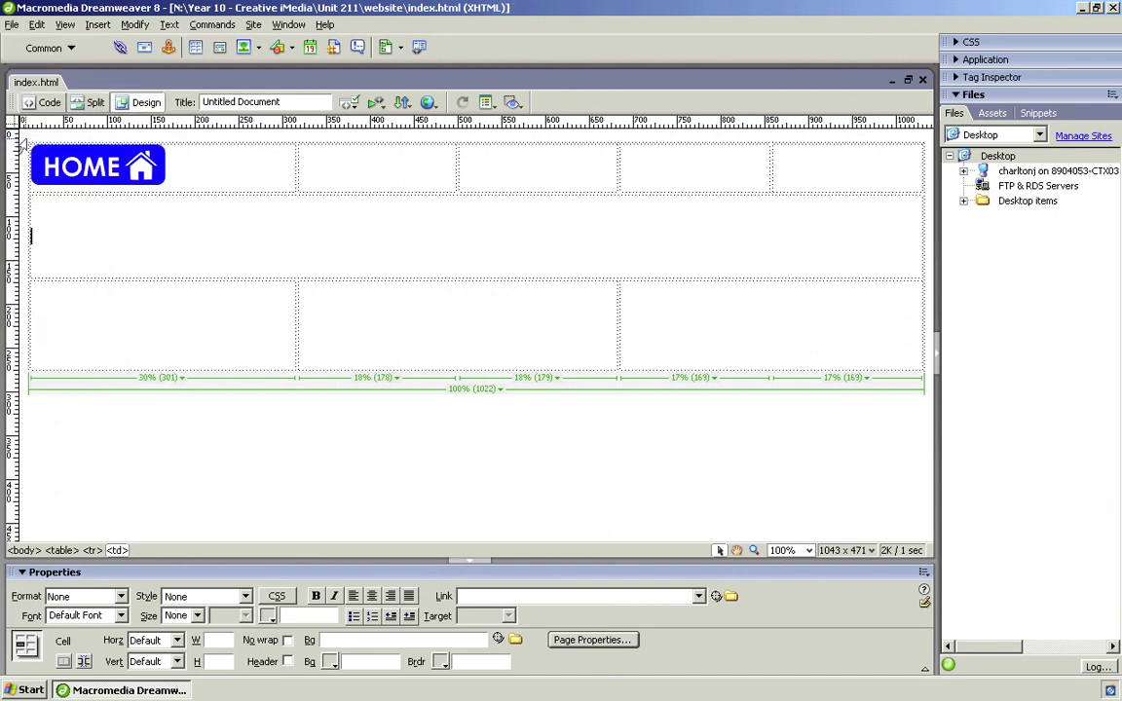
Open Internet Explorer and go to google.com
click(32, 690)
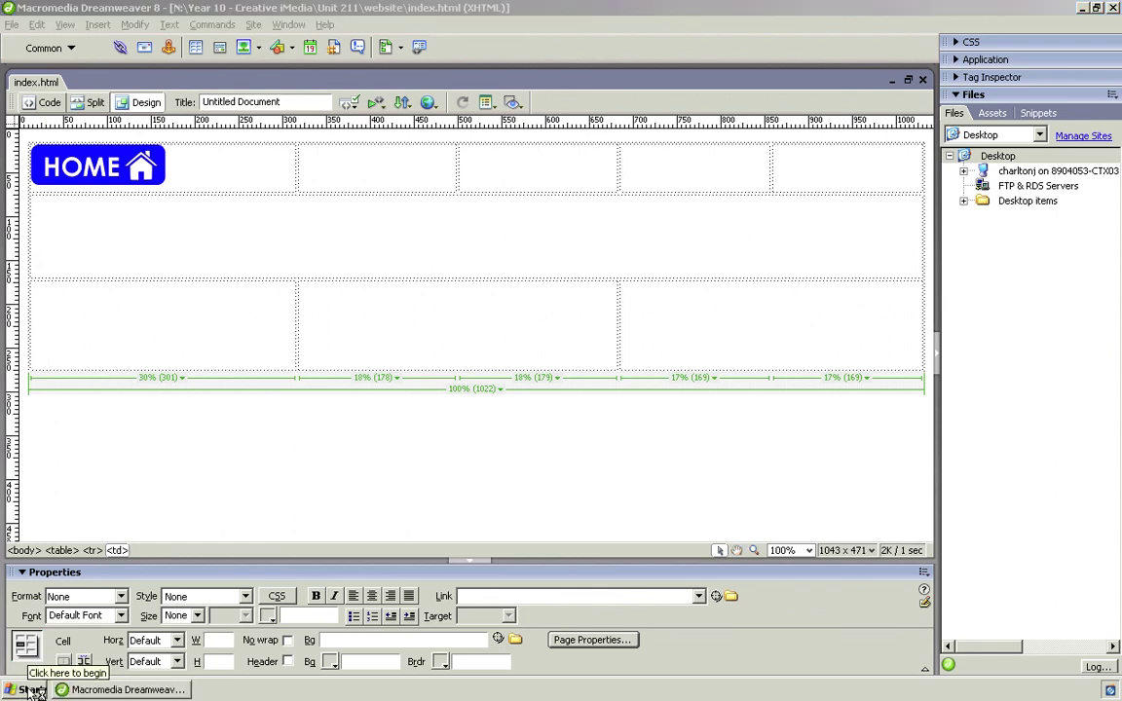
click(32, 691)
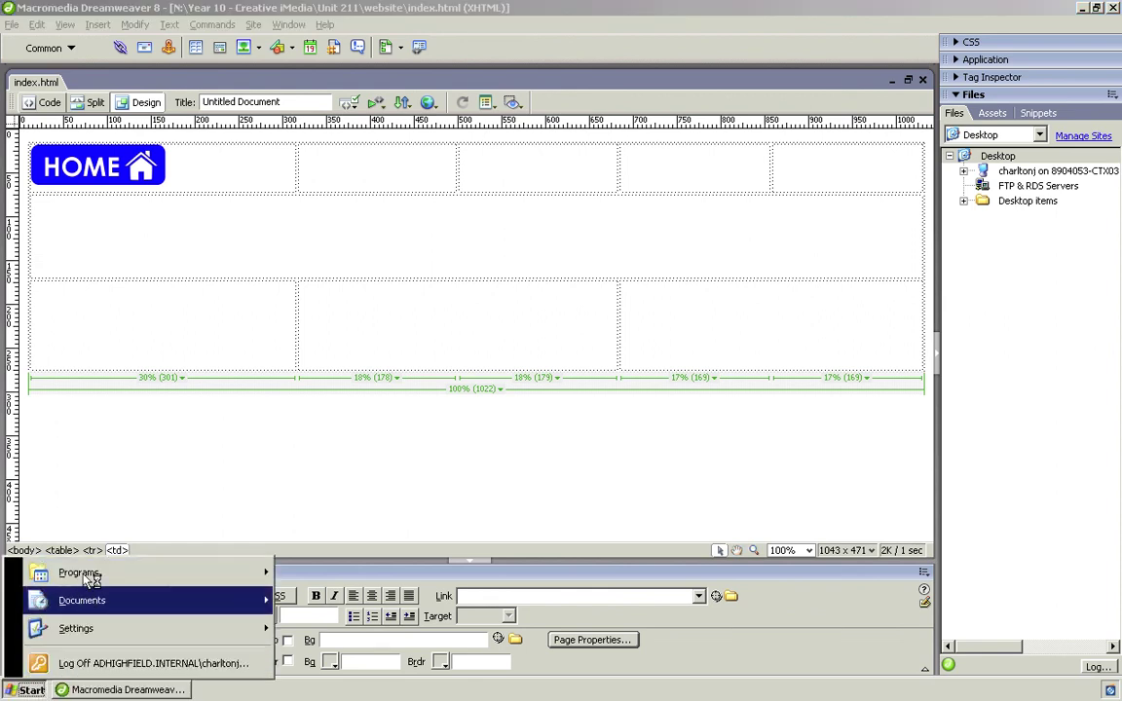
mouse_move(137, 577)
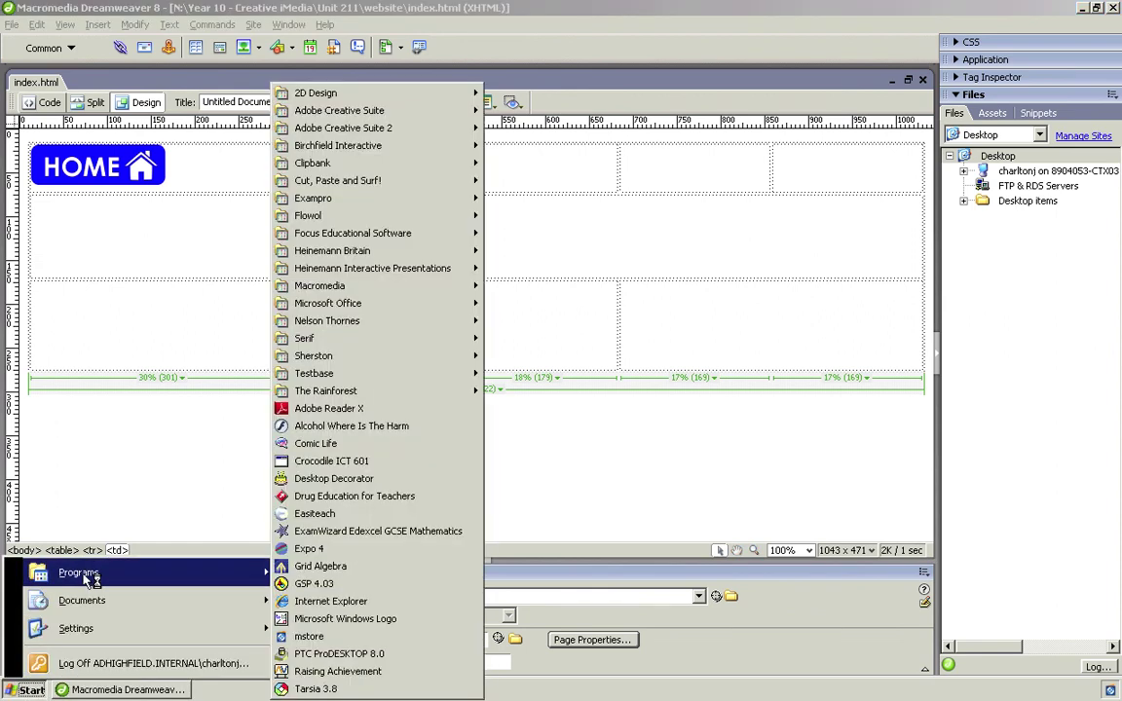
click(327, 602)
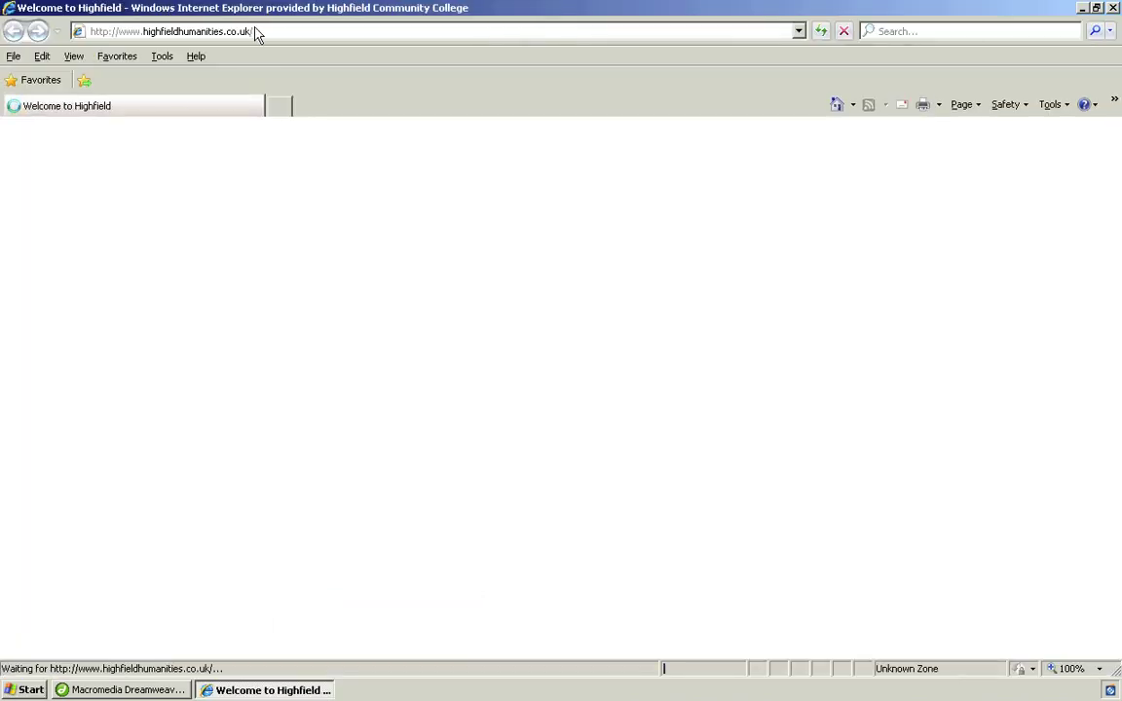
click(379, 32)
text(goog)
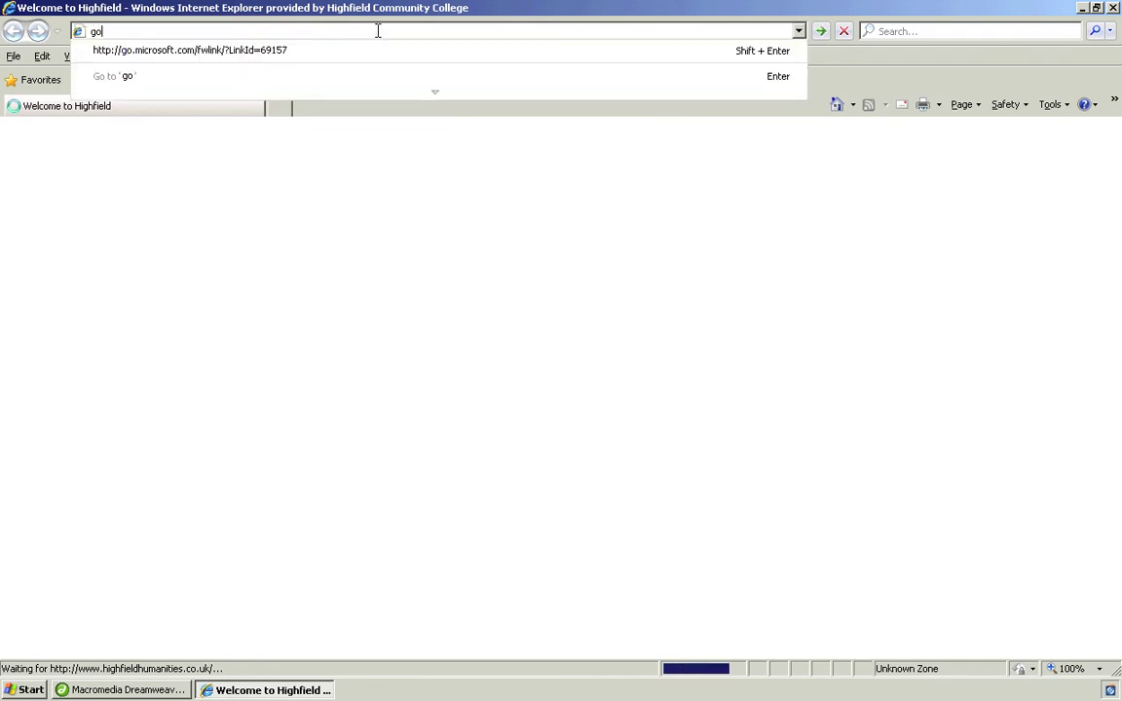
text(le.com)
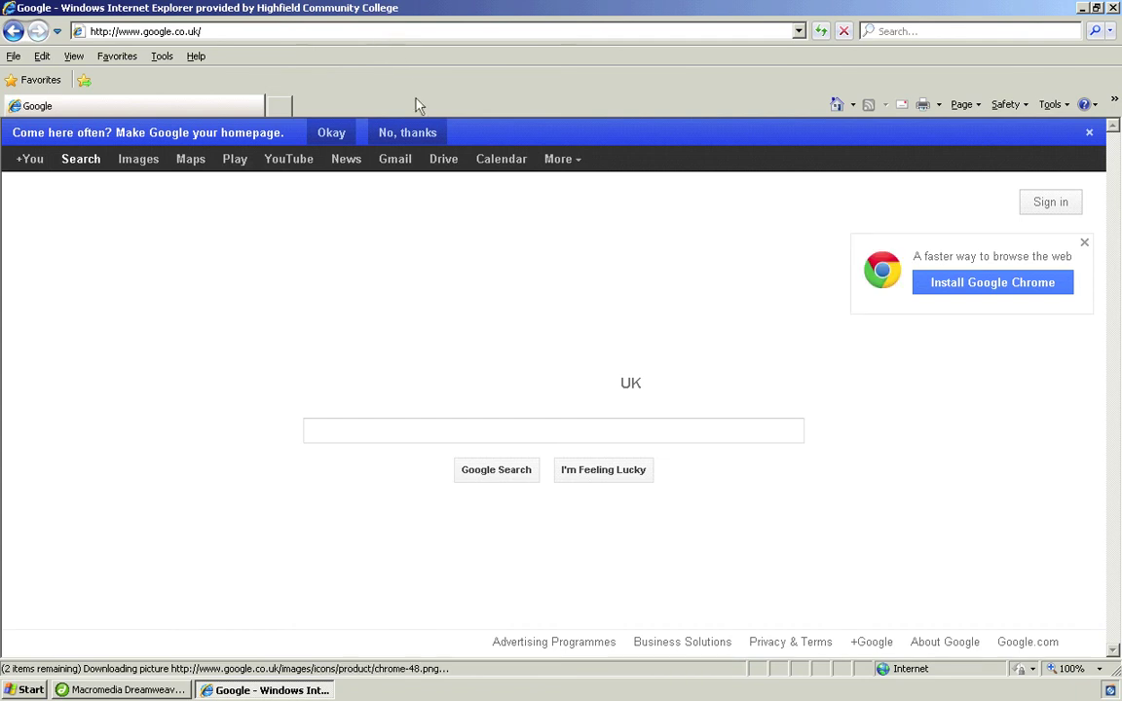
Search Google for "sunset image" and switch to the image results
click(354, 429)
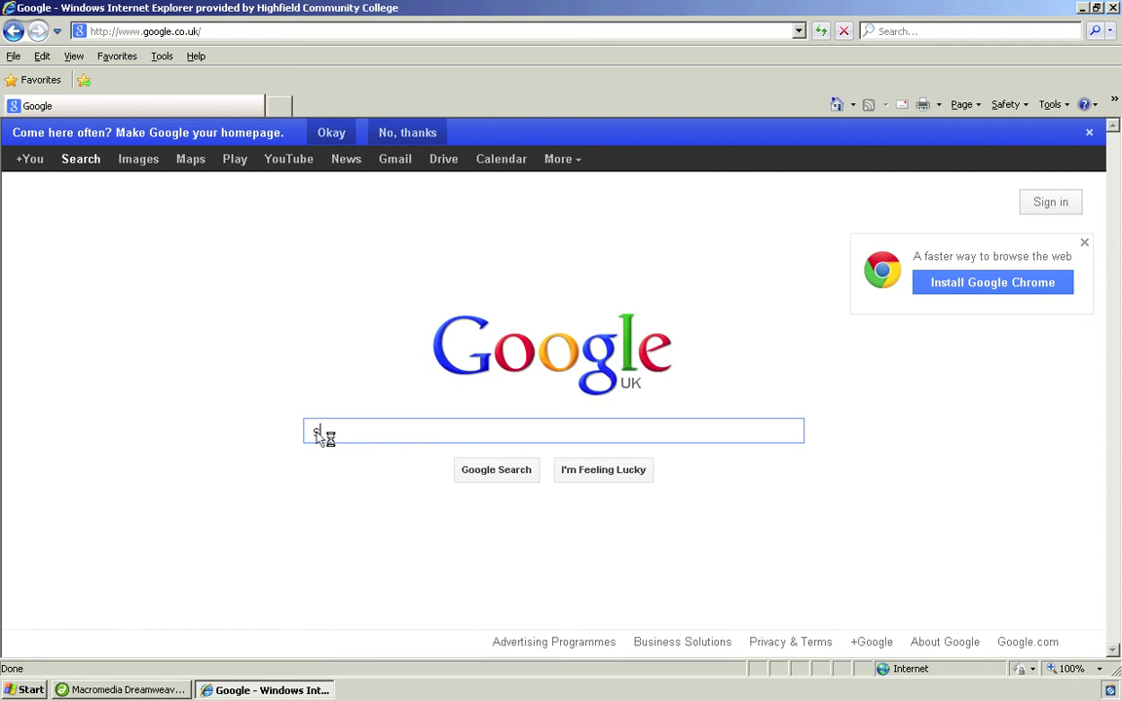
text(unset i)
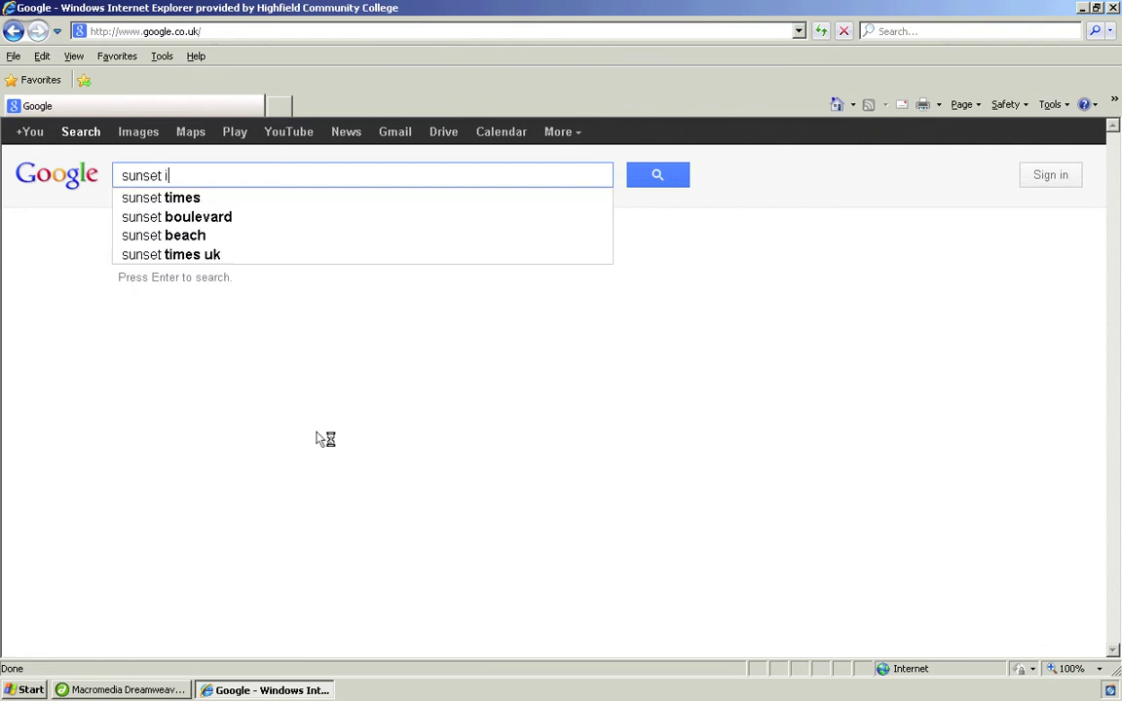
text(mage)
key(Return)
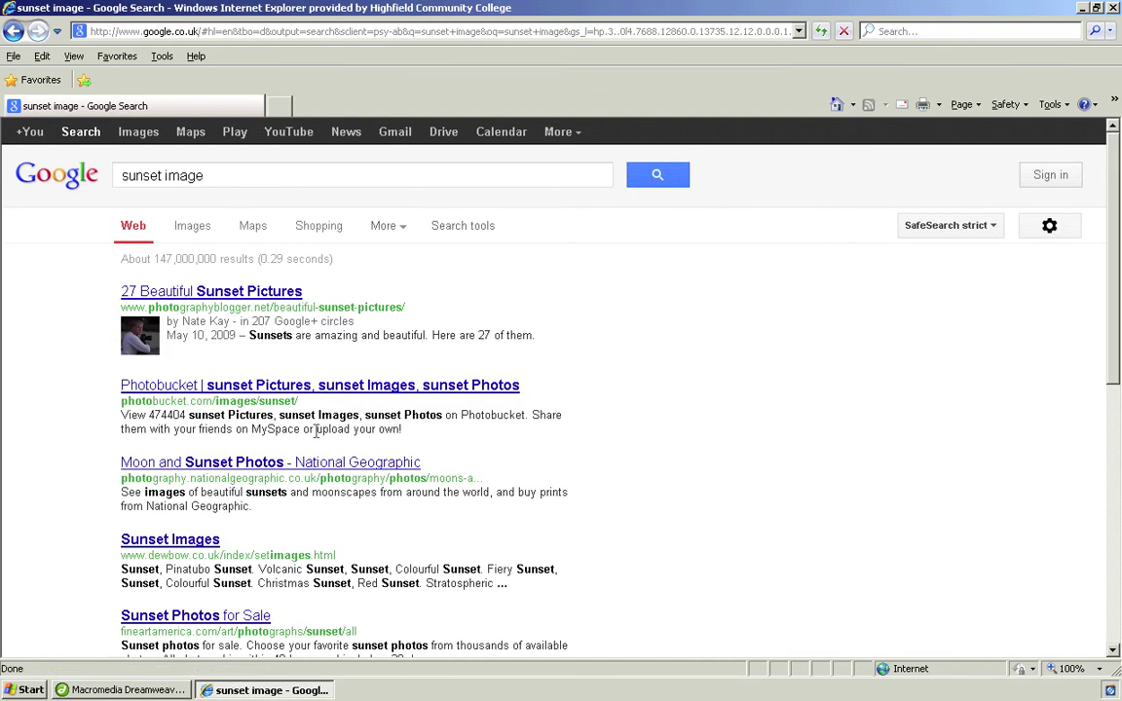
click(193, 227)
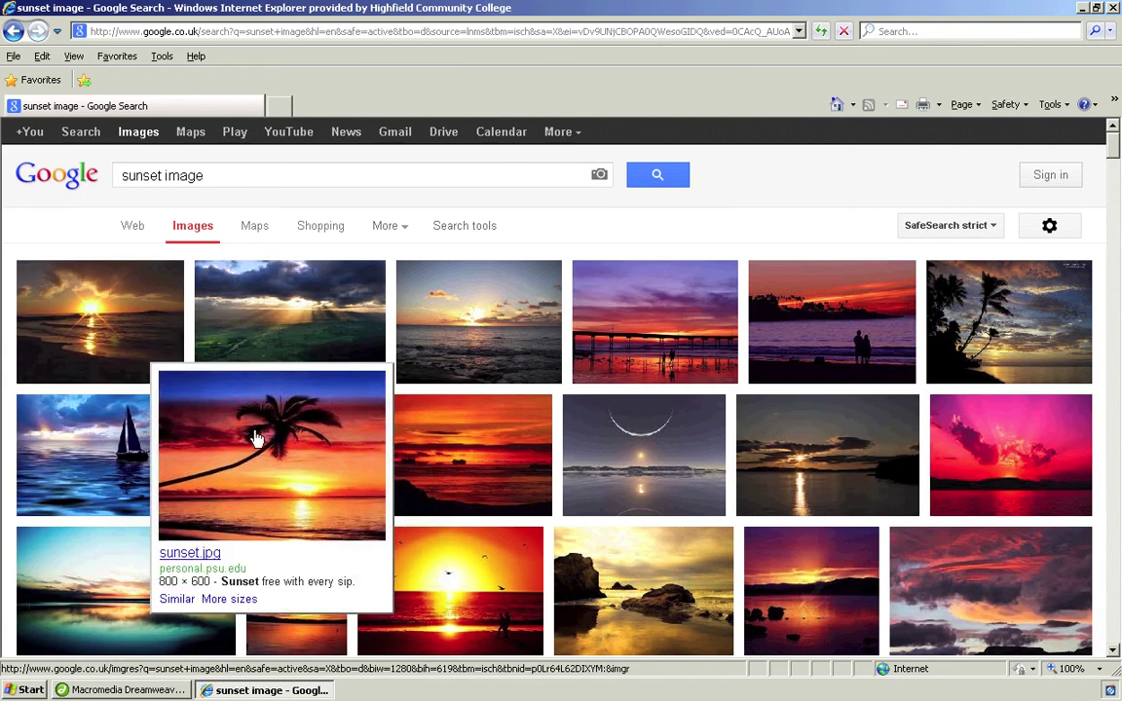
Filter the sunset image results to Medium size
click(465, 226)
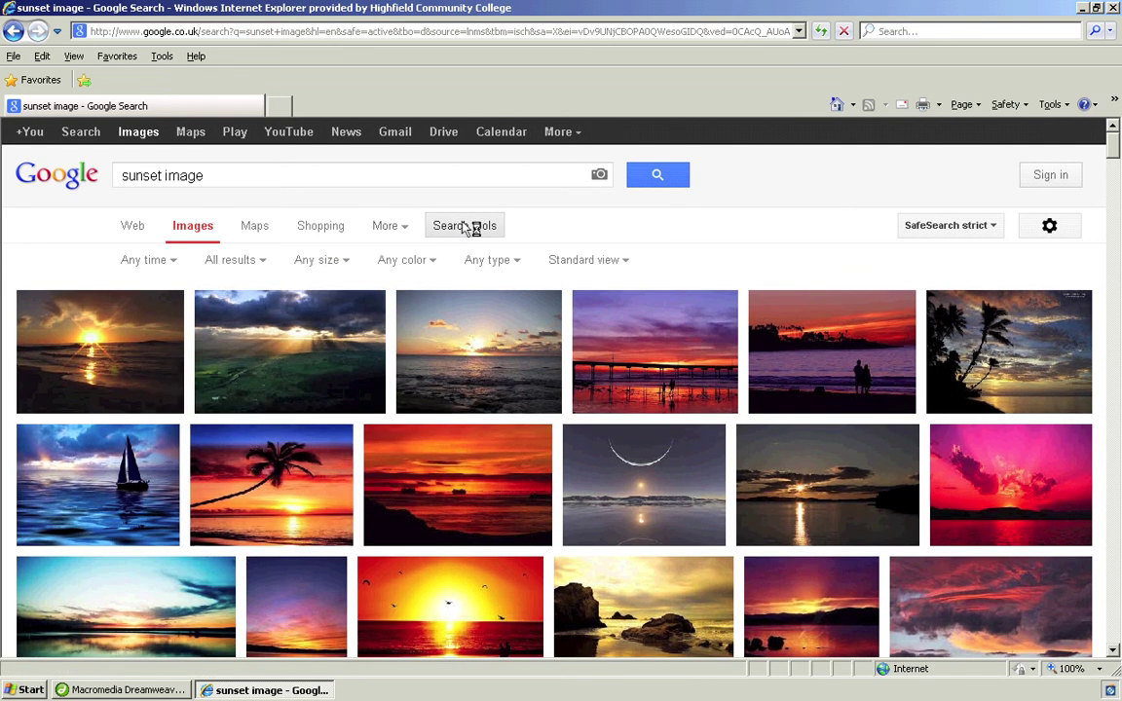
click(328, 263)
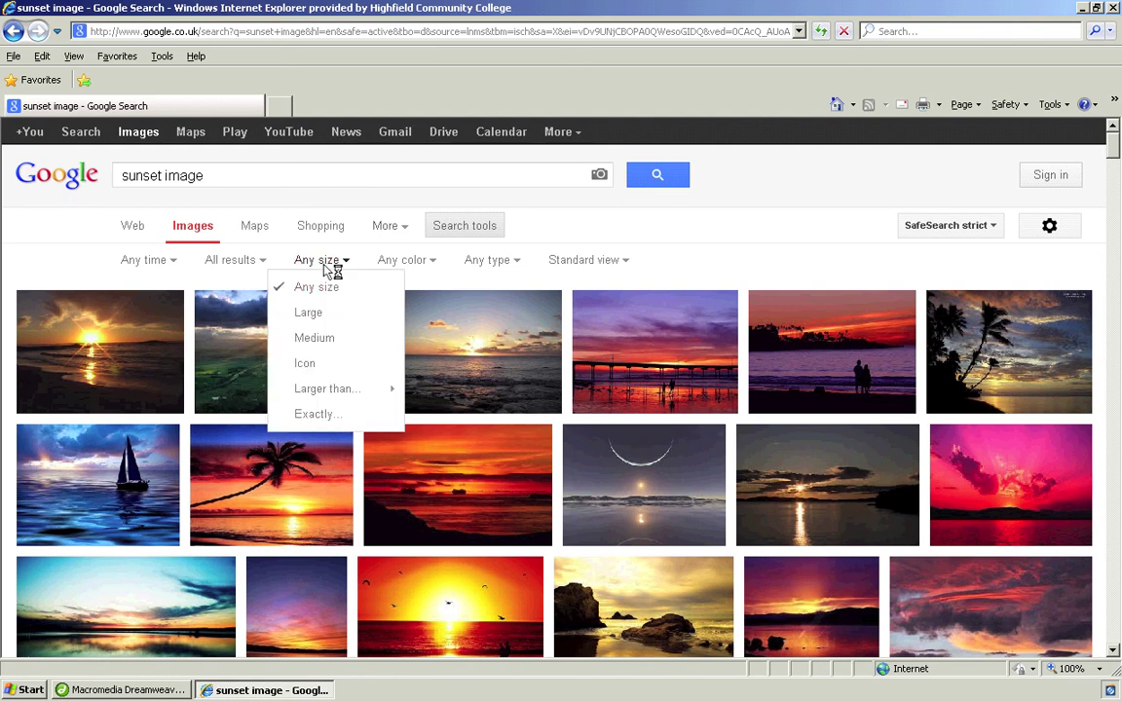
click(315, 338)
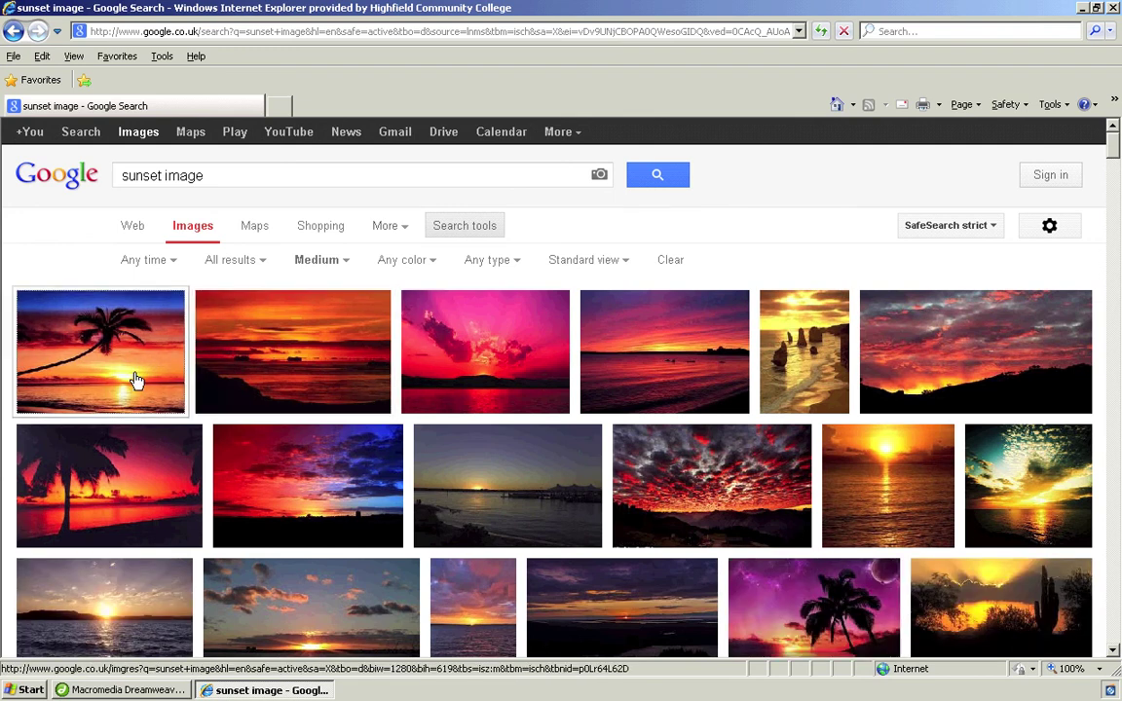
Open the full-size version of the first result, the sunset with a leaning palm tree
mouse_move(136, 380)
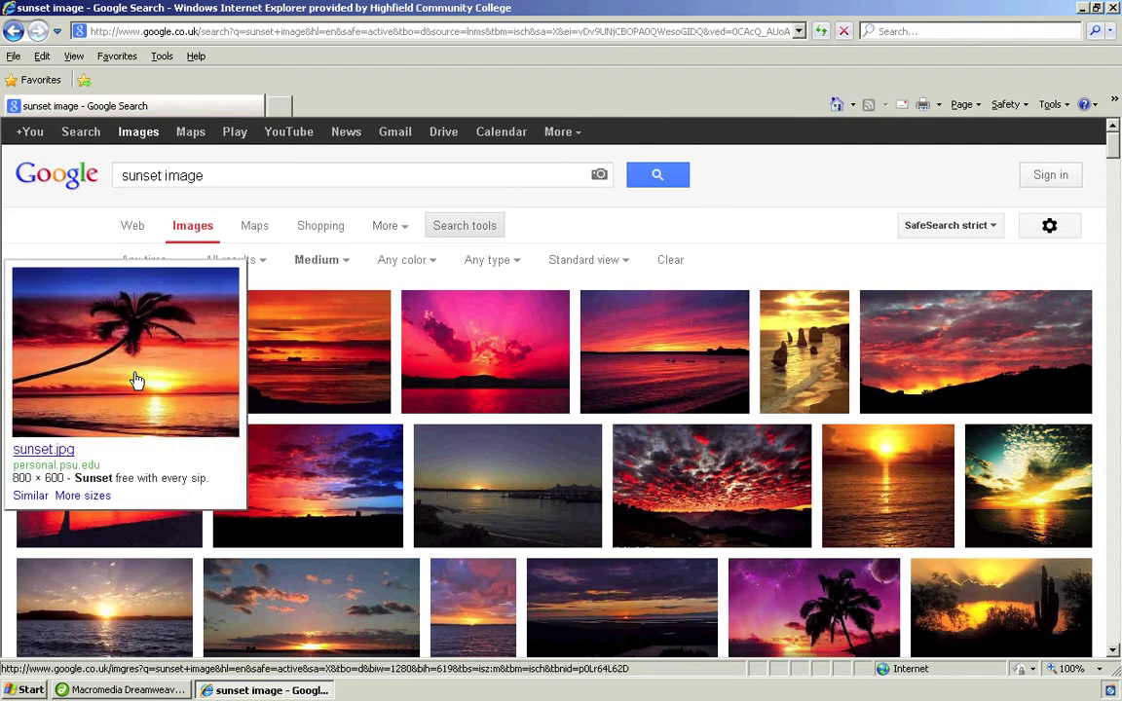
right_click(137, 380)
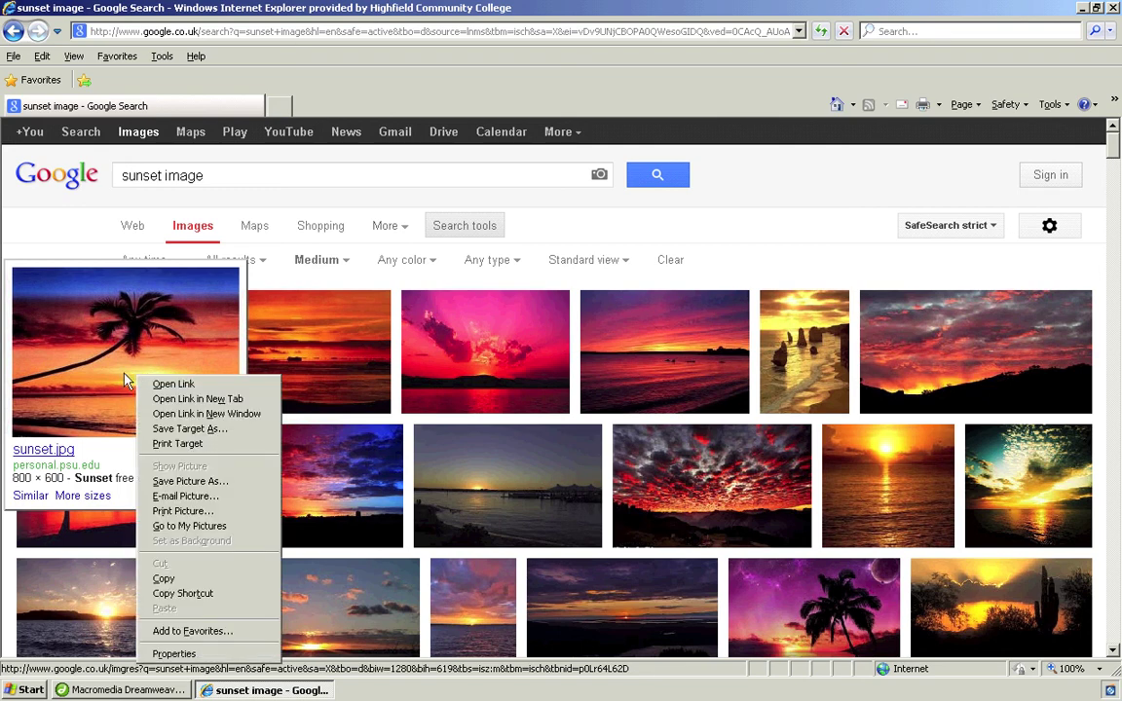
click(139, 383)
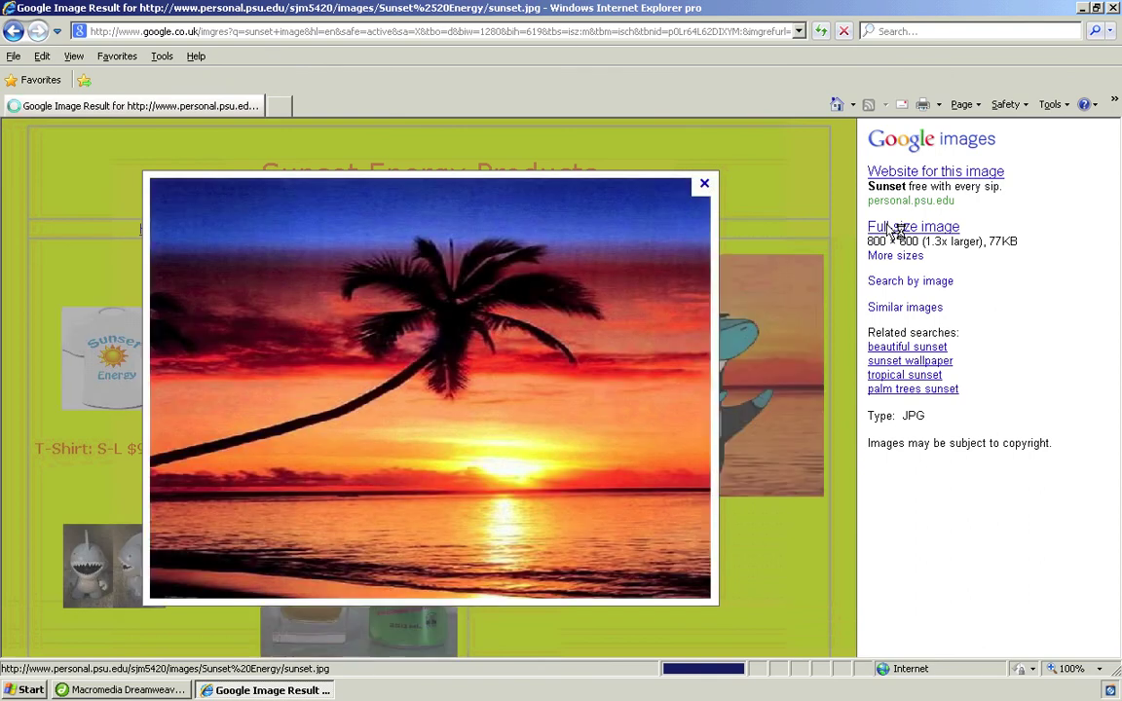
click(897, 230)
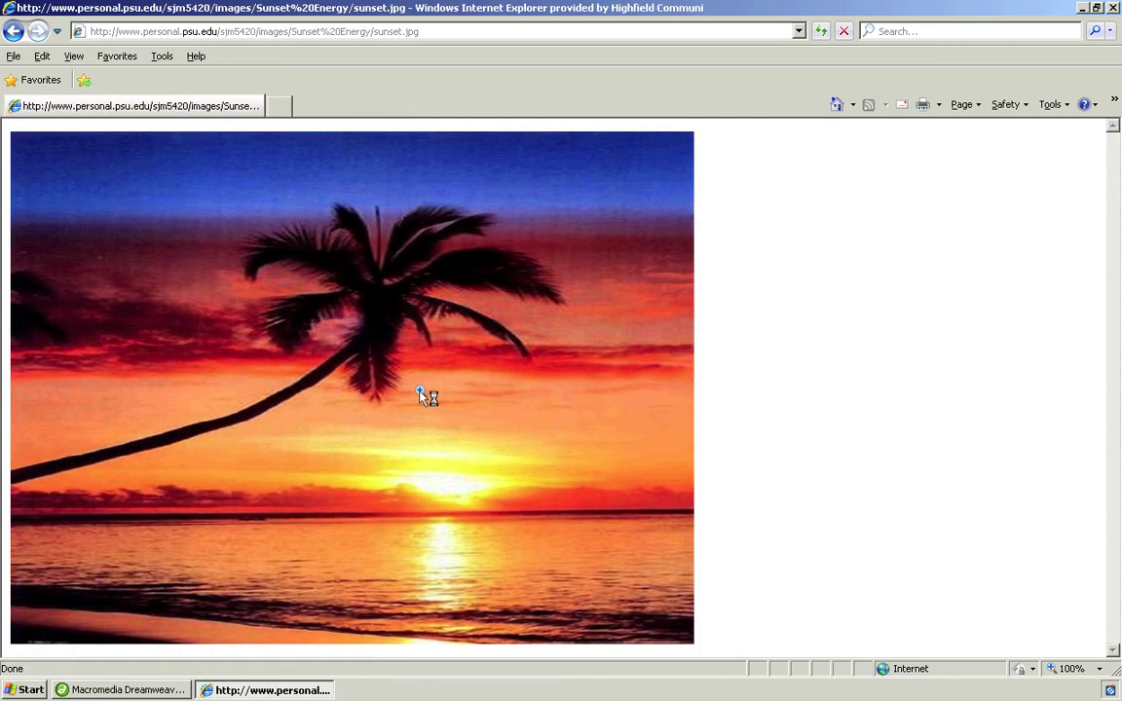
right_click(421, 393)
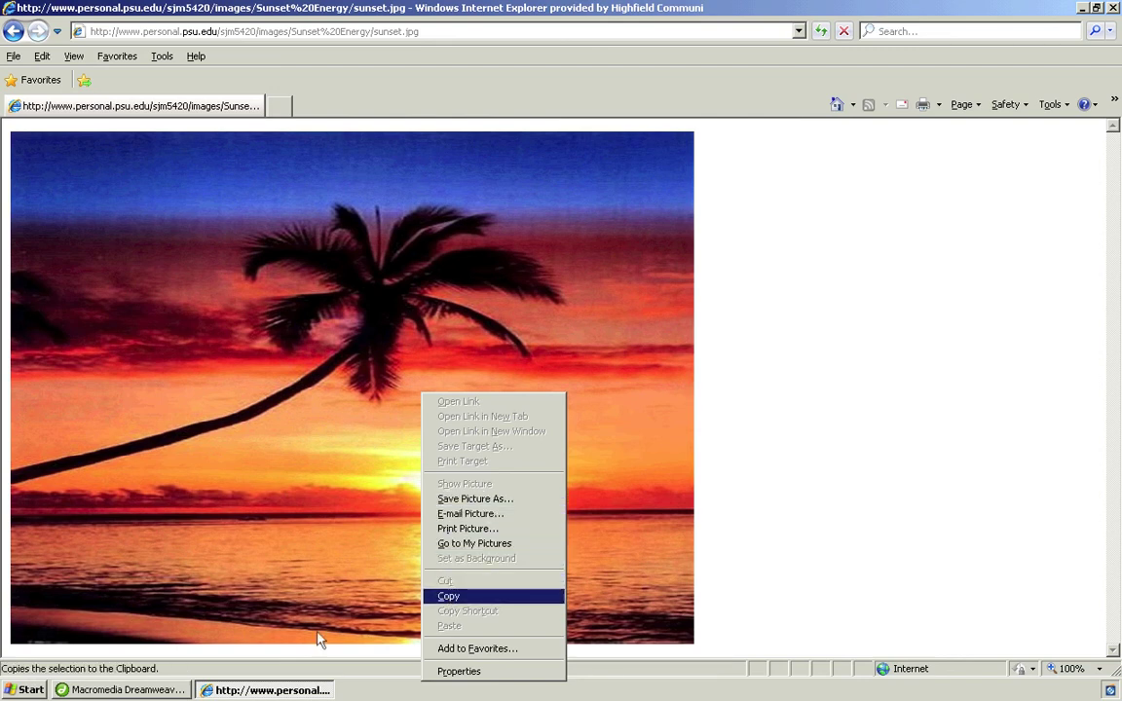
click(162, 691)
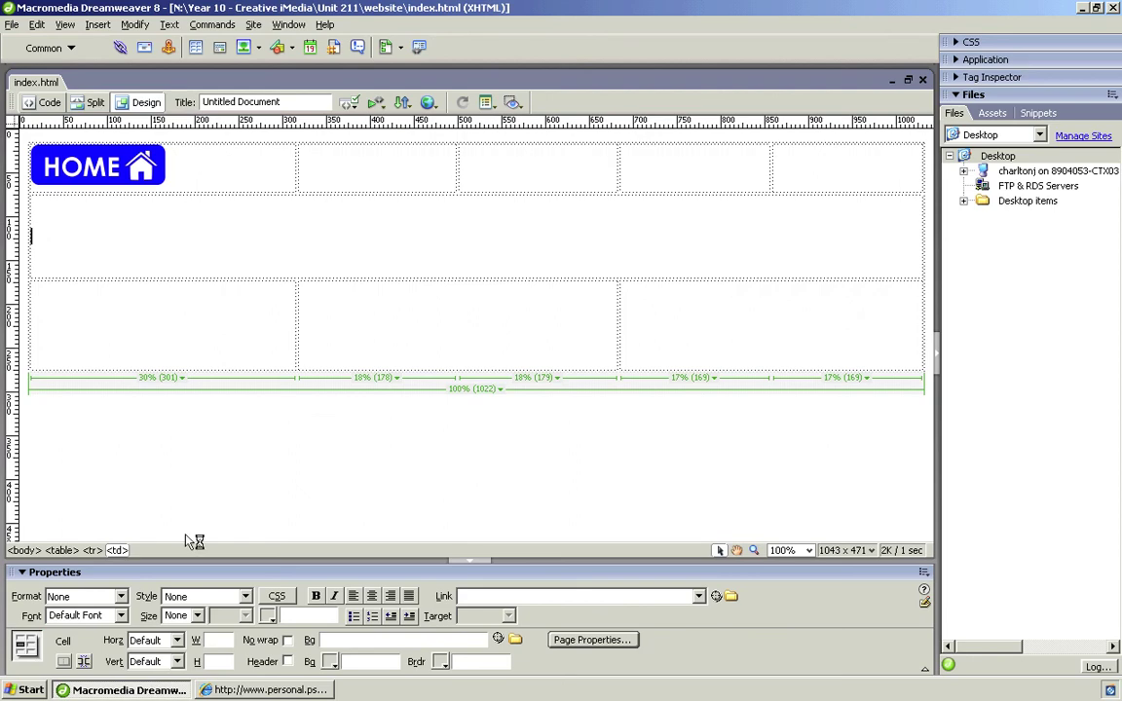
click(273, 690)
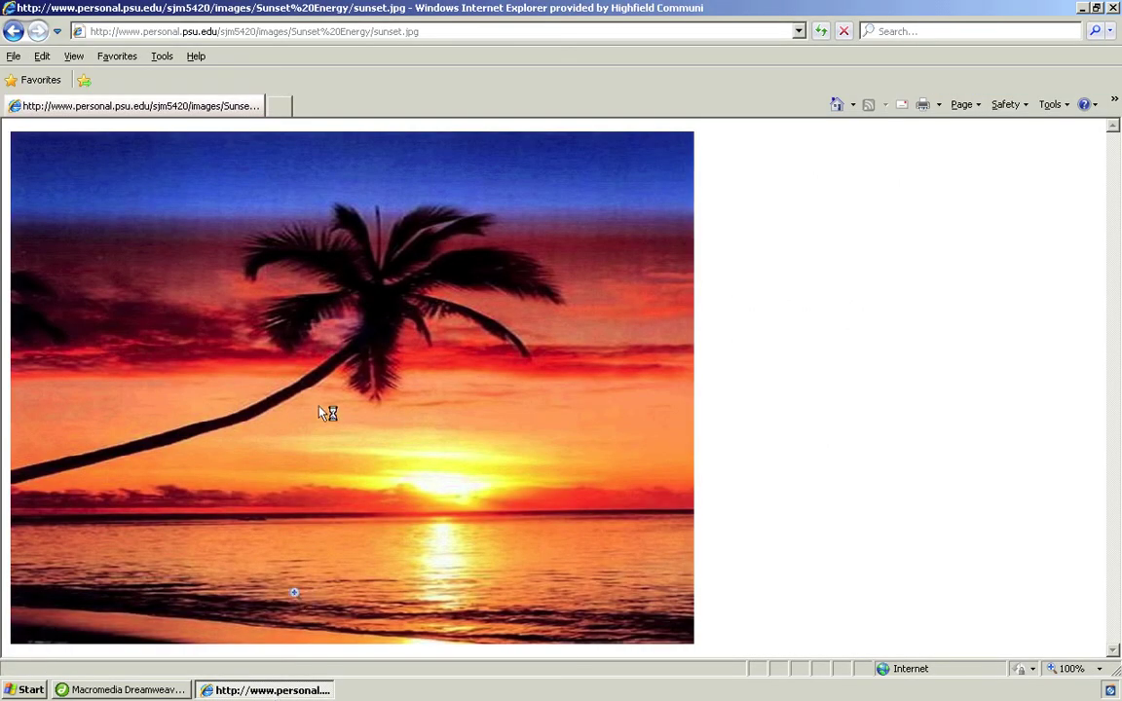
Save the sunset picture as JPEG "sunset" in Year 10 - Creative iMedia\Unit 211\website\images on the N: drive
right_click(319, 348)
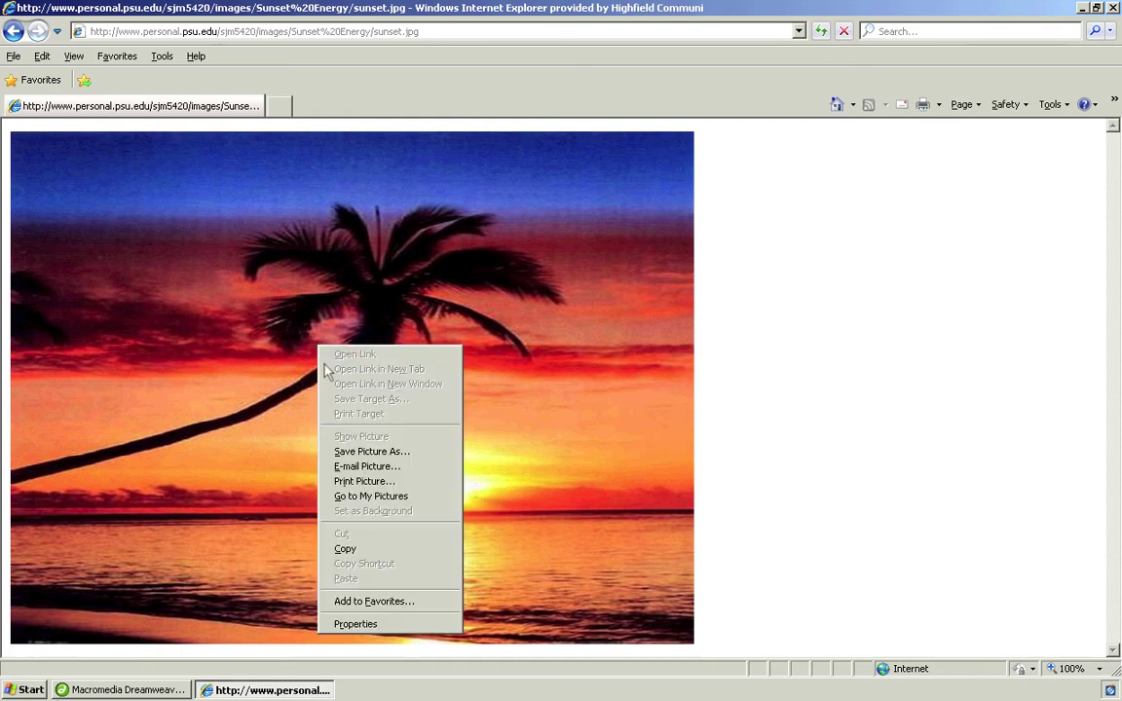
click(354, 453)
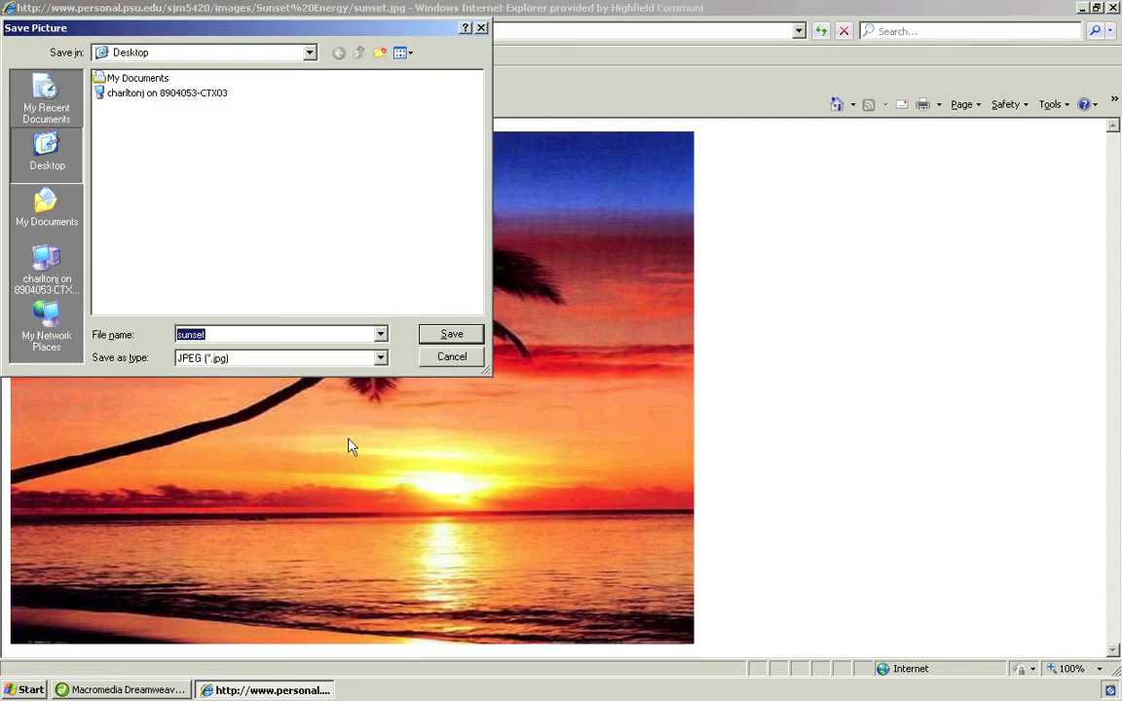
double_click(138, 94)
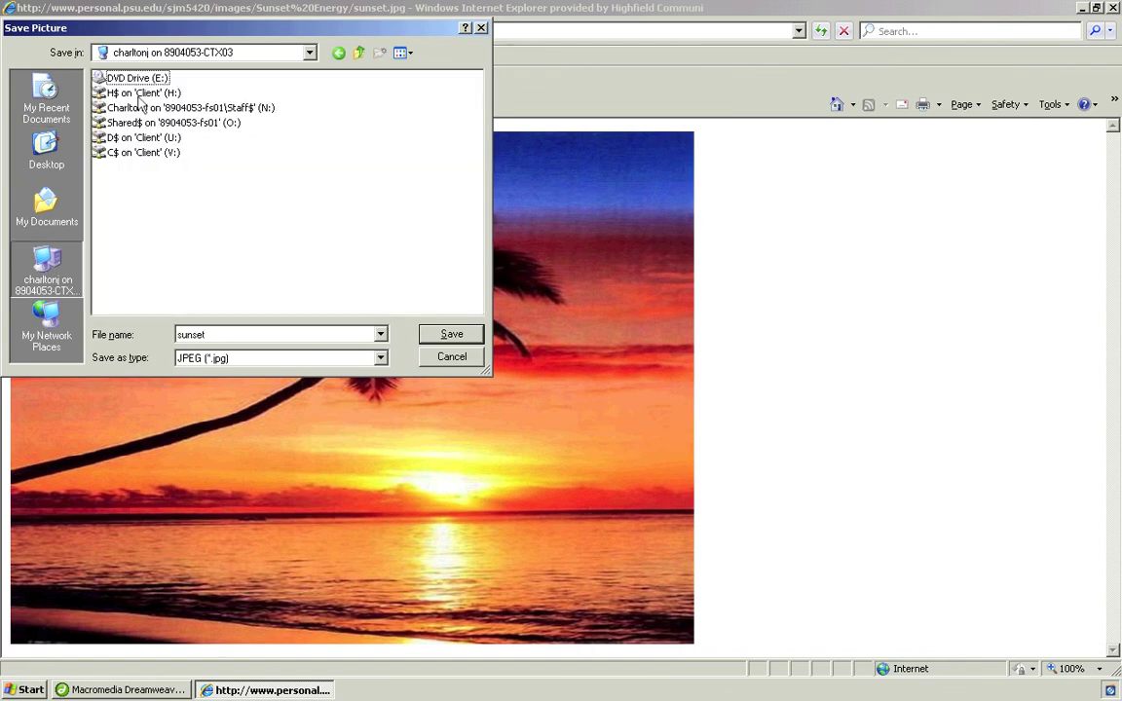
click(145, 94)
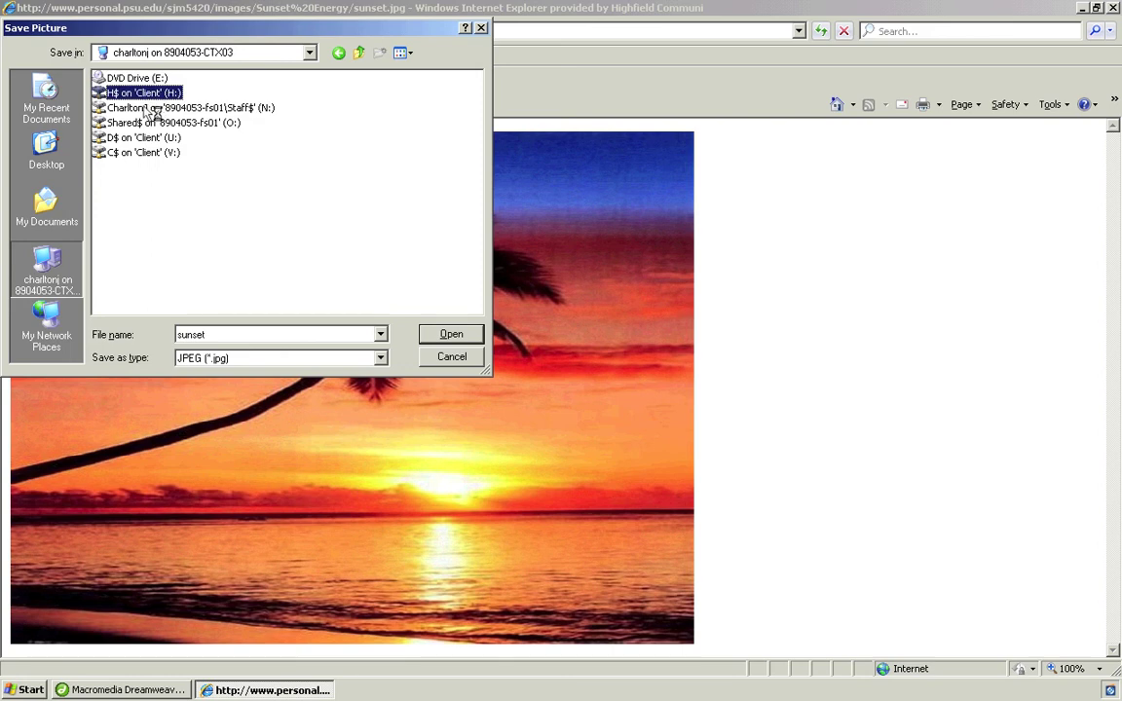
double_click(148, 109)
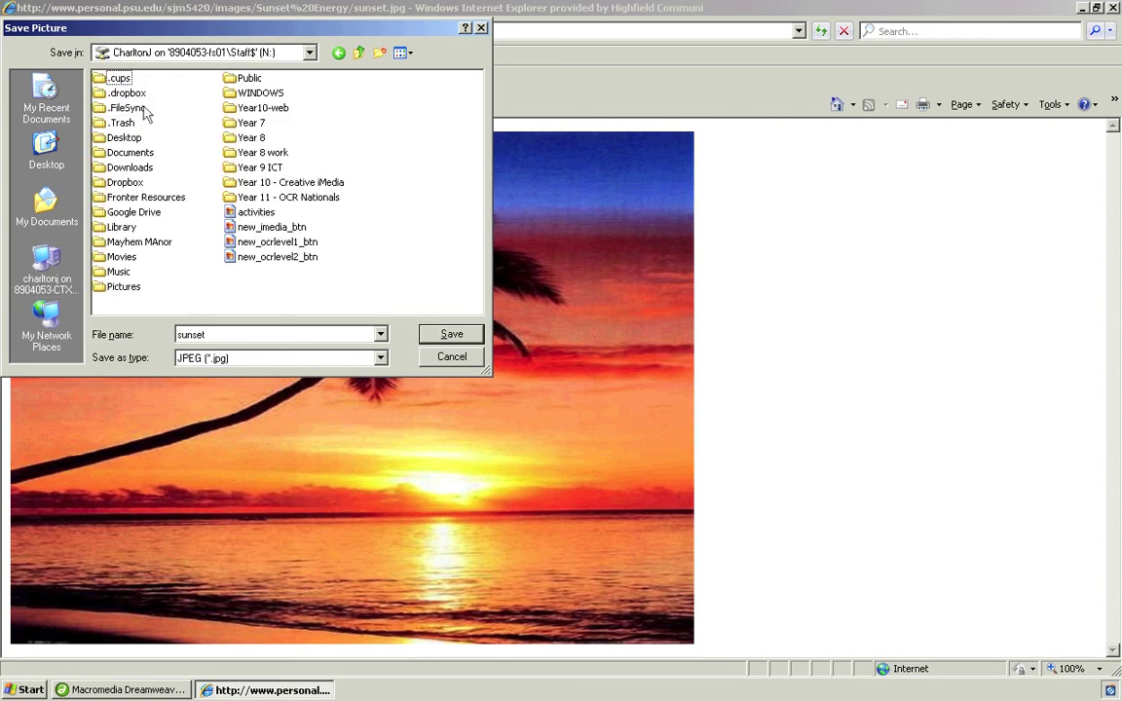
double_click(252, 183)
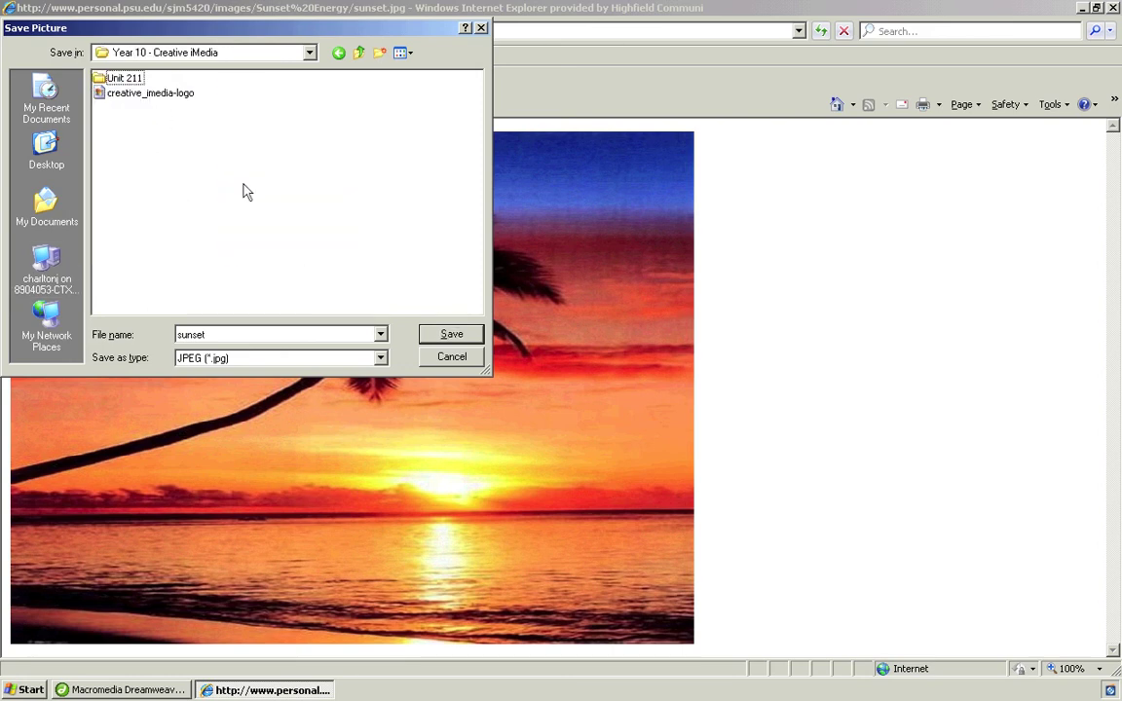
double_click(125, 80)
double_click(123, 80)
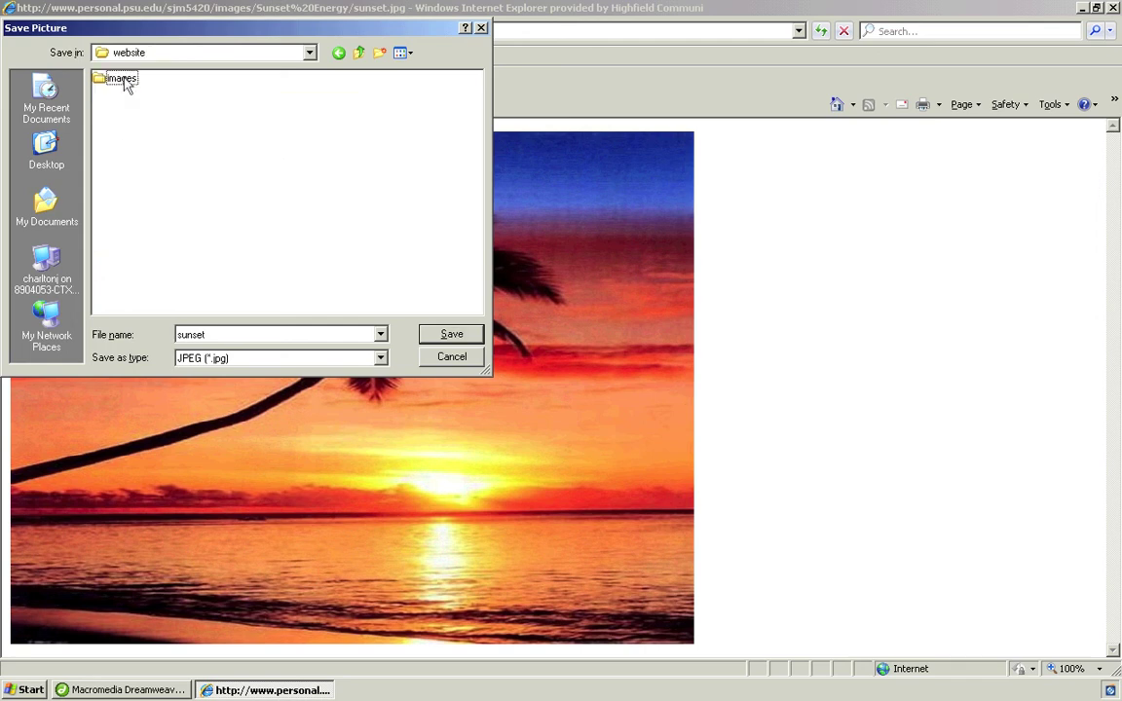
double_click(120, 81)
double_click(199, 336)
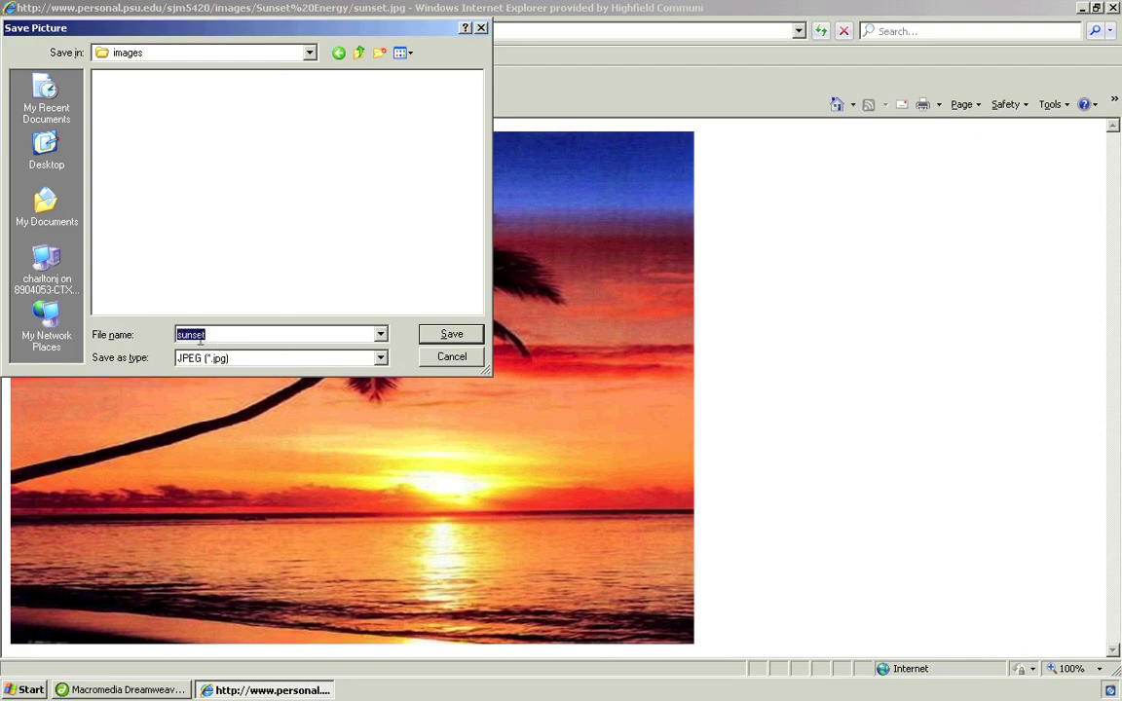
click(451, 337)
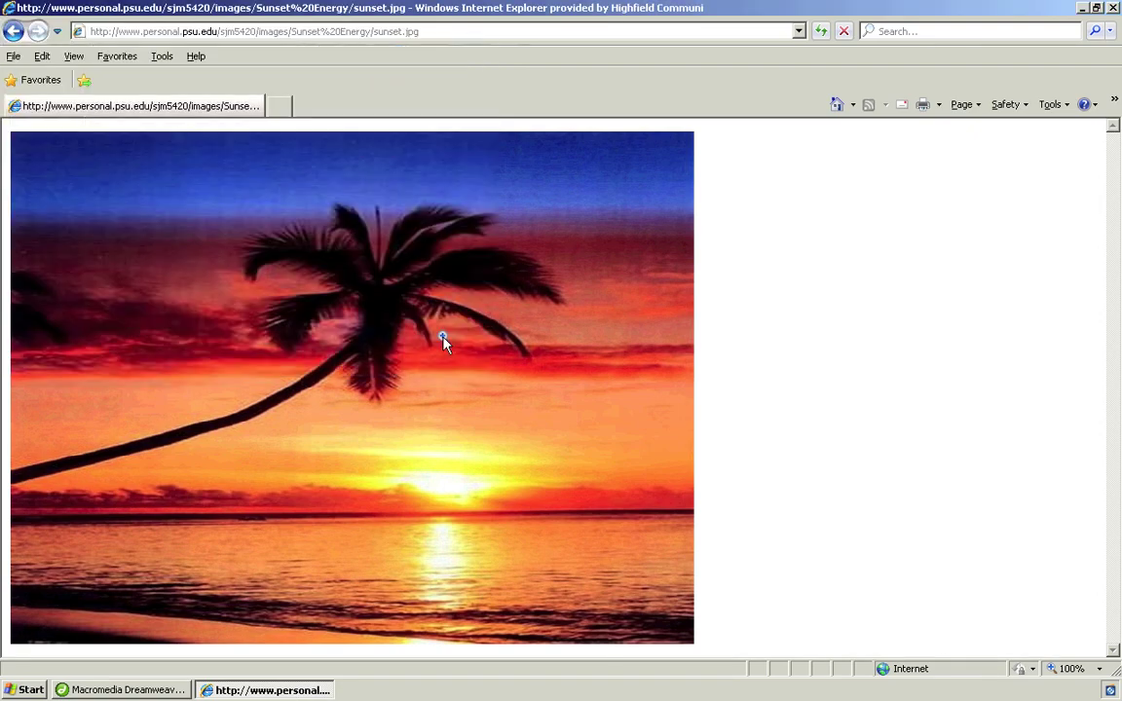
Switch to Dreamweaver and insert images/sunset.jpg into the middle row of the table, leaving the alternate text empty
click(156, 691)
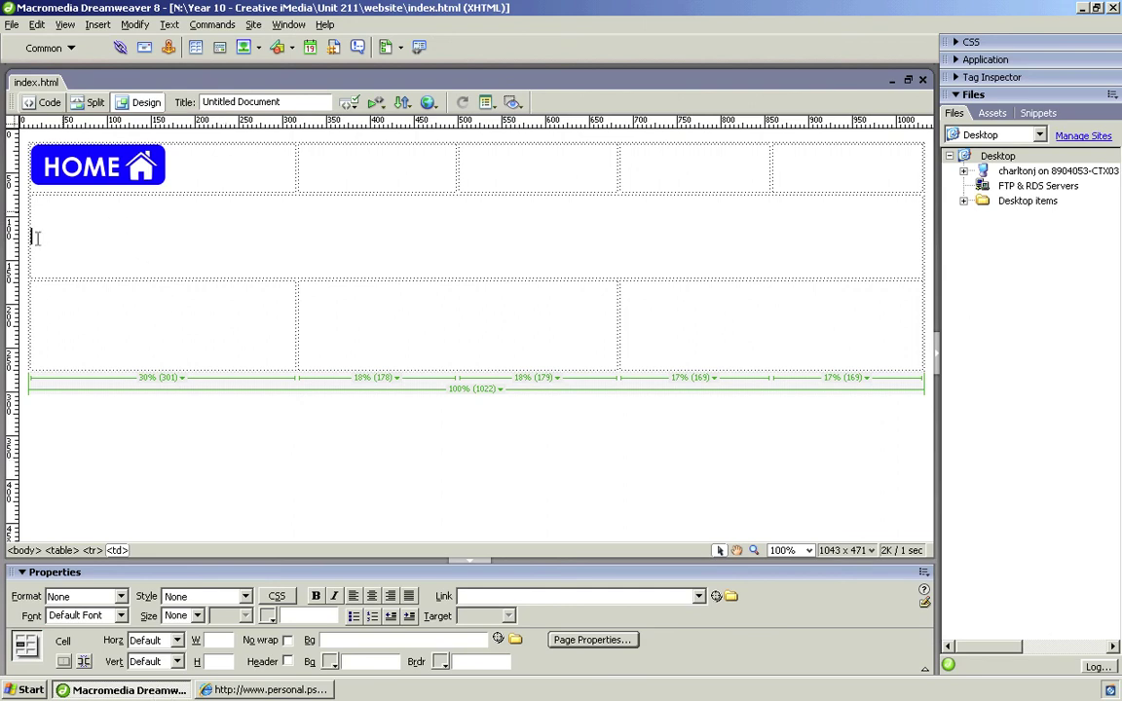
click(96, 25)
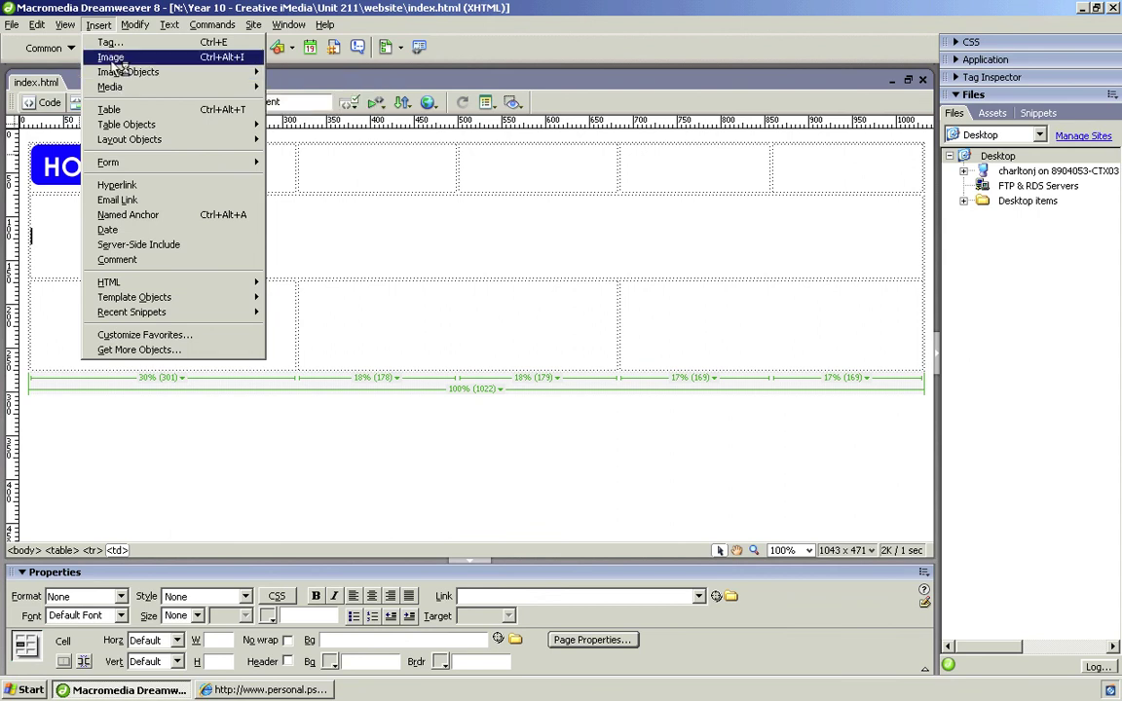
click(112, 57)
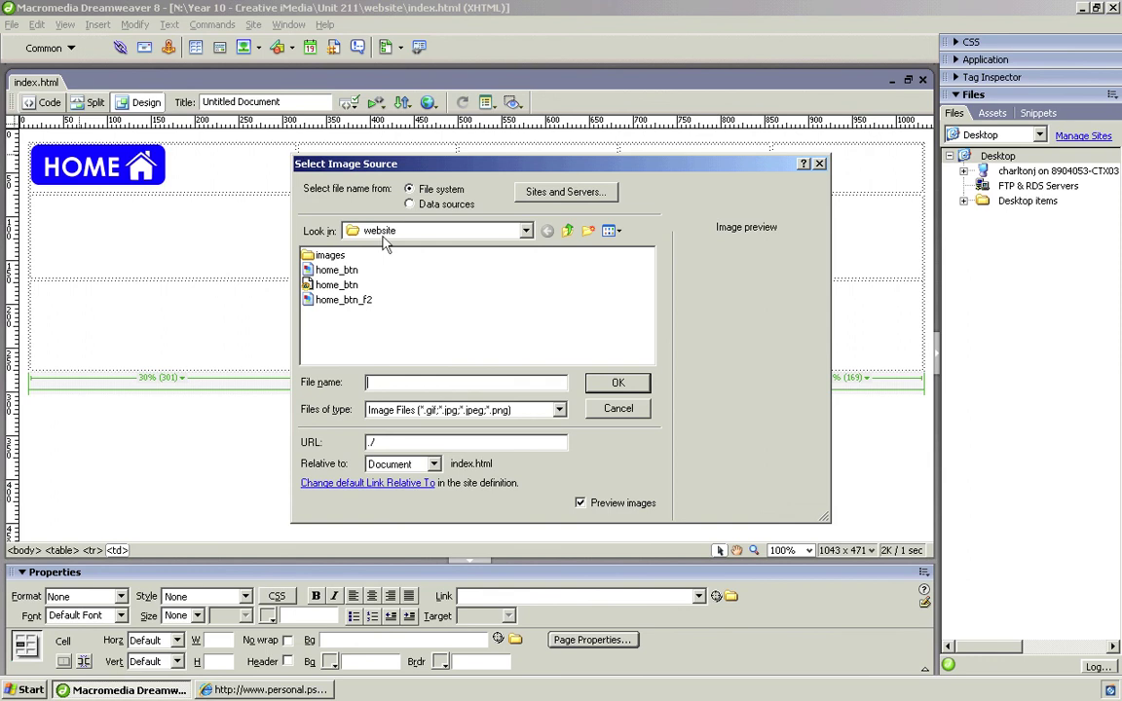
double_click(329, 255)
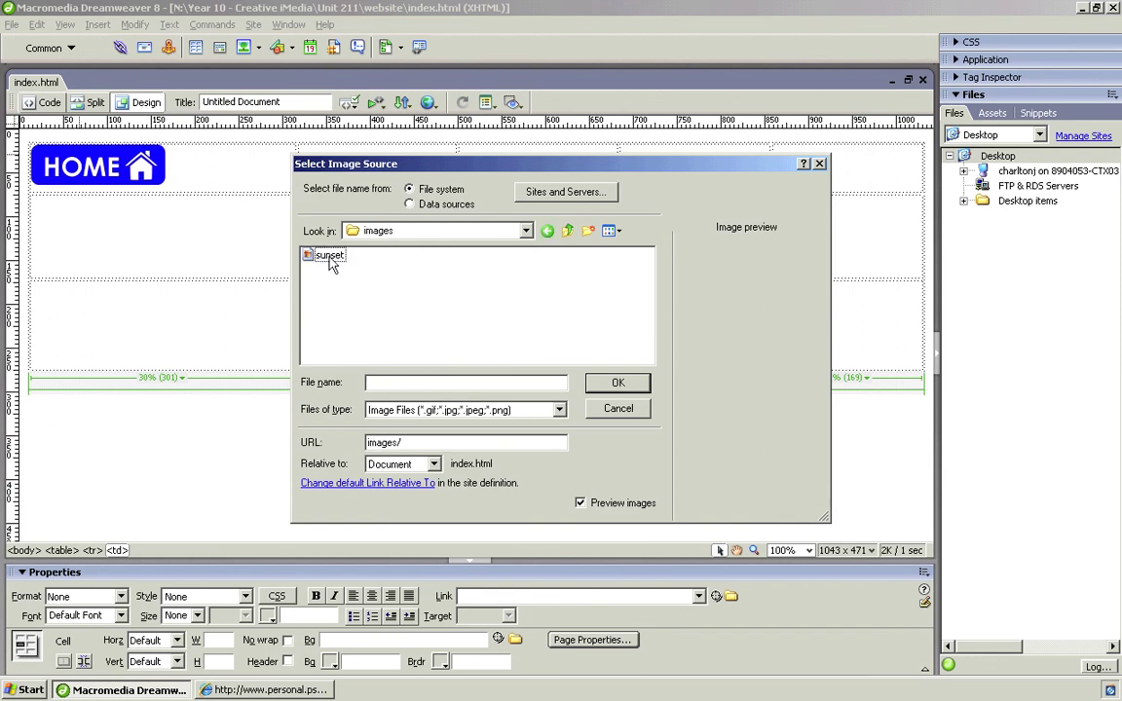
click(329, 256)
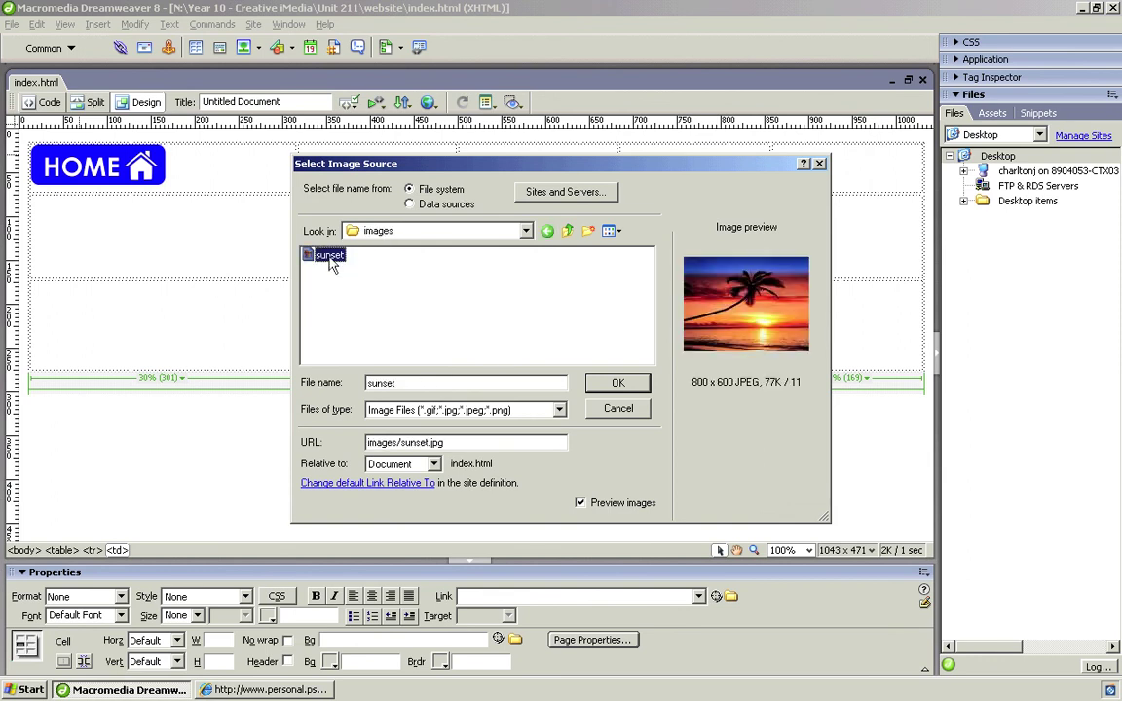
click(620, 384)
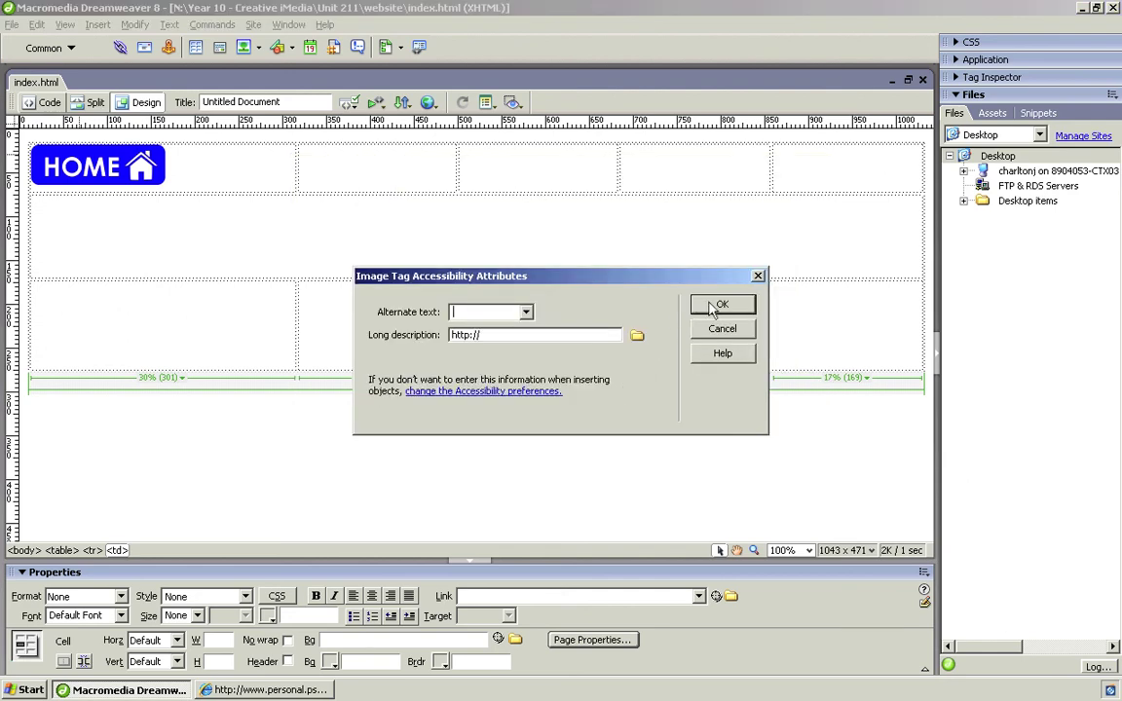
click(711, 305)
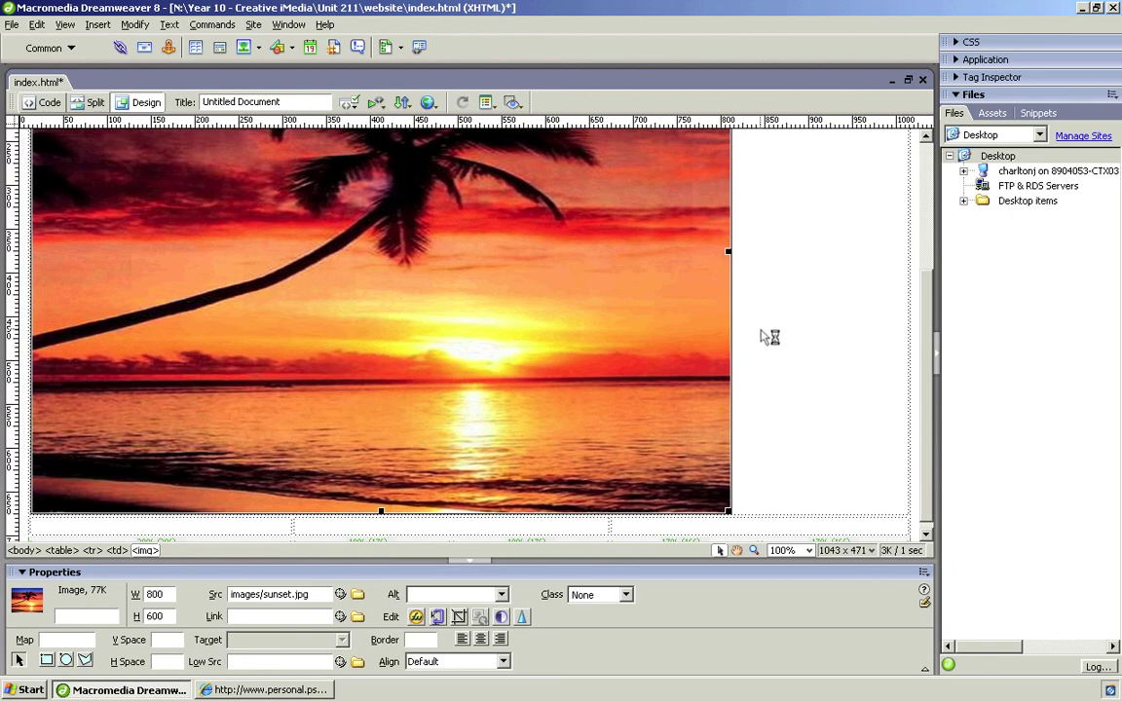
Shrink the sunset image by its corner to about 645 by 505 pixels
scroll(936, 314, up, 2)
drag(930, 244, 930, 156)
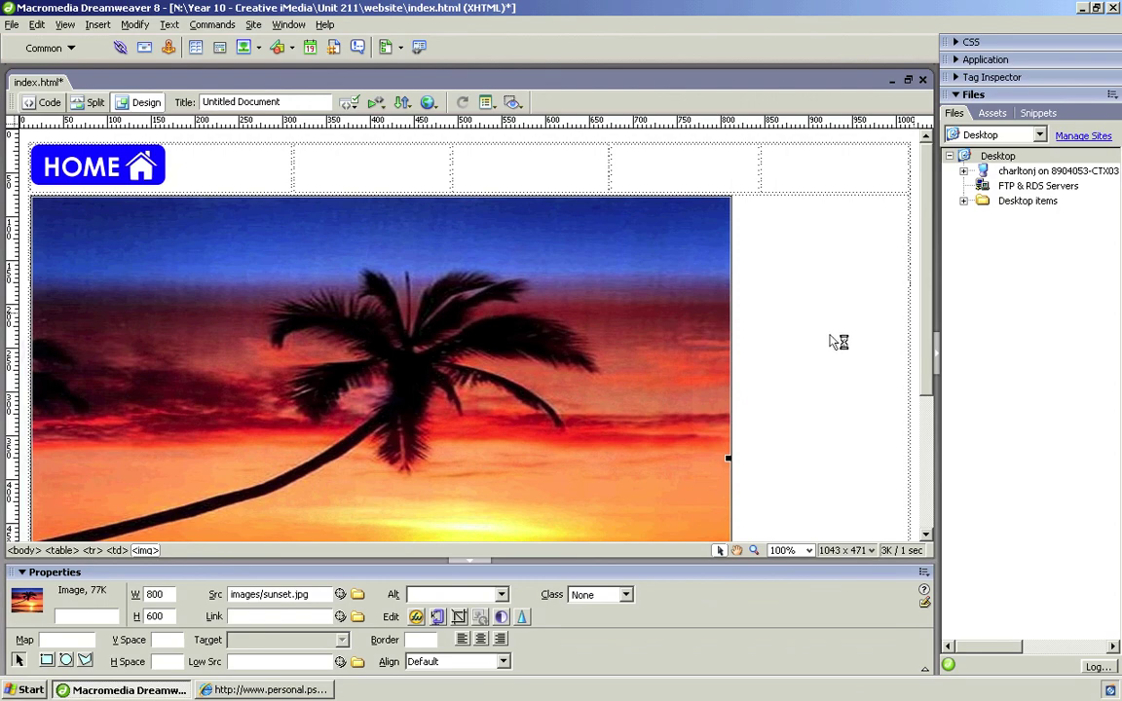
scroll(929, 322, down, 5)
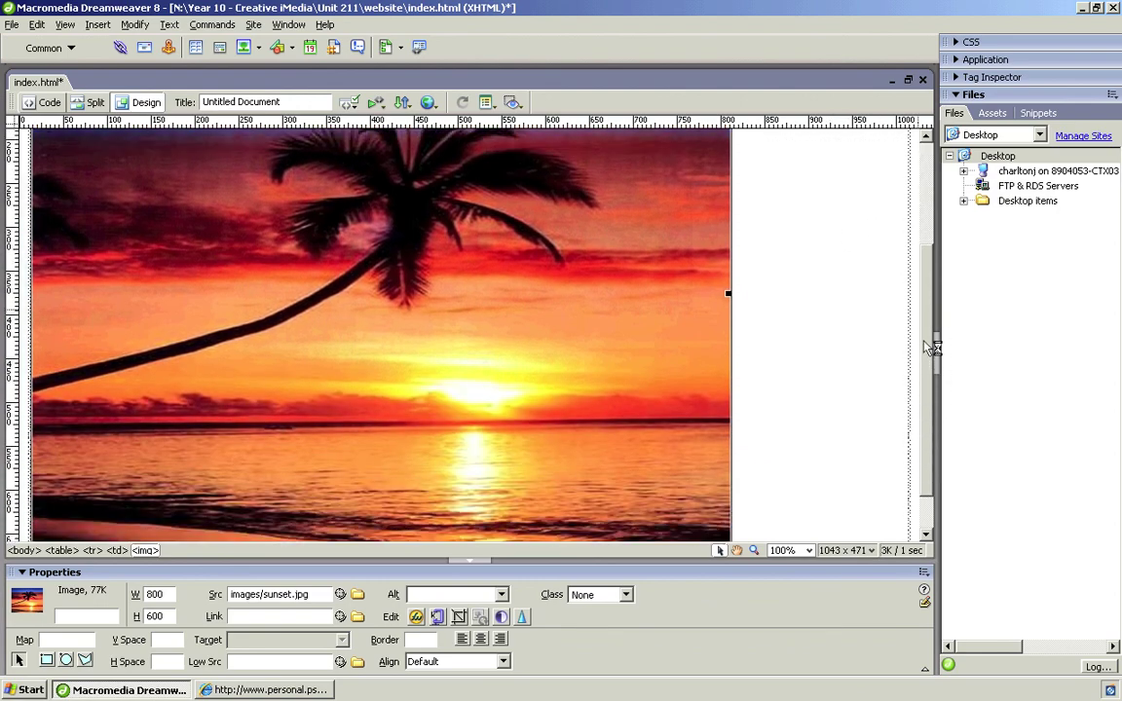
drag(930, 348, 923, 519)
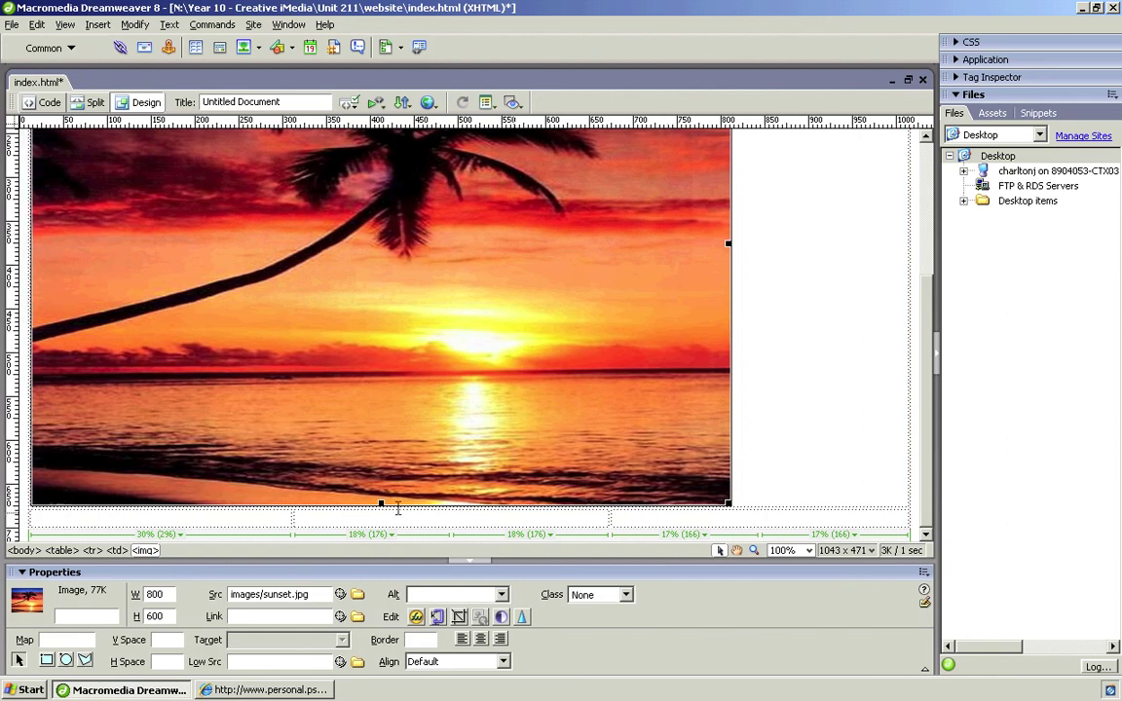
drag(727, 502, 594, 419)
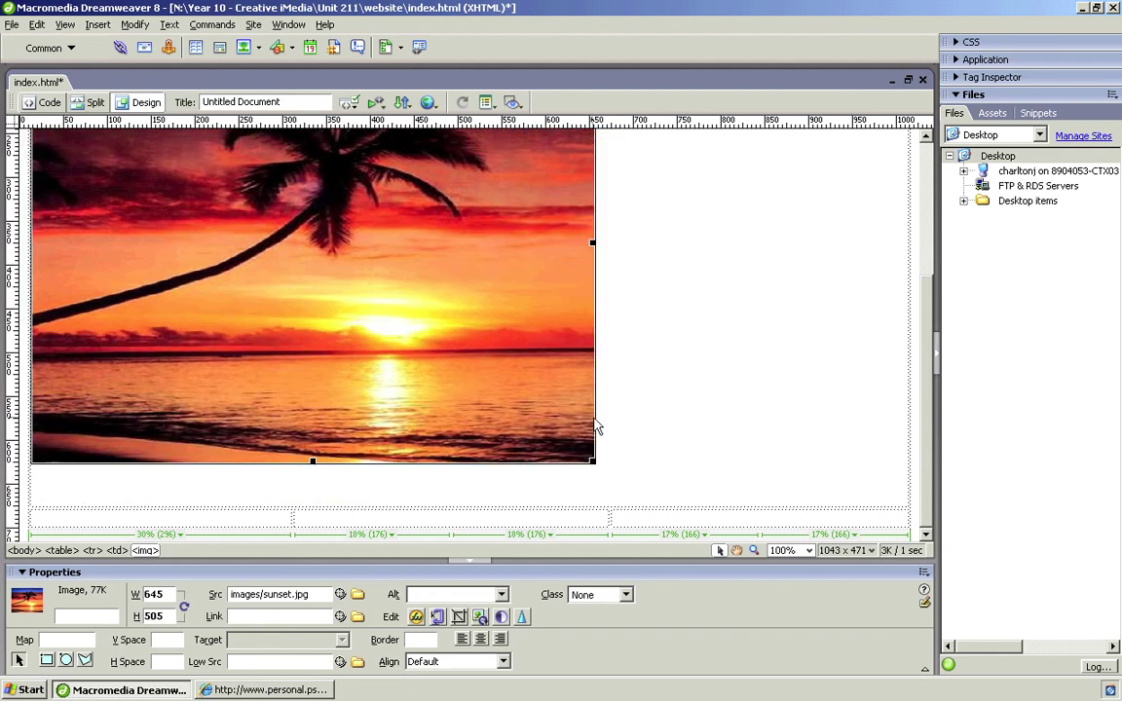
click(482, 516)
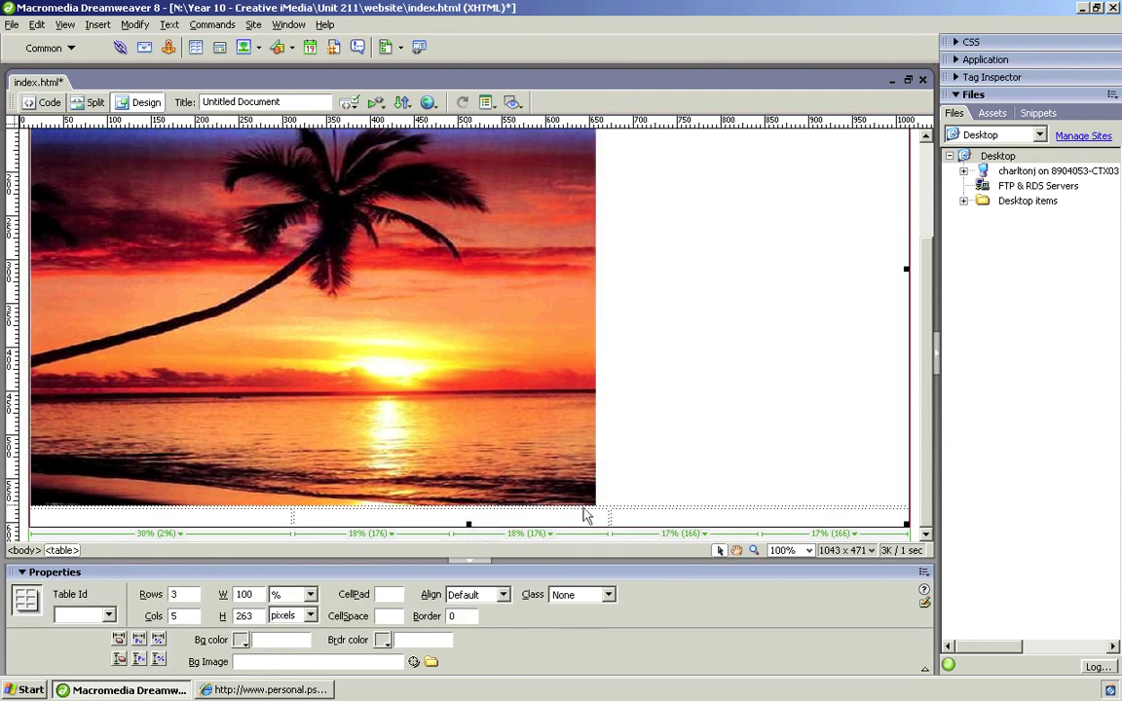
Merge the first two cells of the table's bottom row beneath the sunset image
click(328, 513)
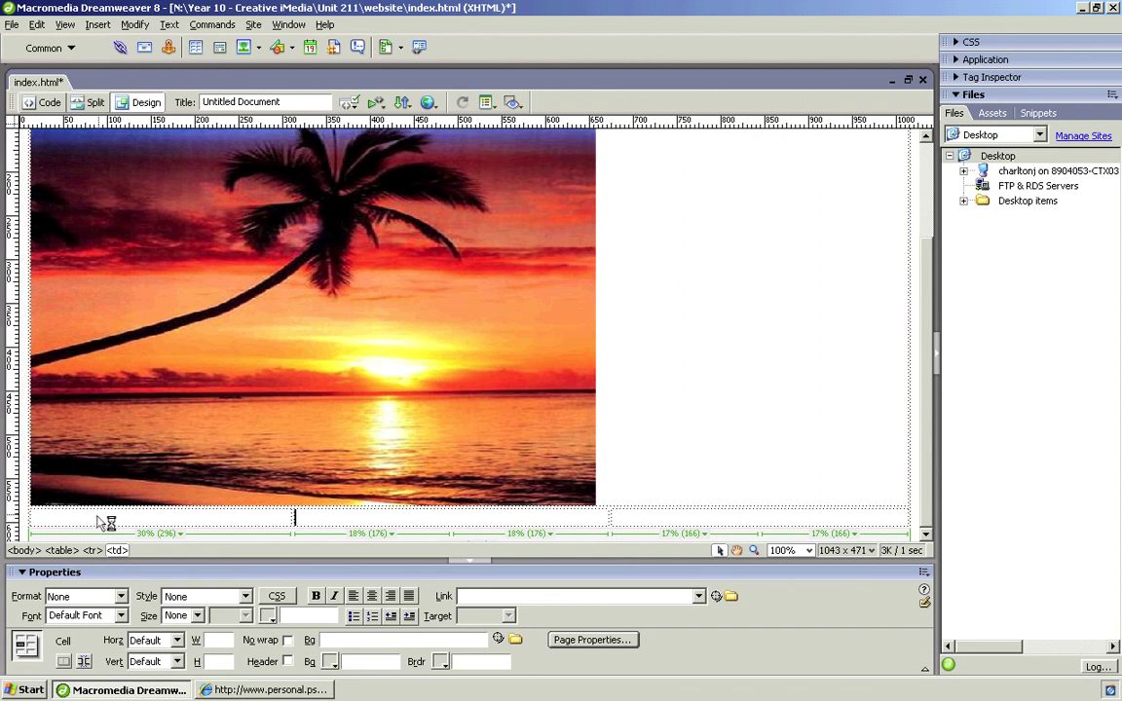
click(41, 523)
drag(41, 523, 373, 523)
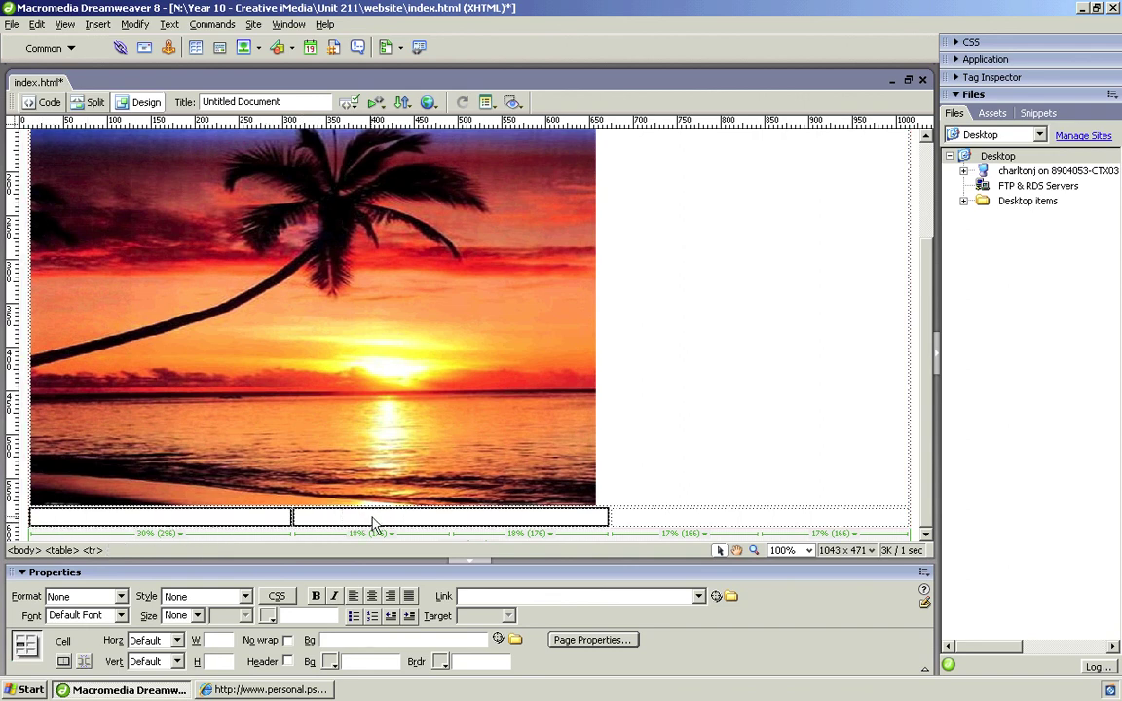
right_click(372, 523)
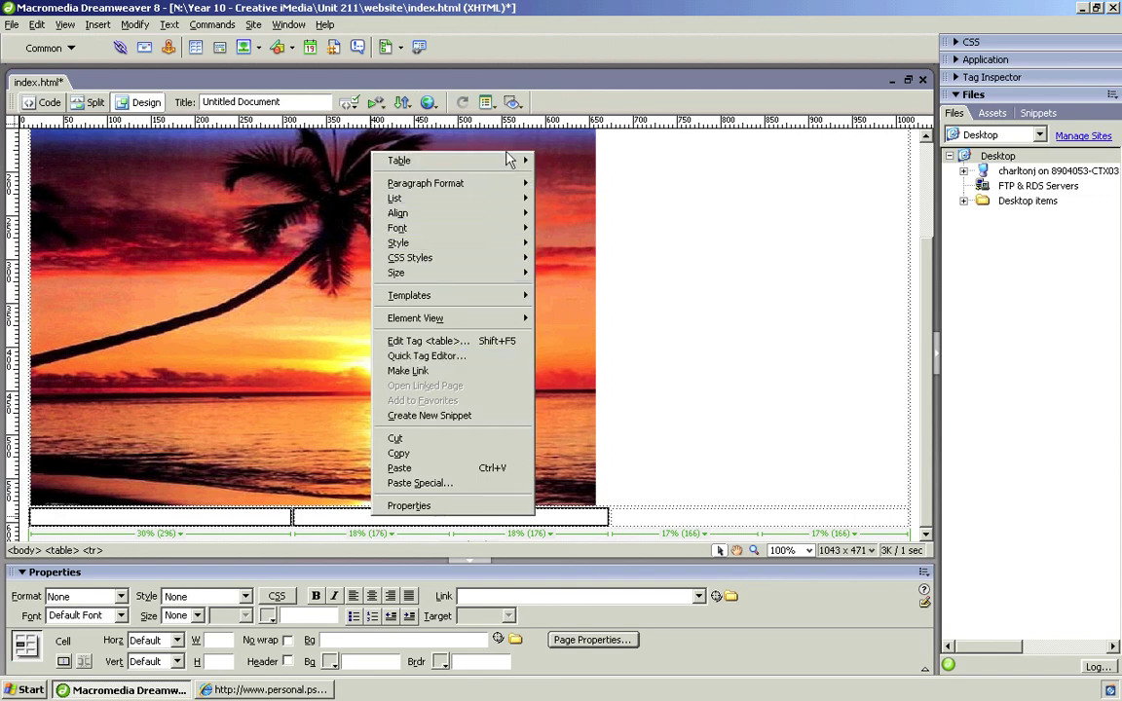
mouse_move(510, 161)
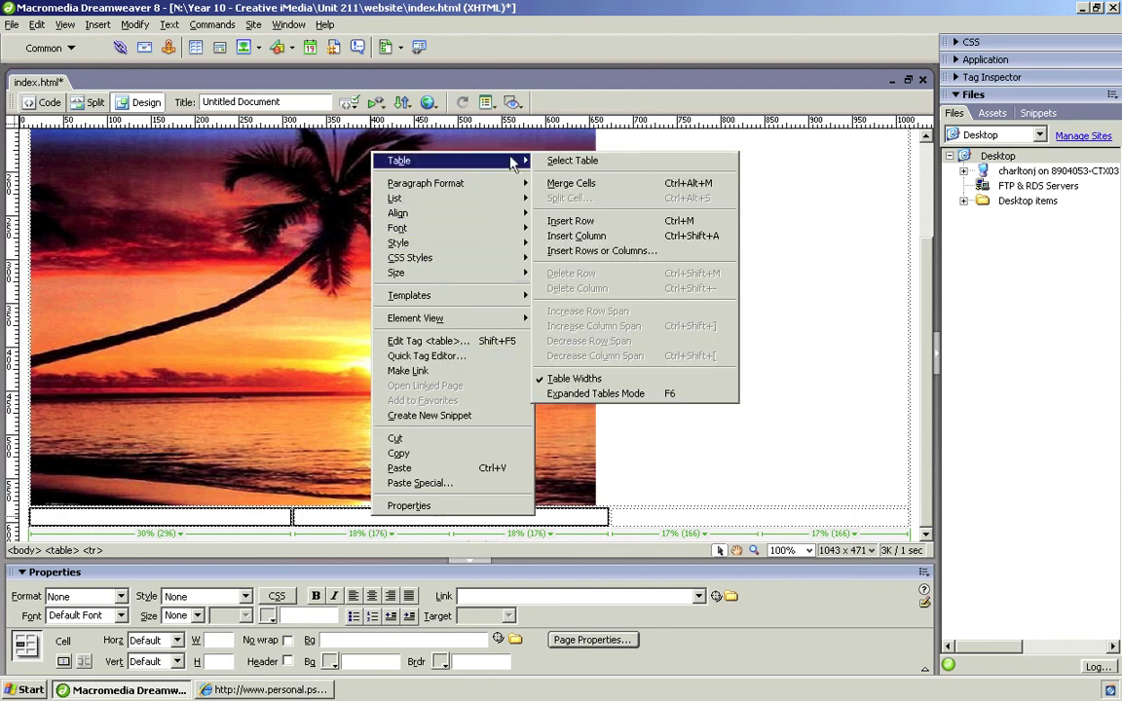
click(573, 185)
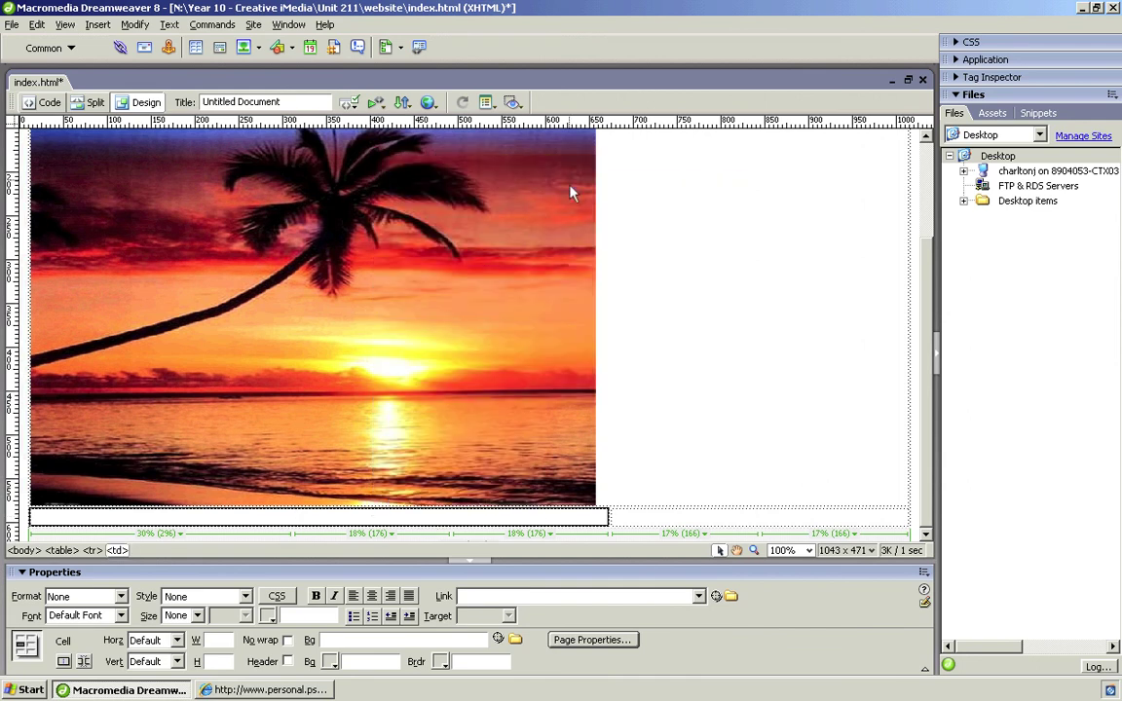
Enter the caption "This is a nice sunset captured off the coast of Spain." in the merged cell below the image
click(234, 521)
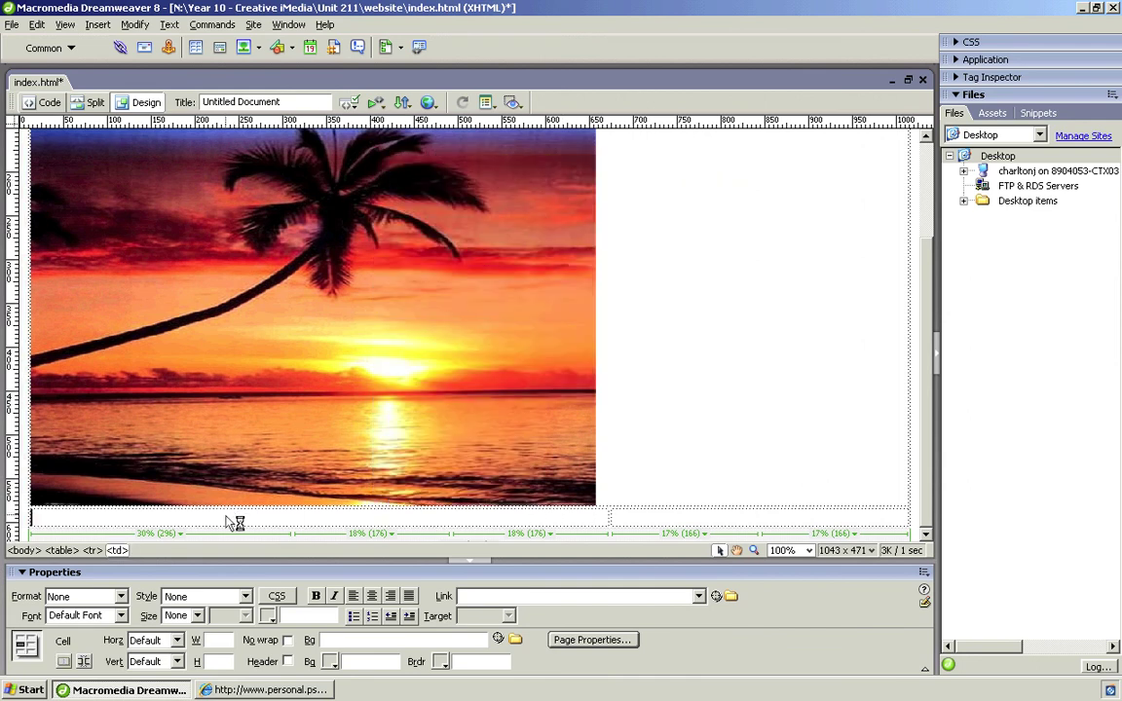
text(This is a)
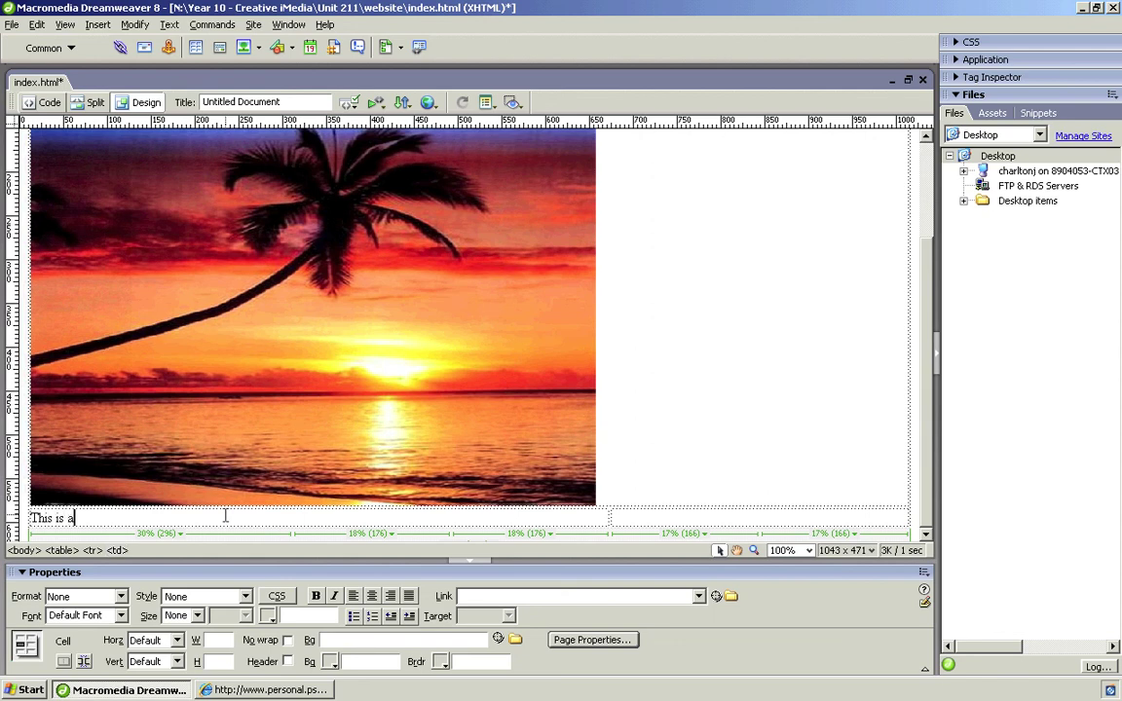
text( nice sunset captured)
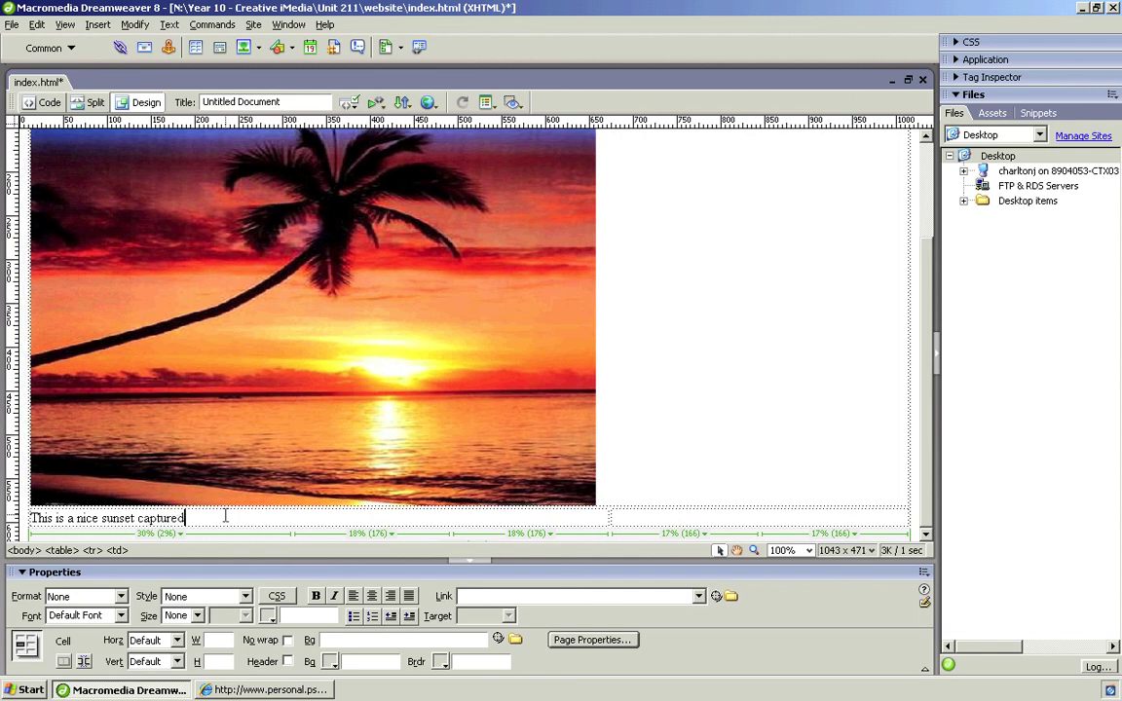
text( off the boast of Spain)
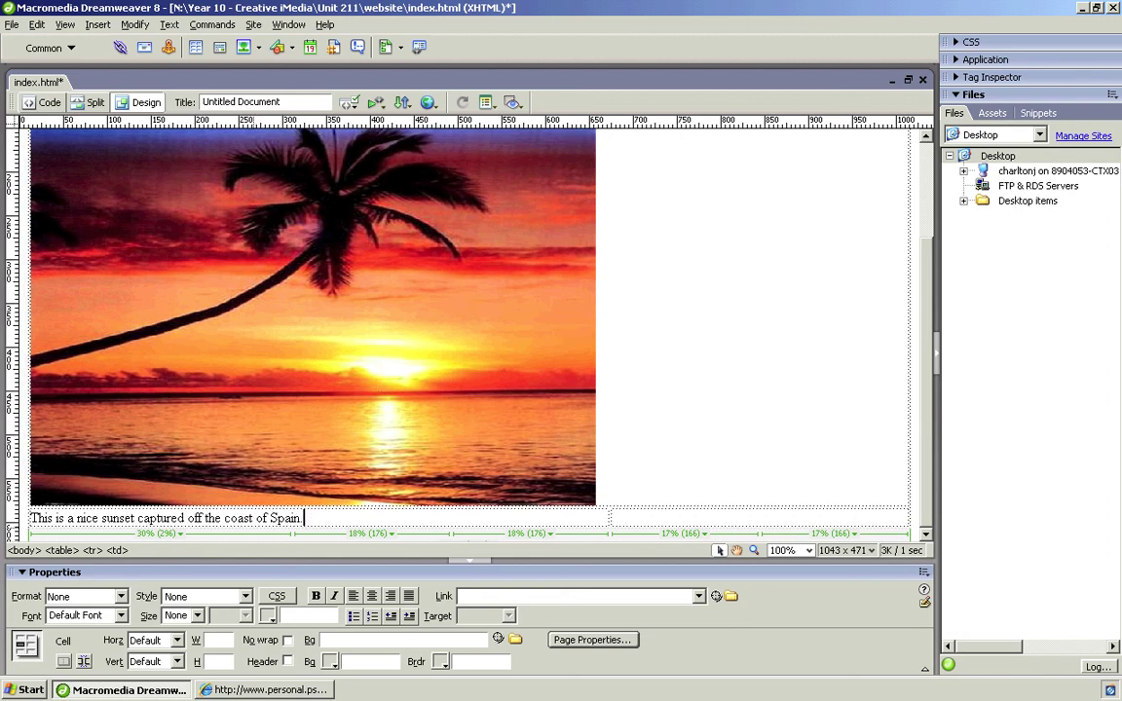
Save index.html and preview the page in IExplore 8.0
click(12, 25)
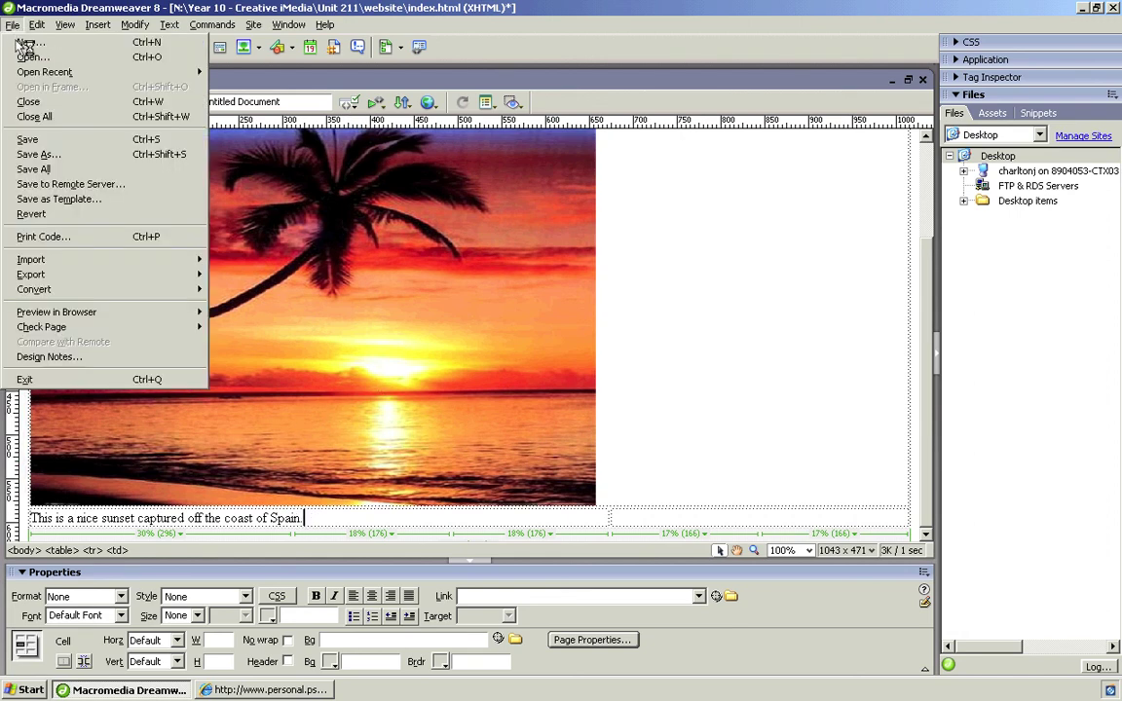
click(29, 142)
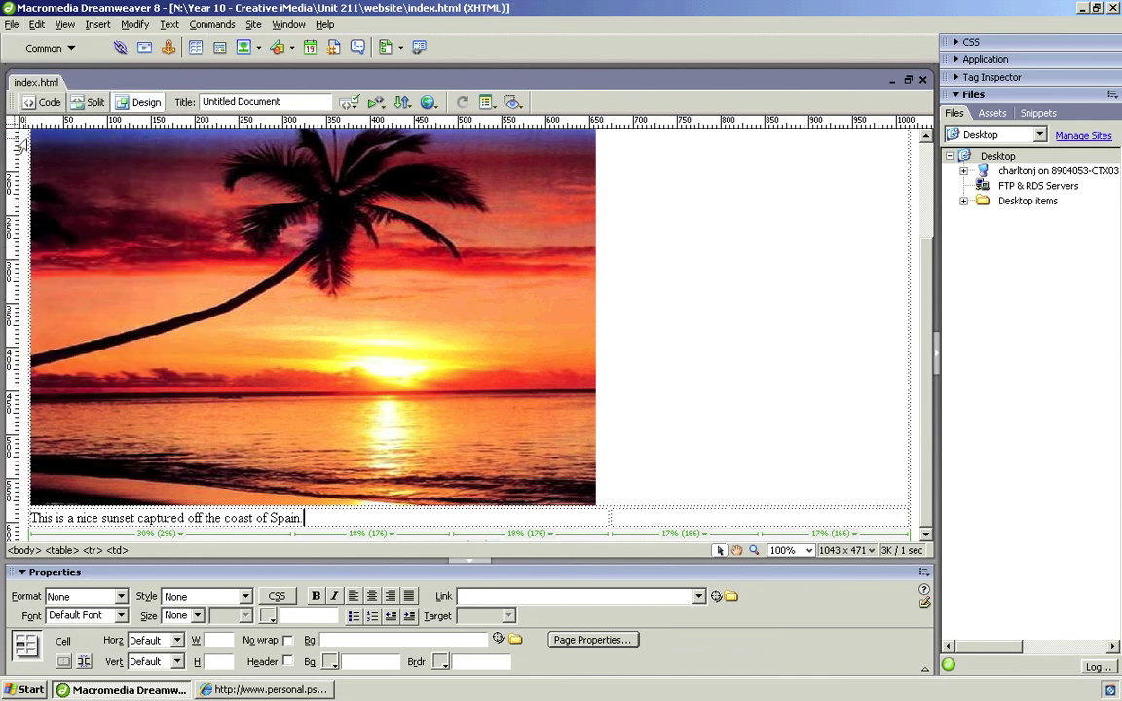
click(12, 25)
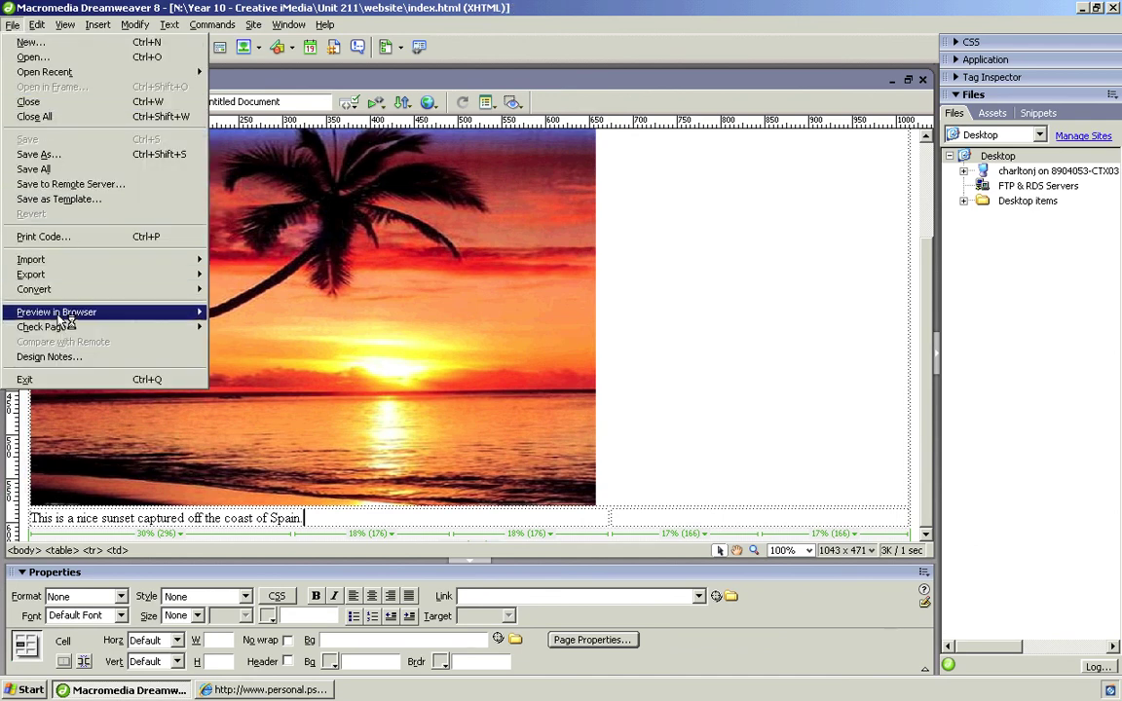
mouse_move(113, 319)
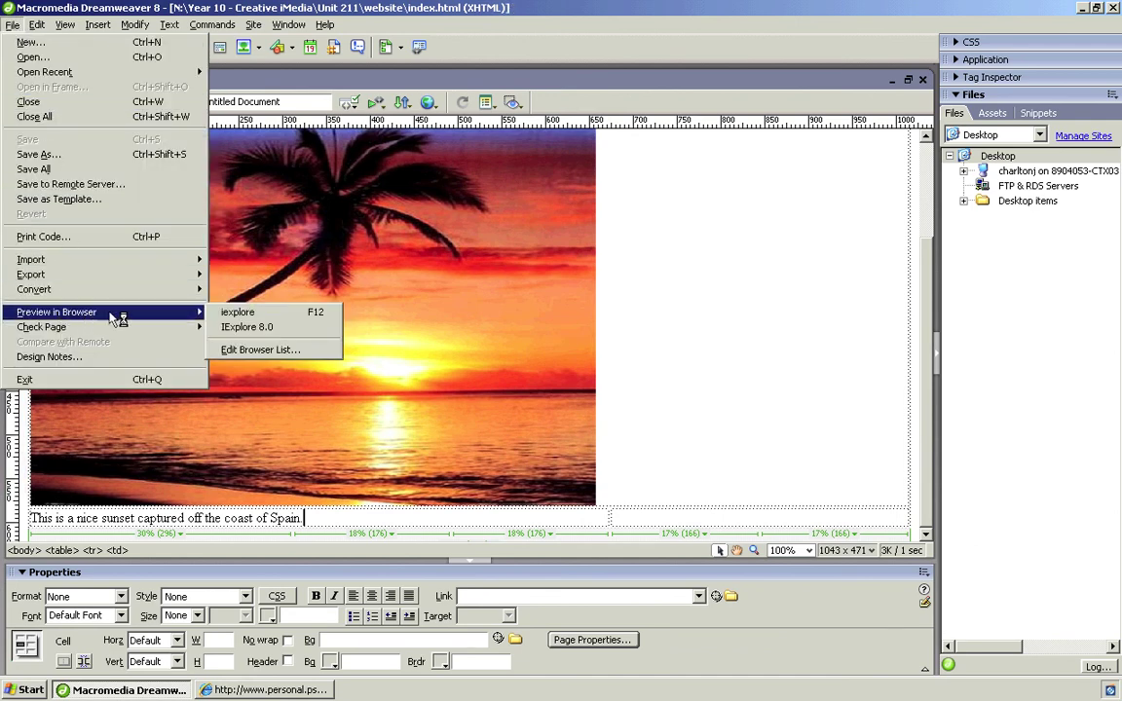
click(250, 334)
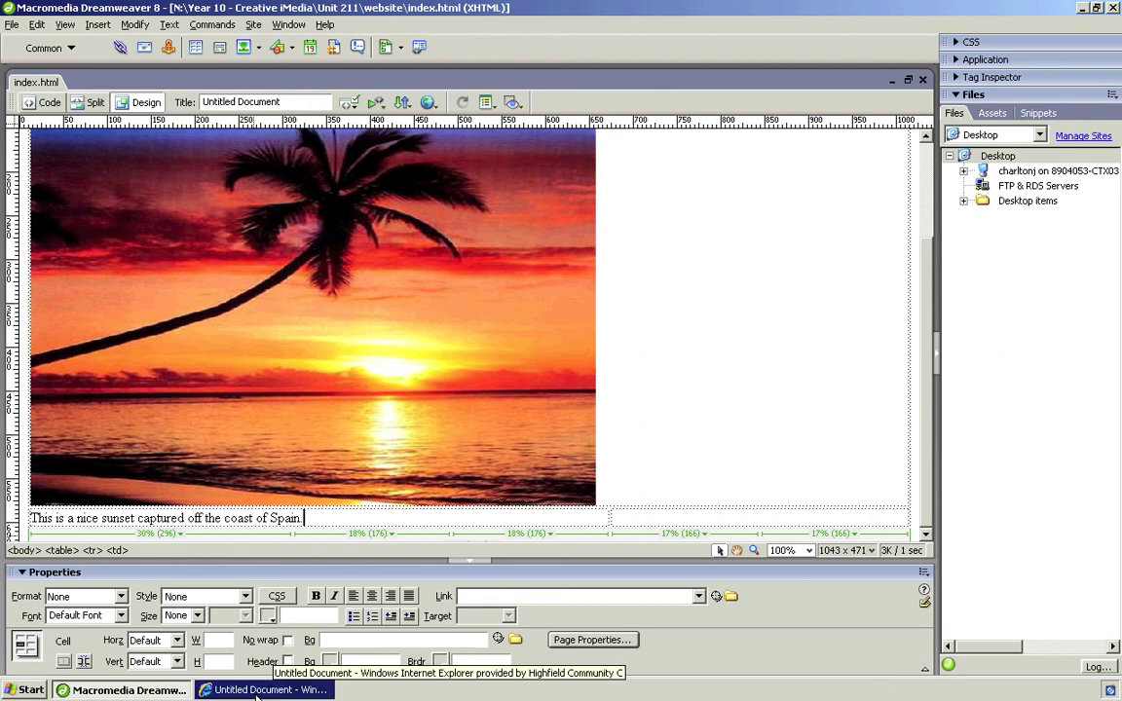
Check the home page preview in Internet Explorer, close its tab and return to Dreamweaver
click(263, 691)
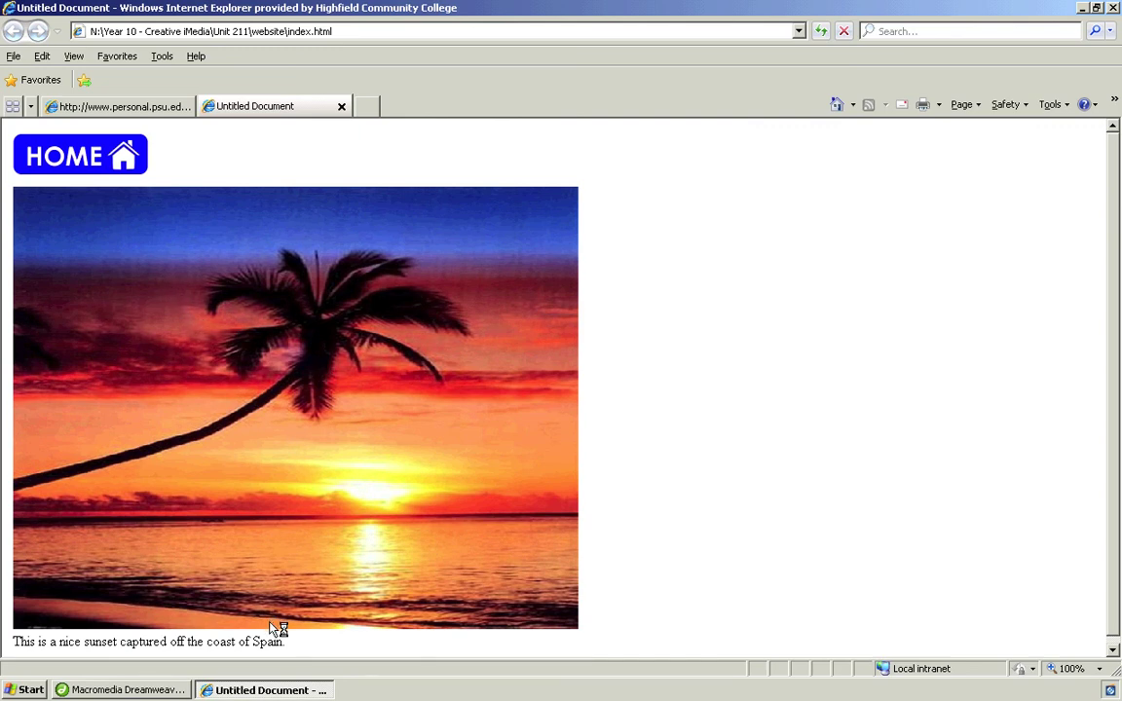
click(341, 106)
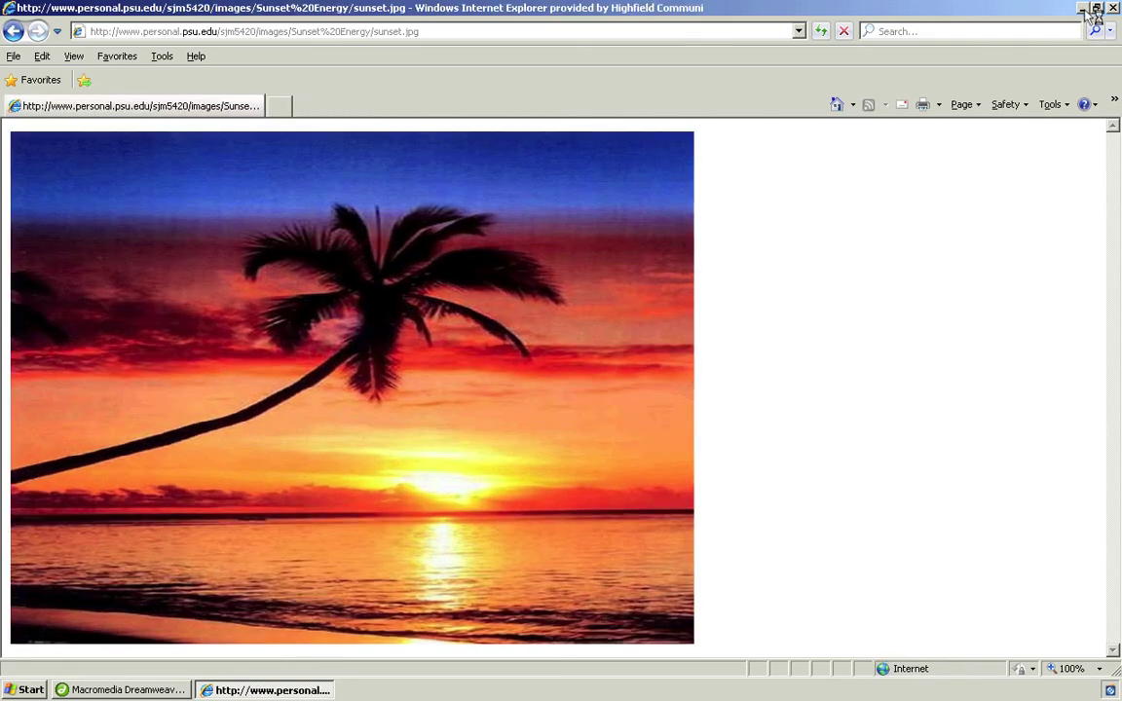
click(1083, 8)
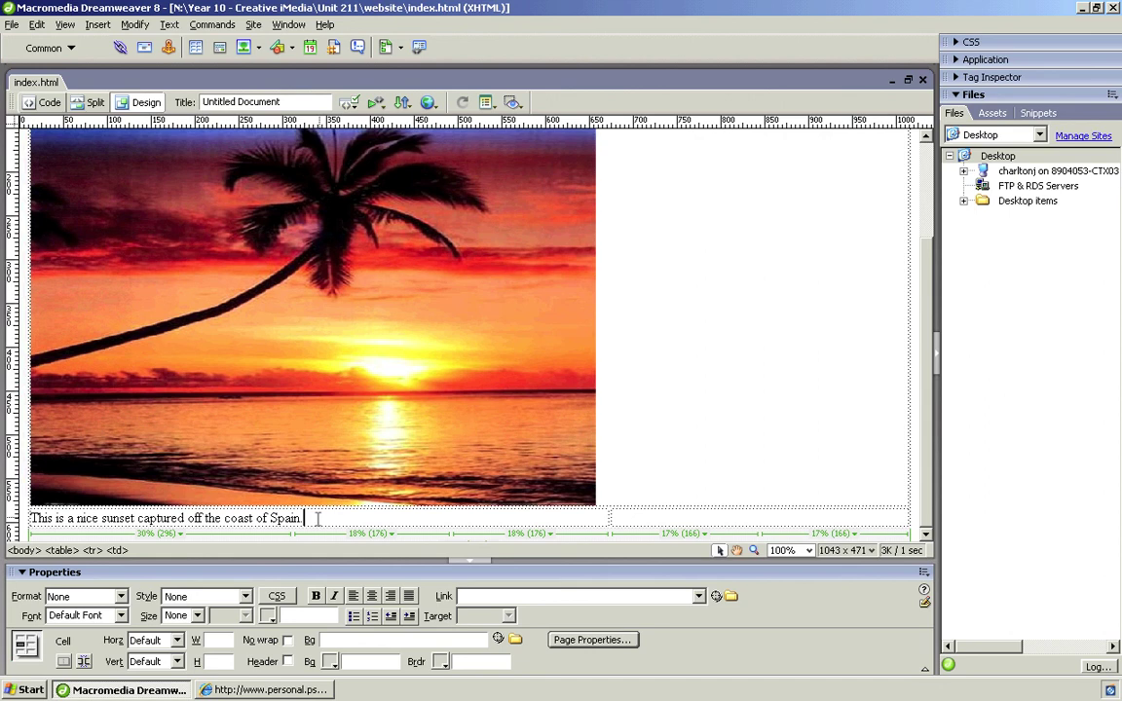
Format the sunset caption in Verdana, Arial, Helvetica, sans-serif at 24 pixels
drag(311, 521, 27, 521)
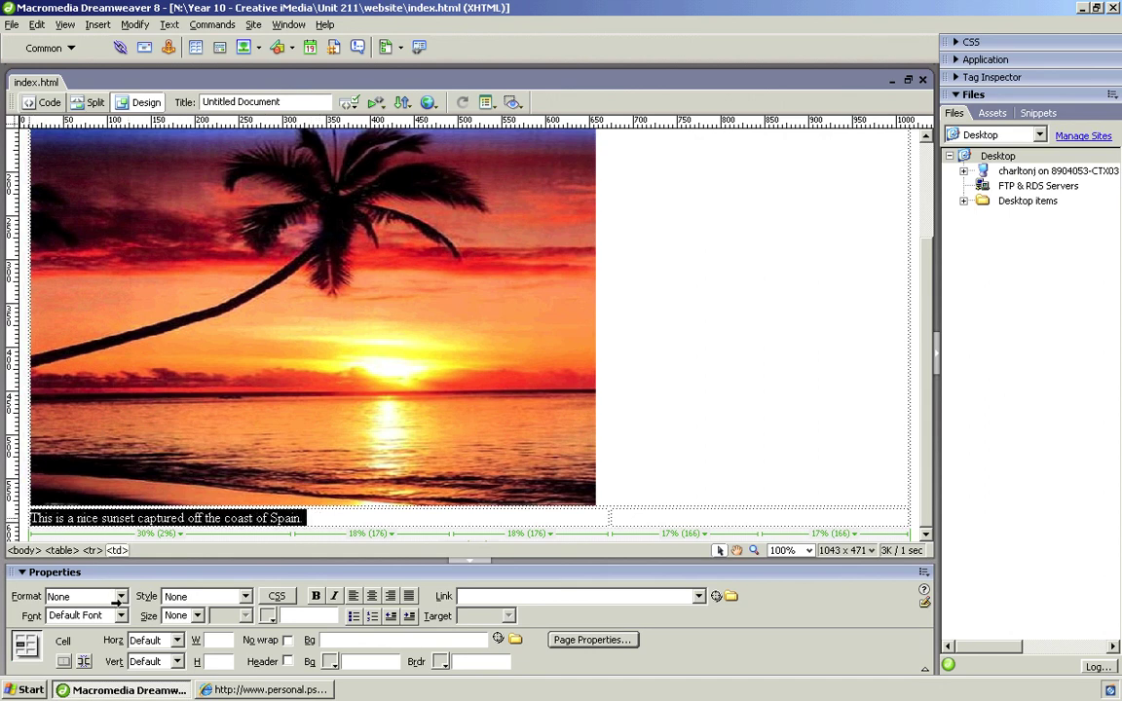
click(119, 616)
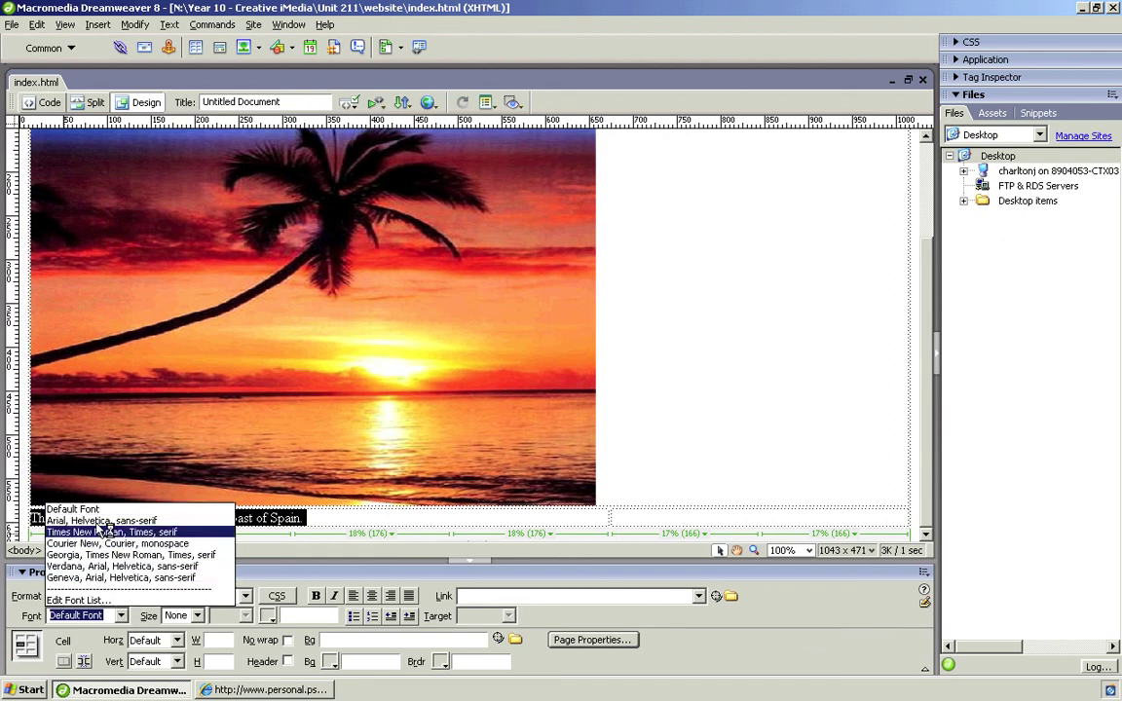
click(90, 570)
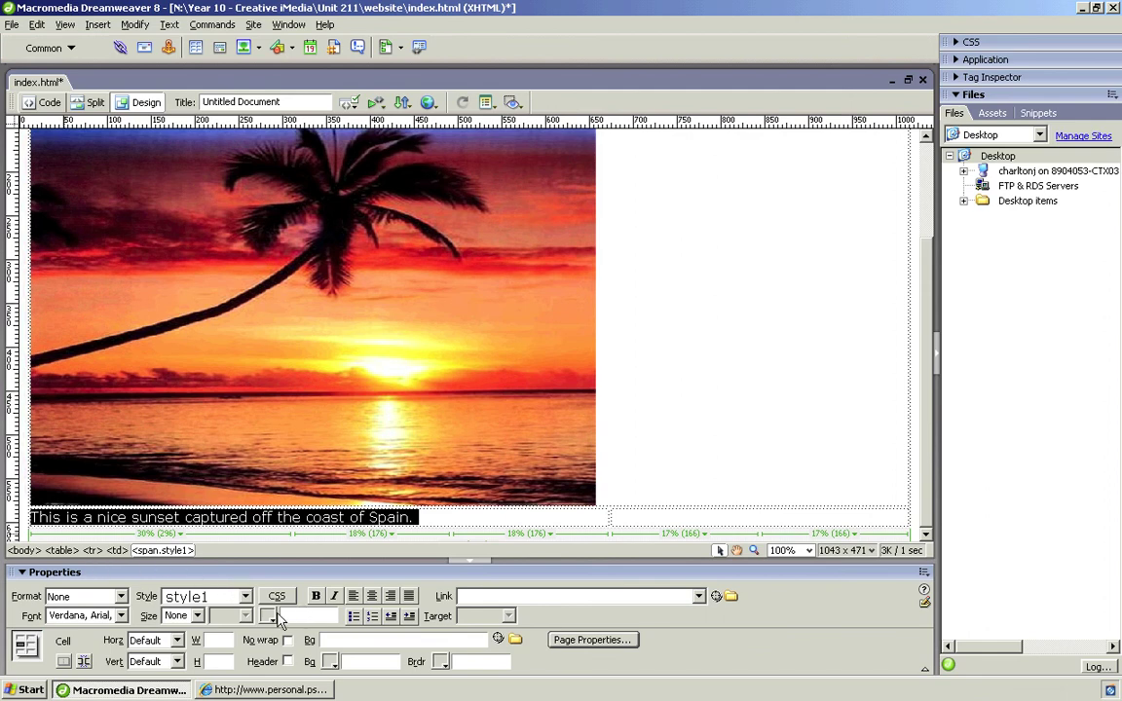
click(198, 615)
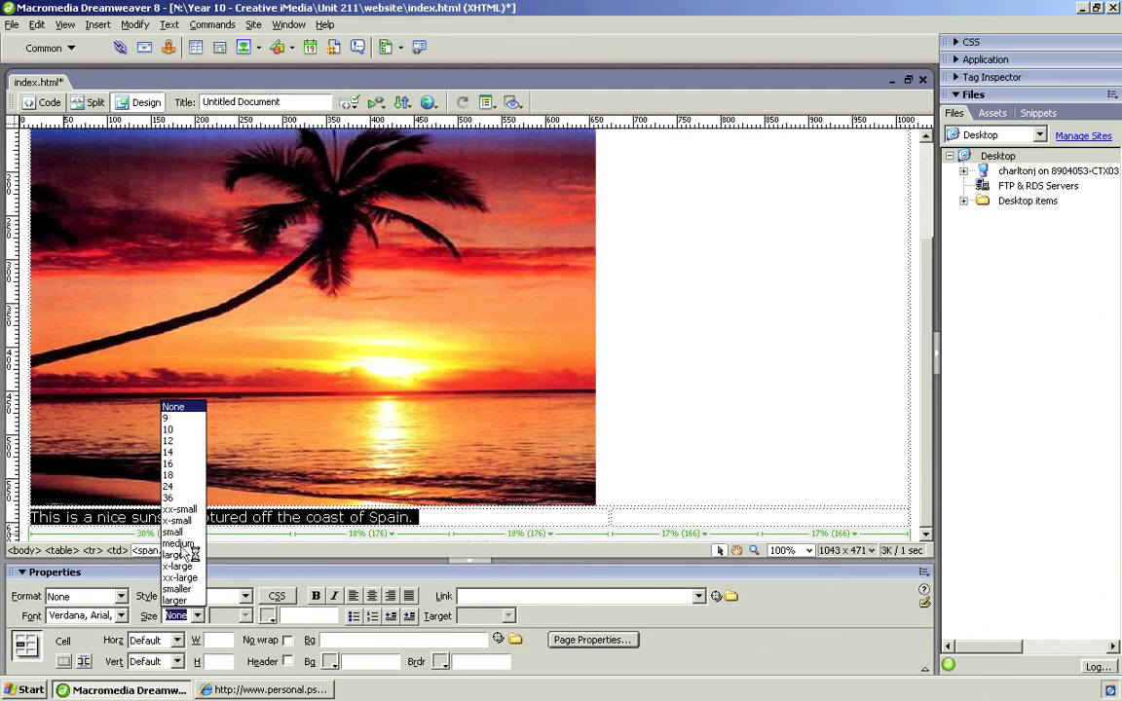
click(175, 487)
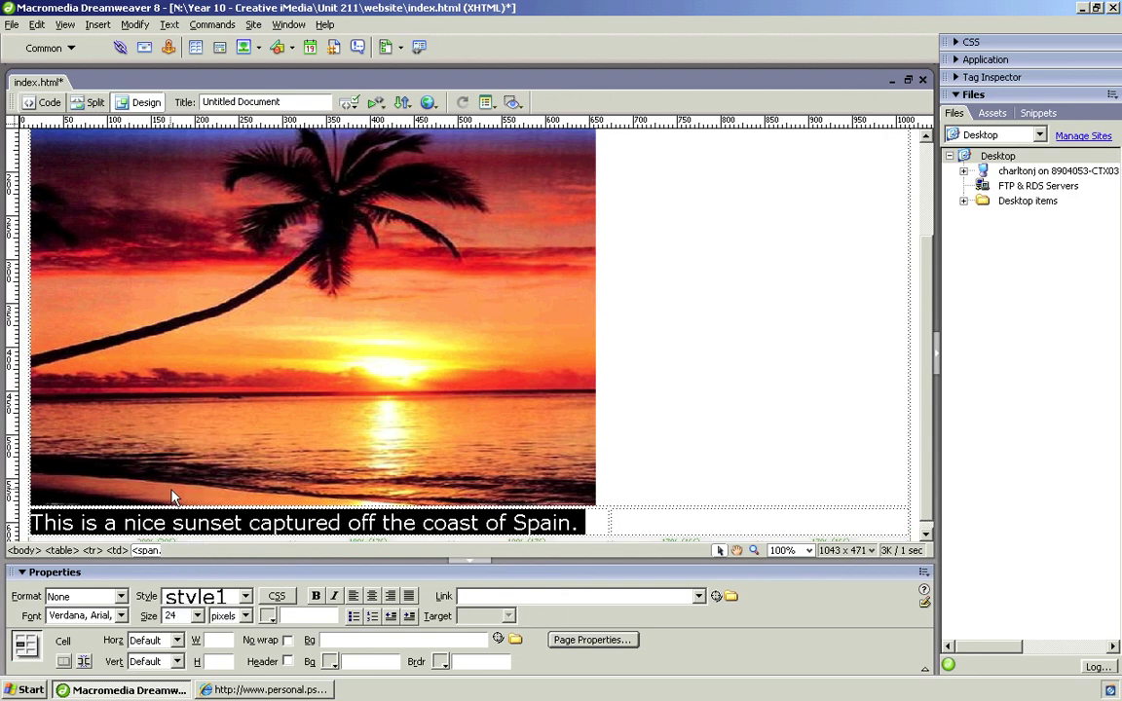
Try bold and italic formatting on the sunset caption, removing both again
click(317, 597)
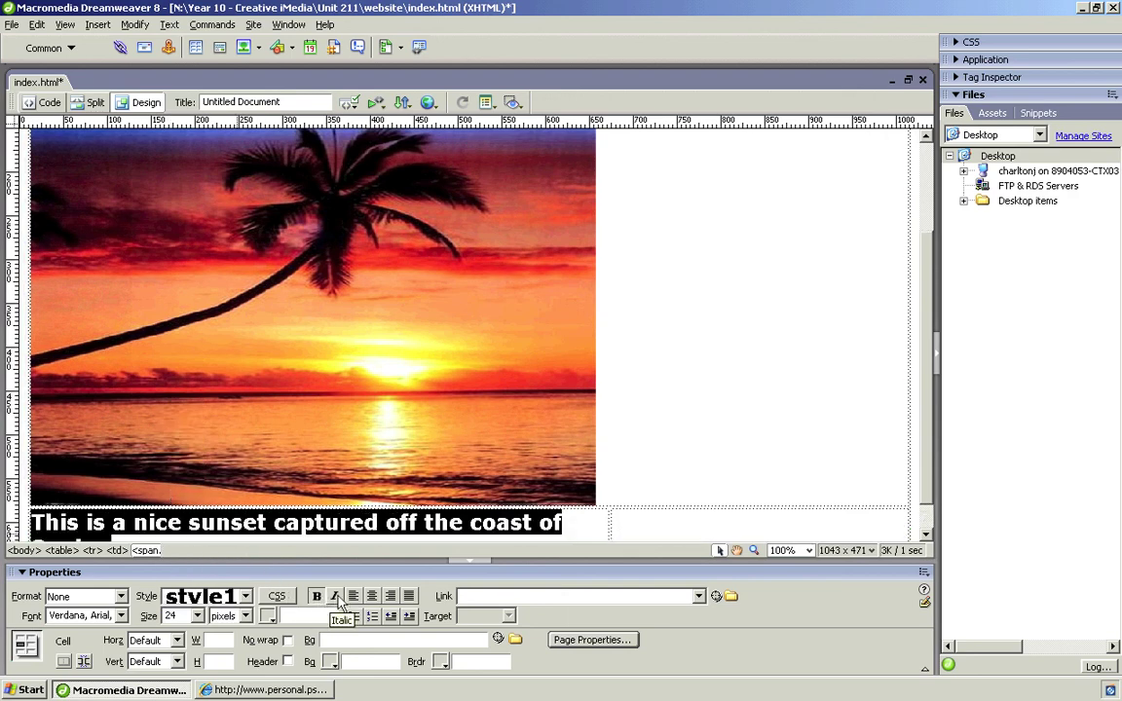
click(336, 596)
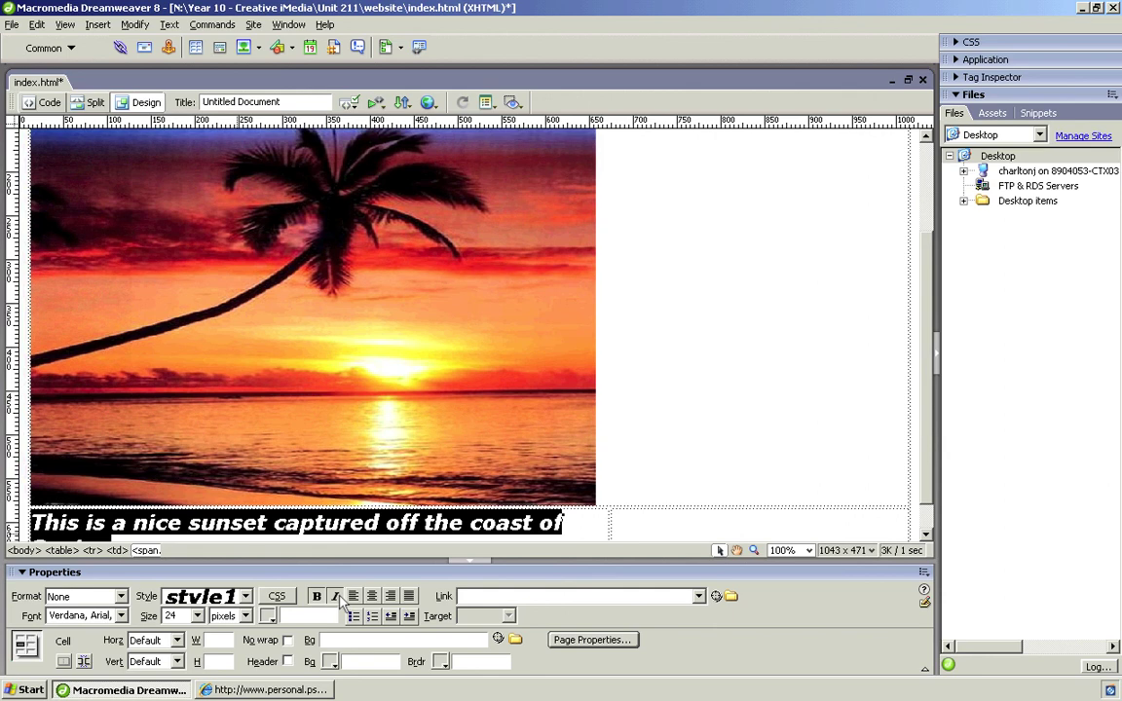
click(336, 596)
click(317, 596)
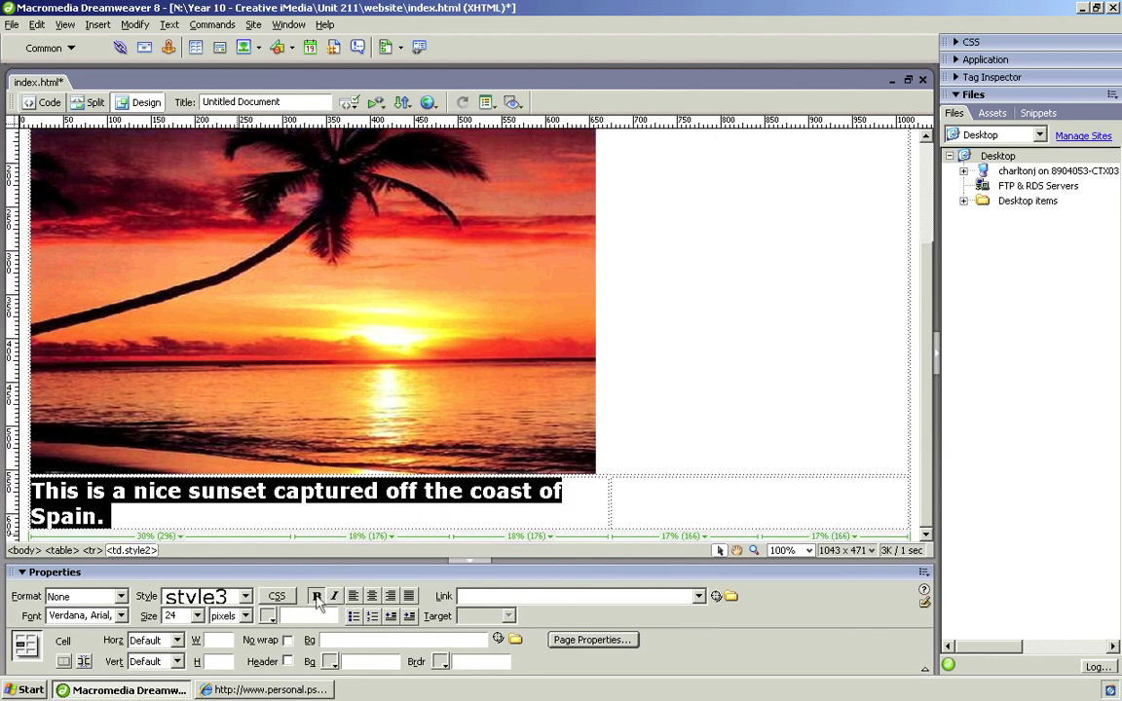
Colour the sunset caption text dark blue, #0000CC
click(268, 616)
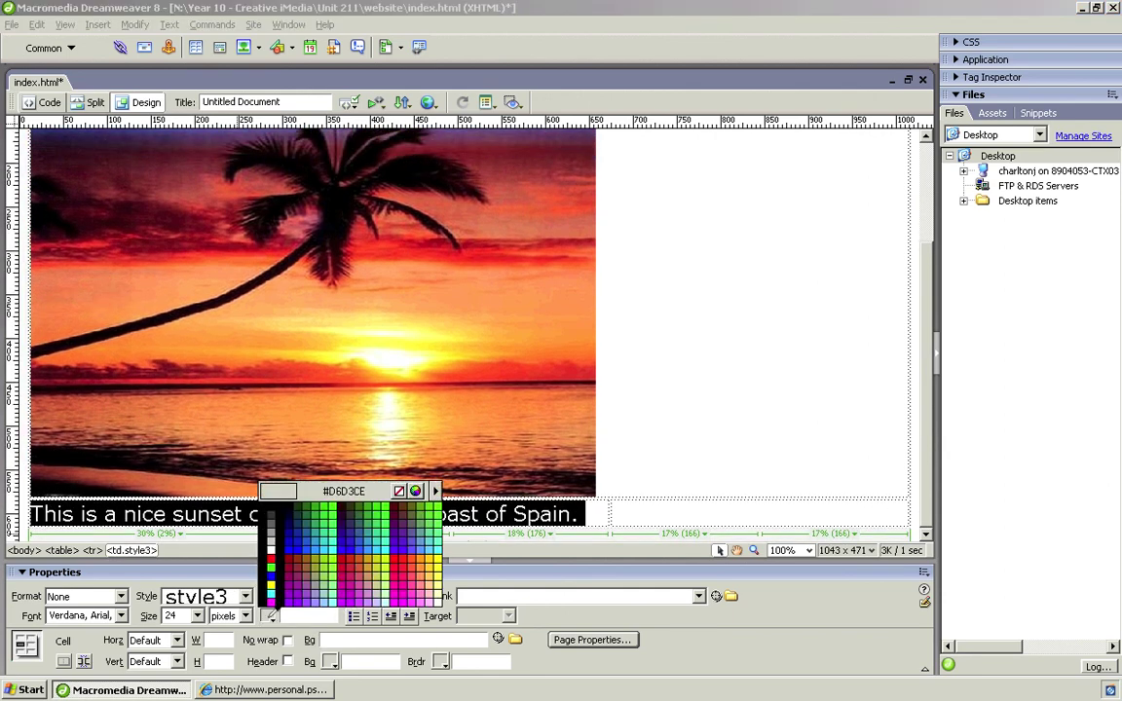
click(289, 542)
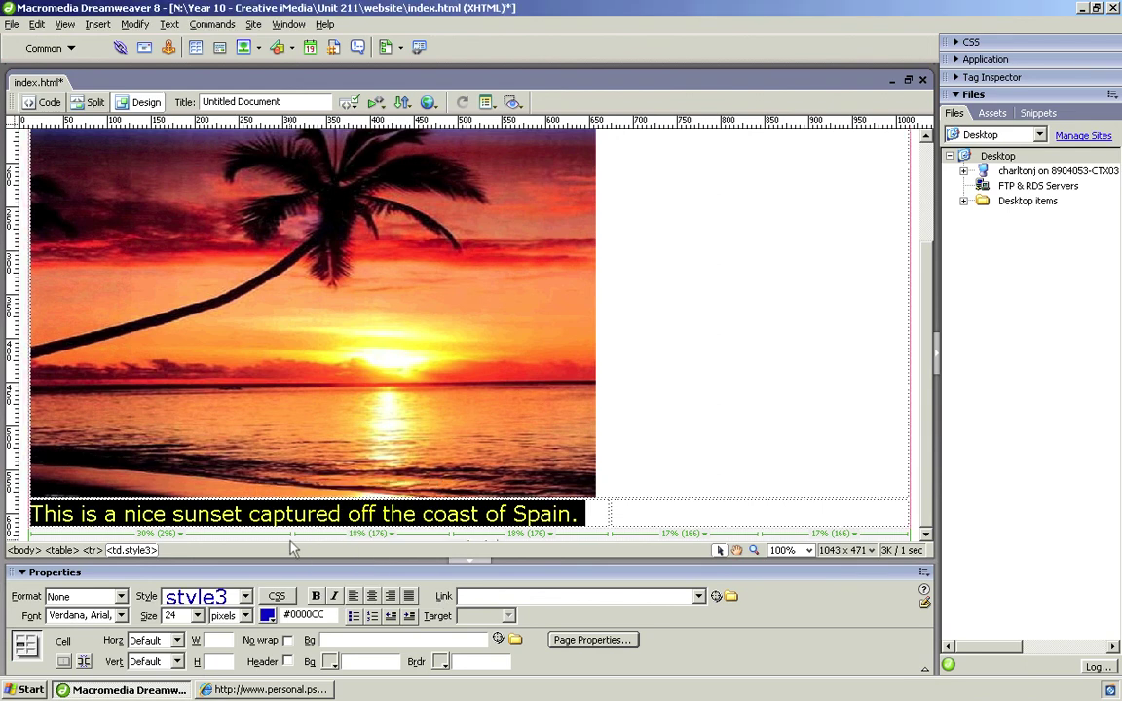
click(679, 512)
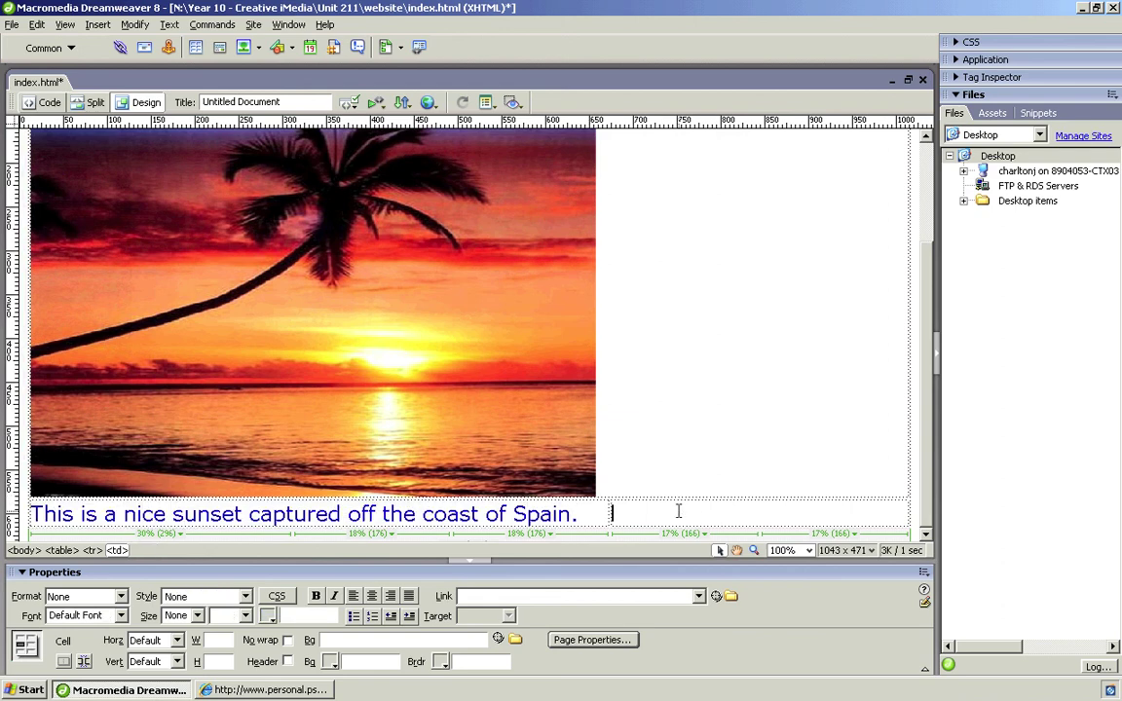
Replace the HOME button's javascript link with google.com
scroll(698, 394, up, 3)
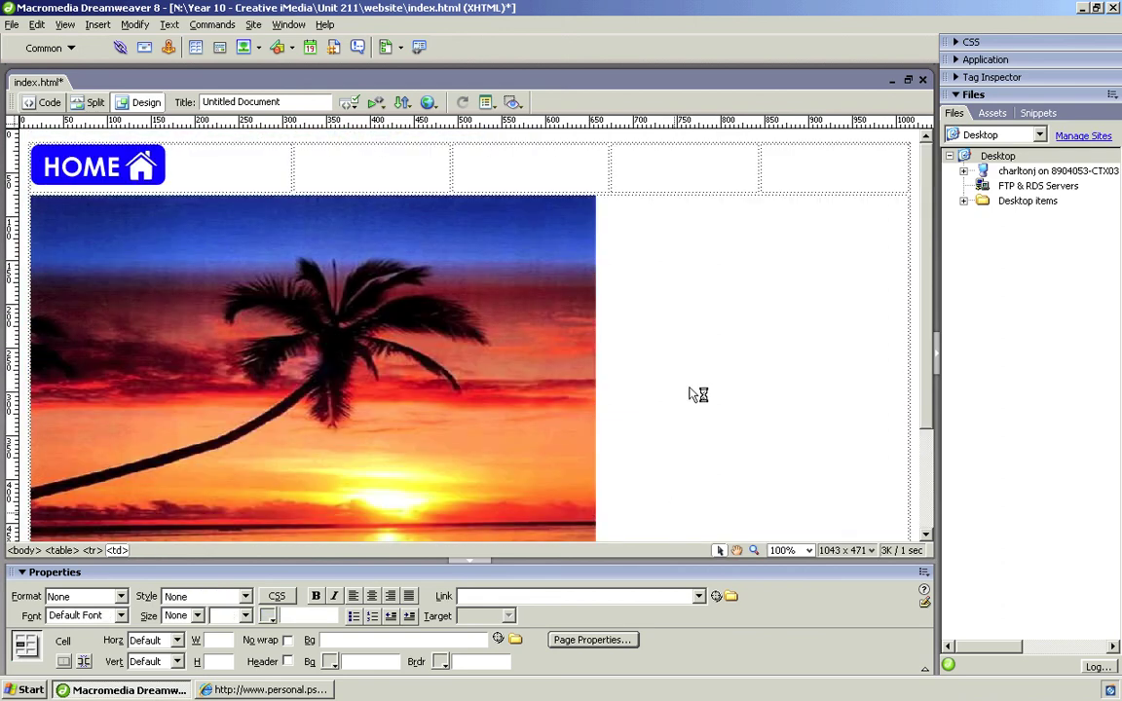
scroll(697, 394, down, 3)
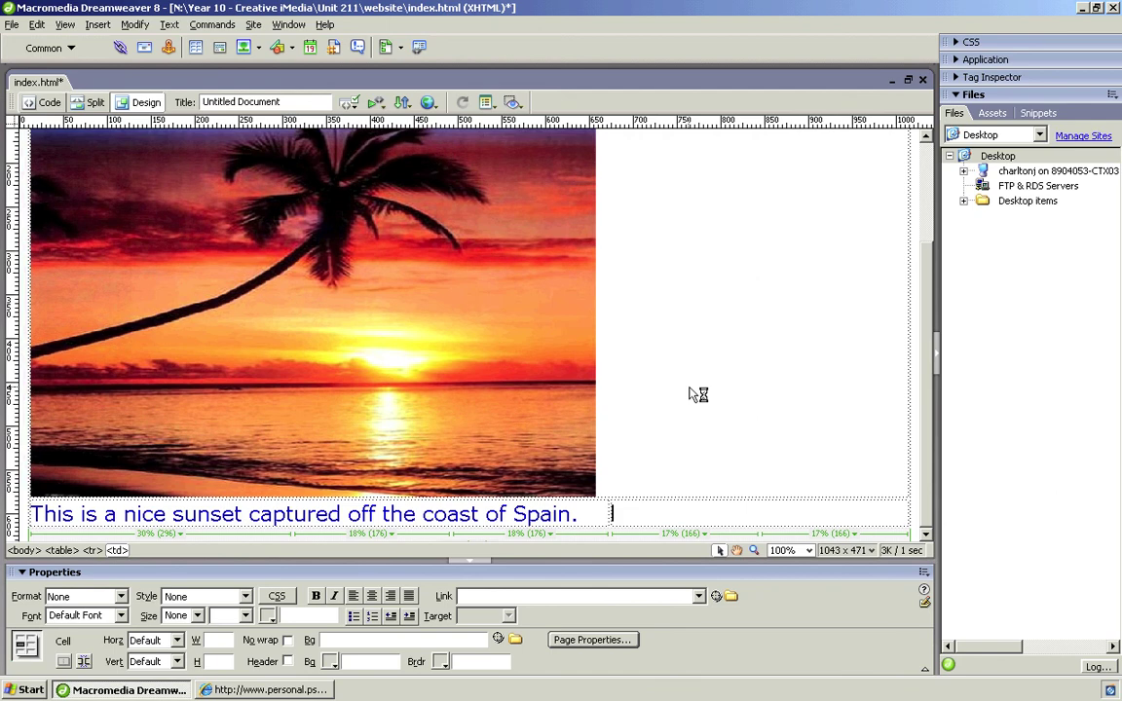
scroll(697, 395, up, 3)
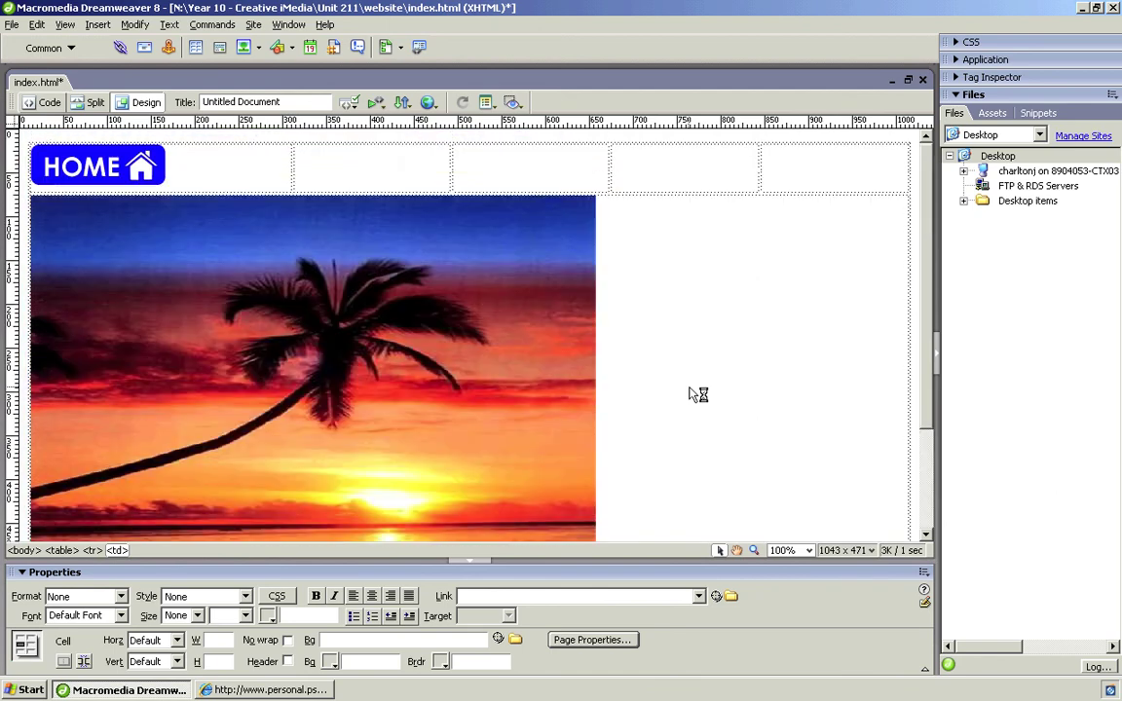
click(120, 177)
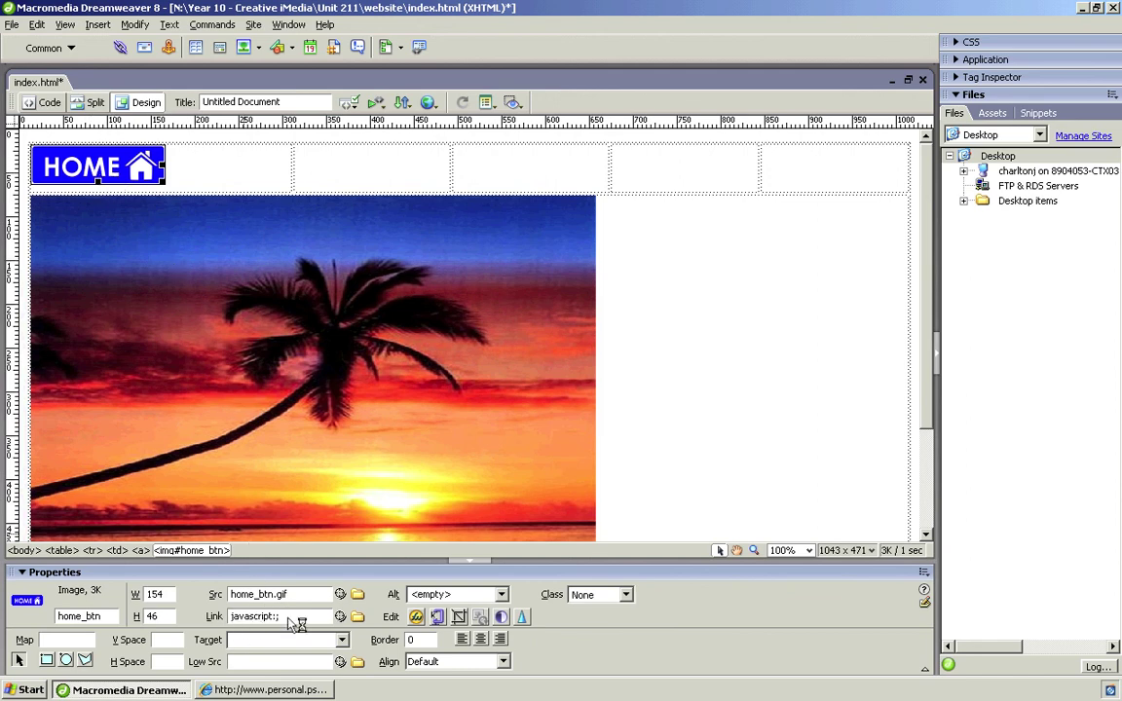
drag(292, 621, 232, 623)
key(BackSpace)
click(697, 418)
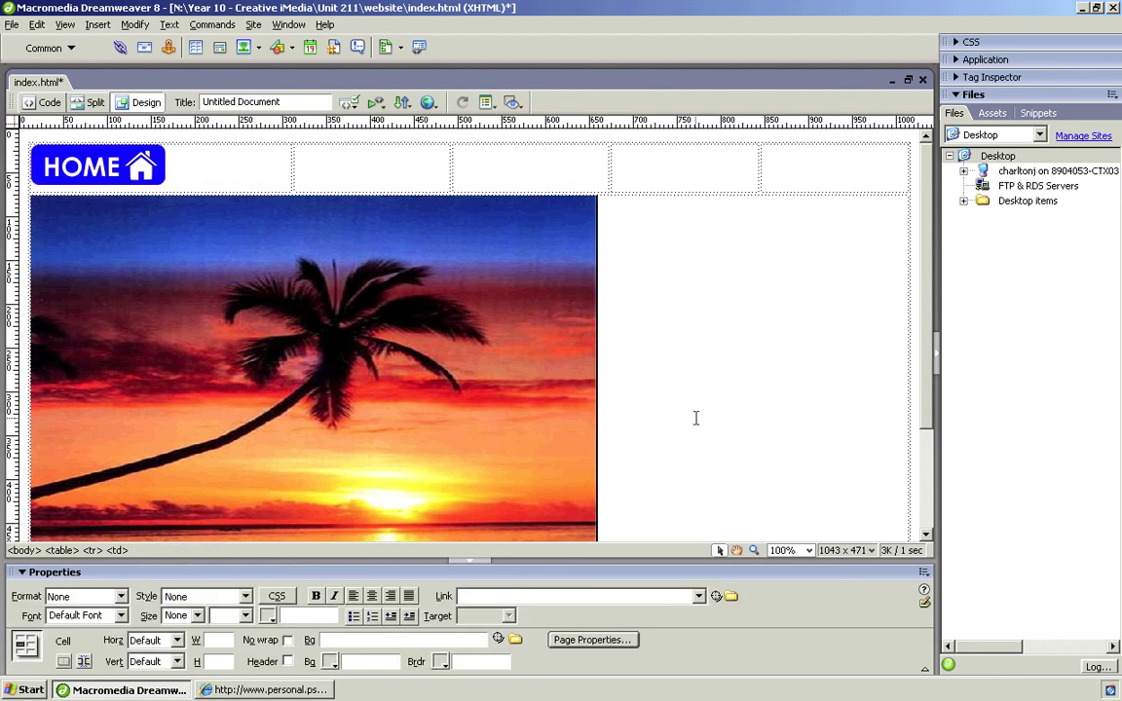
Save index.html and preview the page with its restyled caption and button link in IExplore 8.0
click(12, 25)
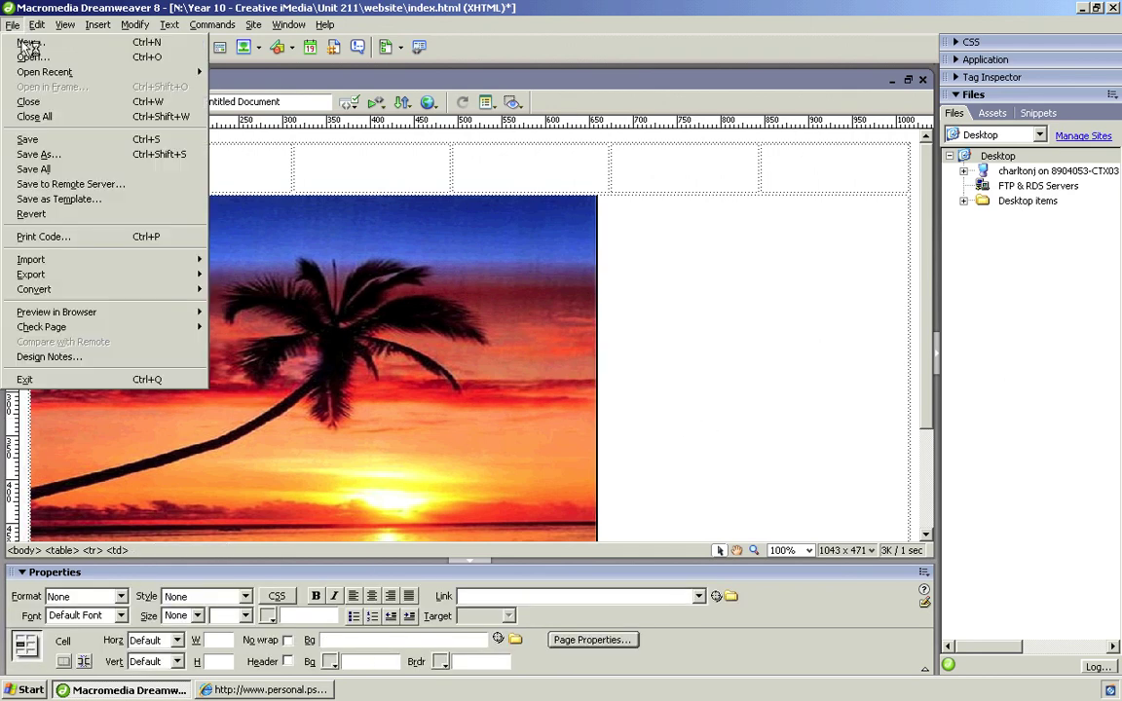
click(32, 143)
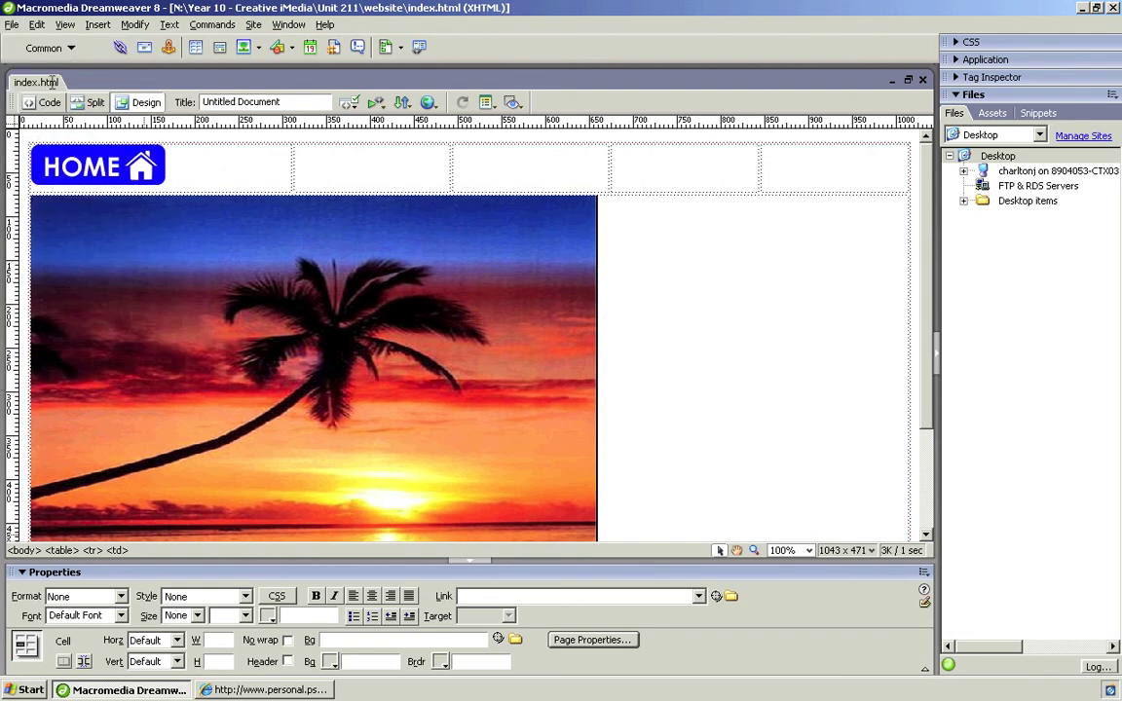
click(12, 25)
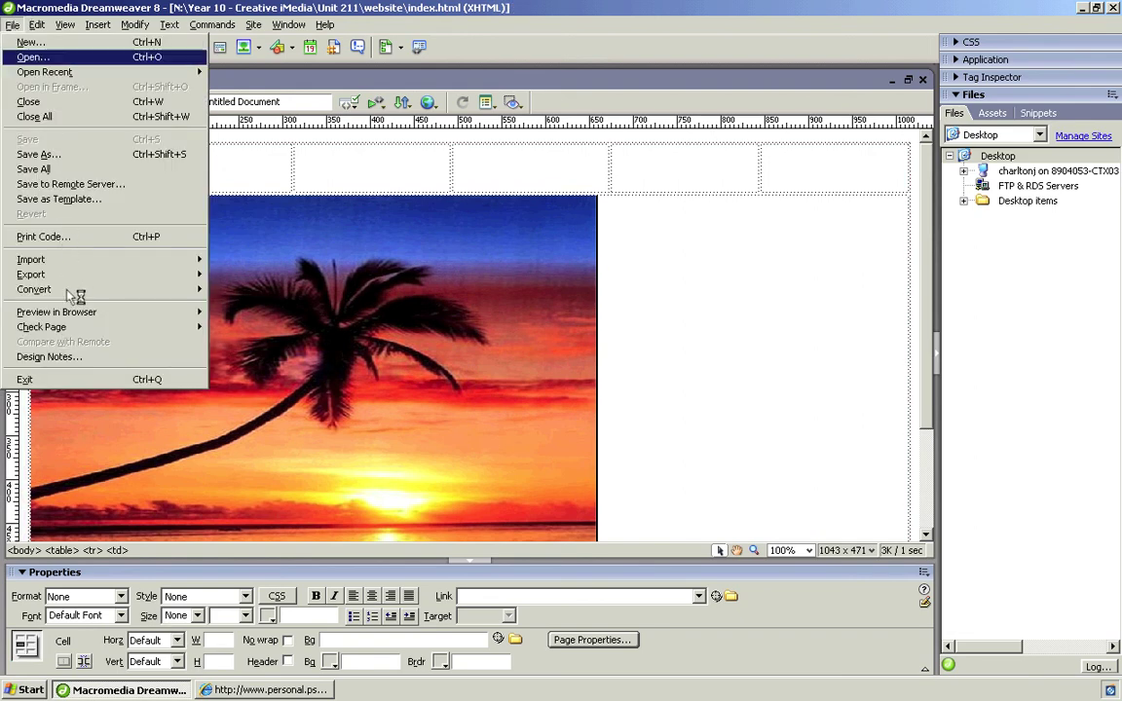
mouse_move(117, 311)
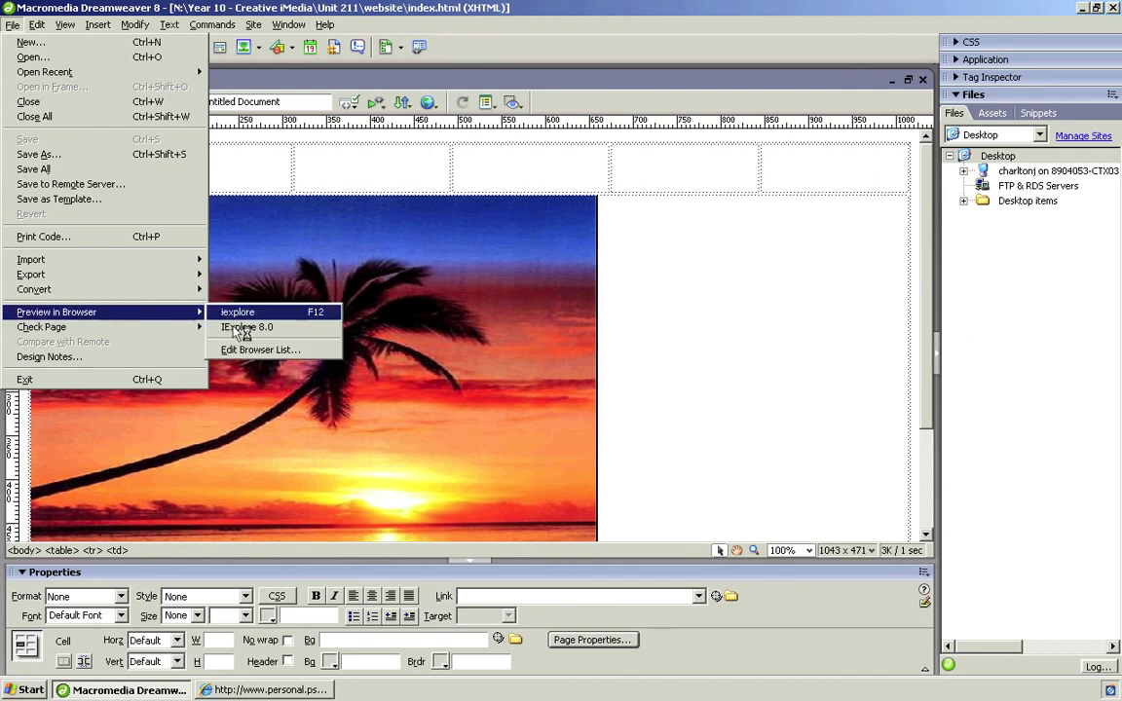
click(239, 328)
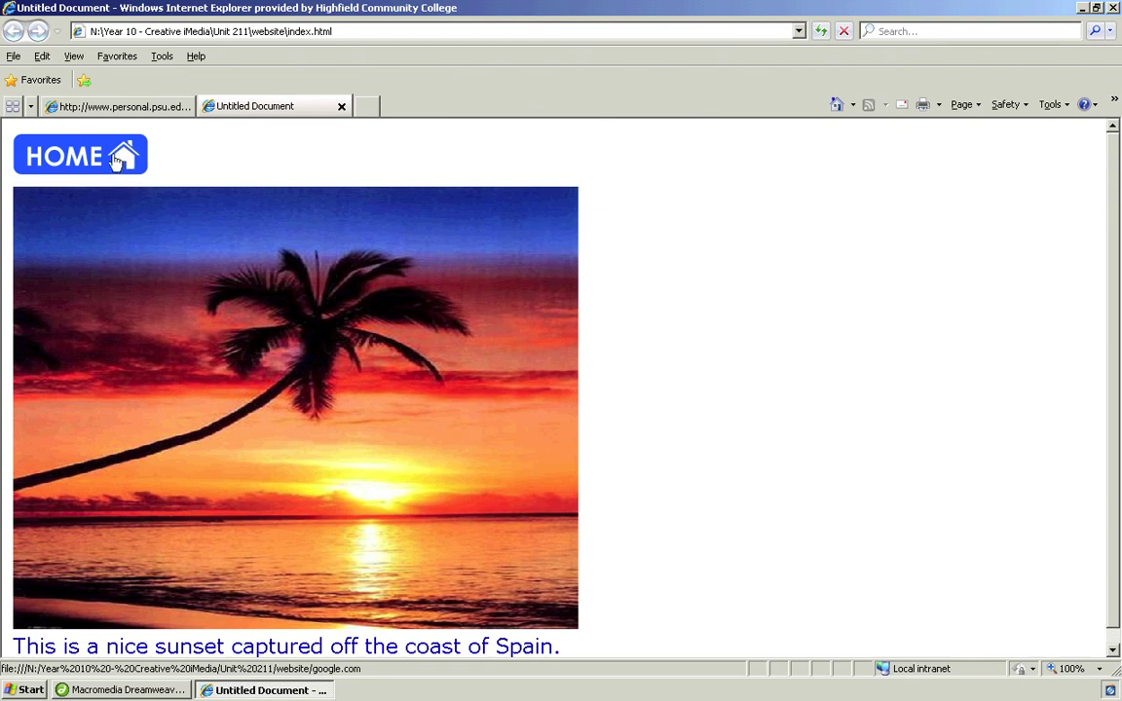
Test the HOME button's link in the preview, close that tab and switch back to Dreamweaver
click(114, 158)
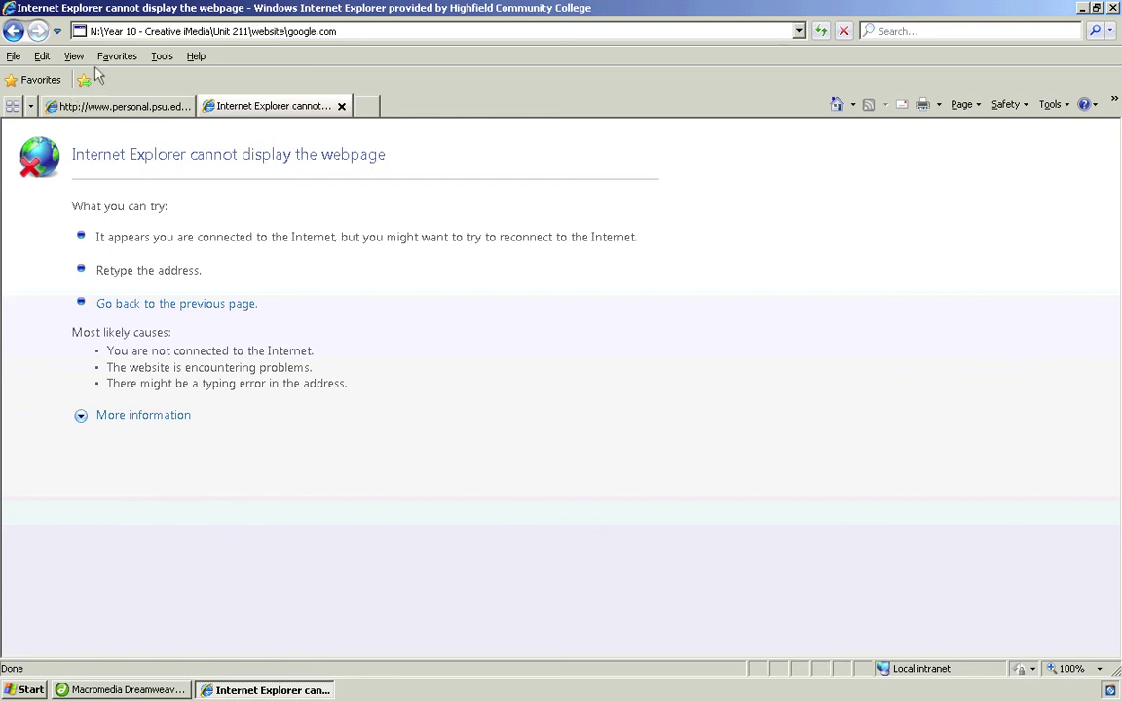
click(342, 107)
click(102, 690)
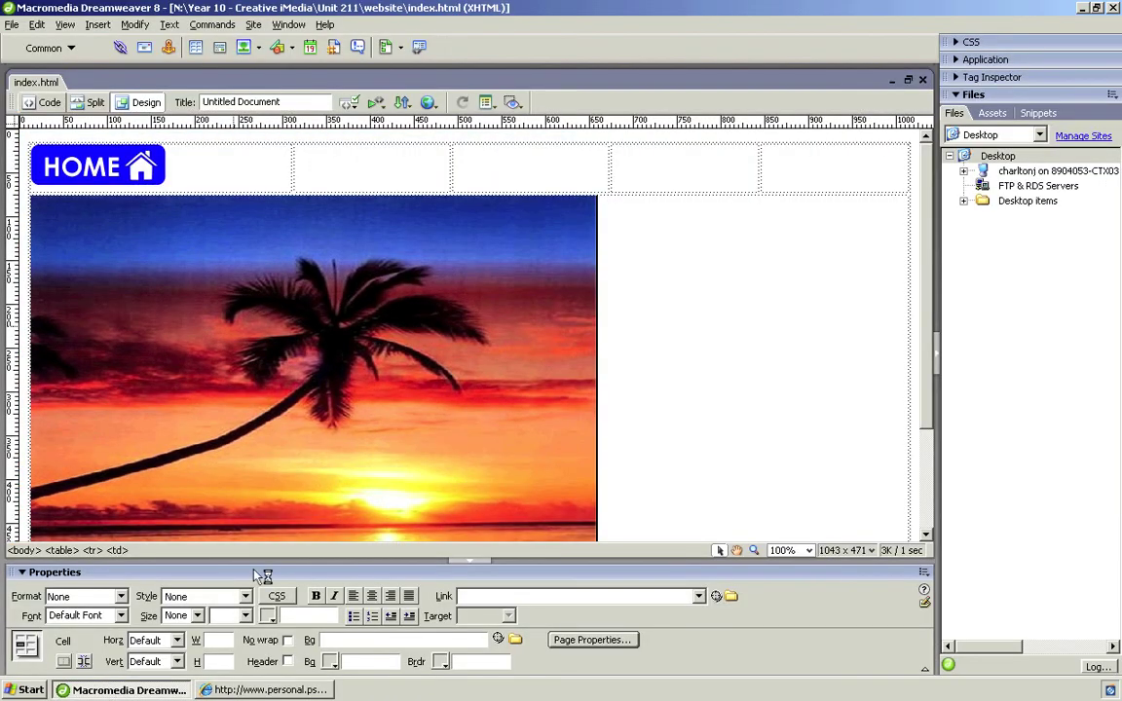
click(92, 164)
click(232, 616)
text(http://)
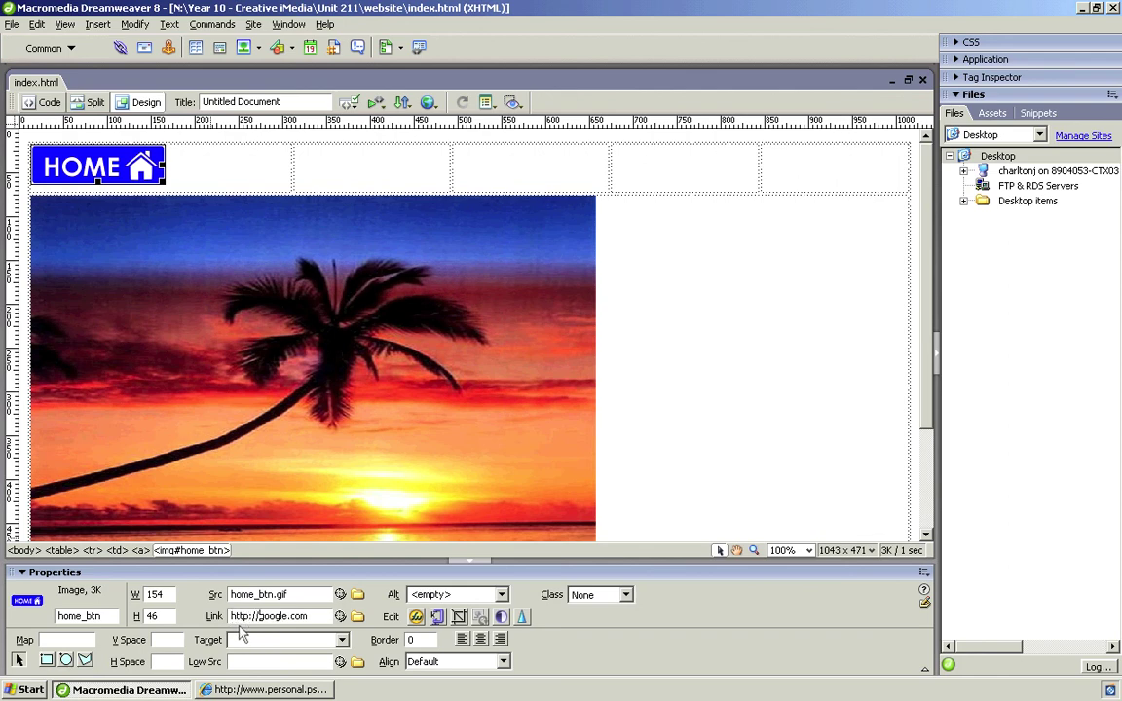
text(www.)
click(673, 431)
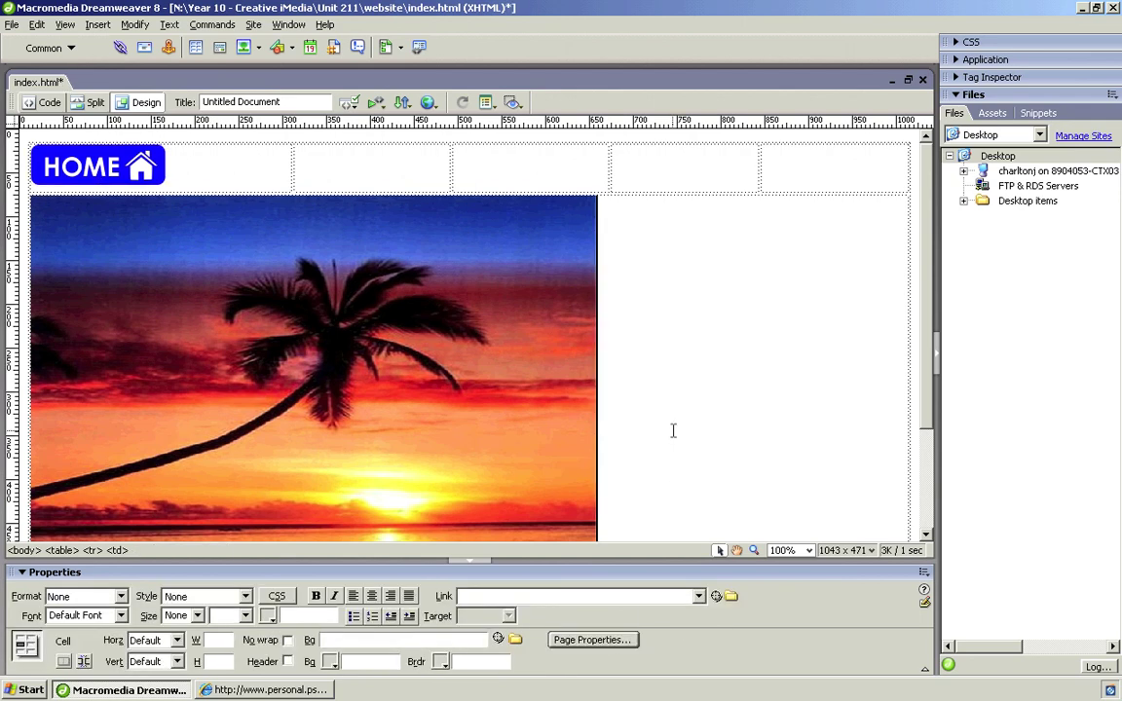
Save index.html with the full link address and show its preview in IExplore 8.0
key(ctrl+s)
click(12, 25)
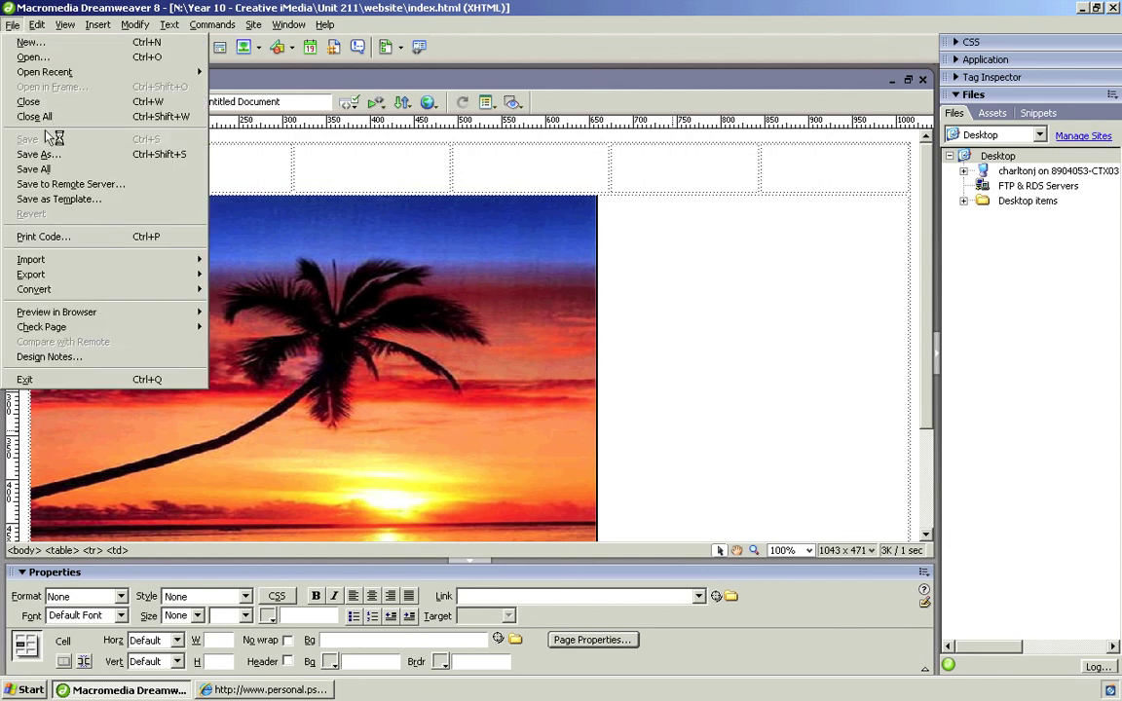
mouse_move(136, 312)
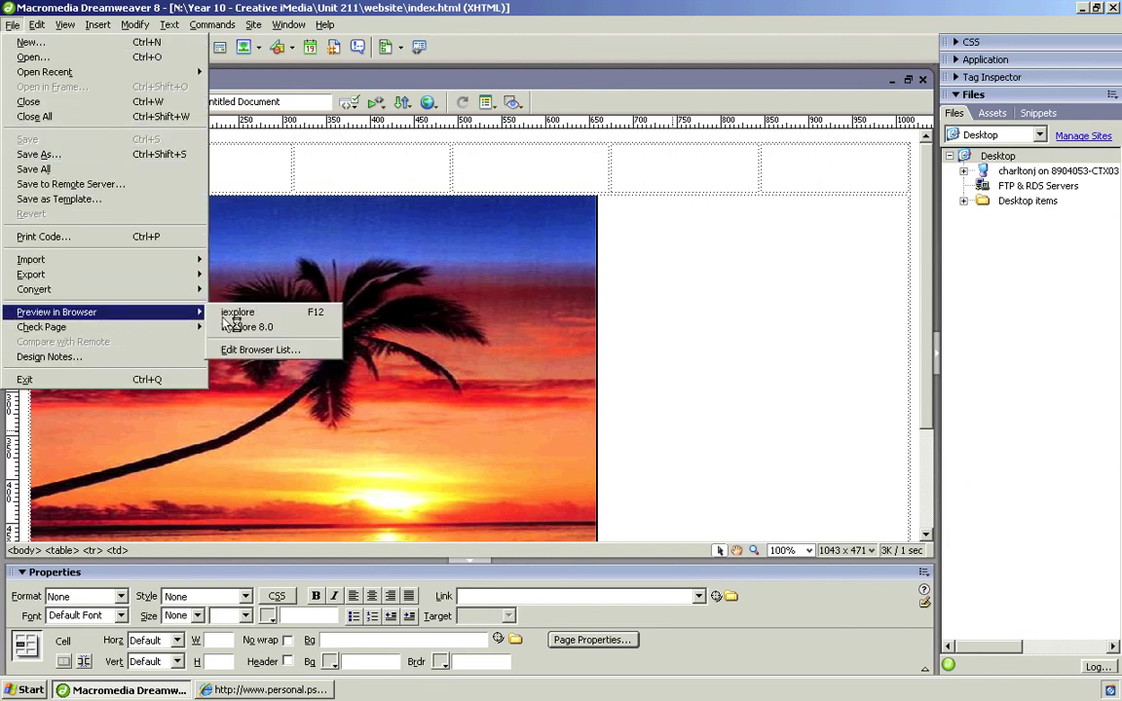
click(241, 328)
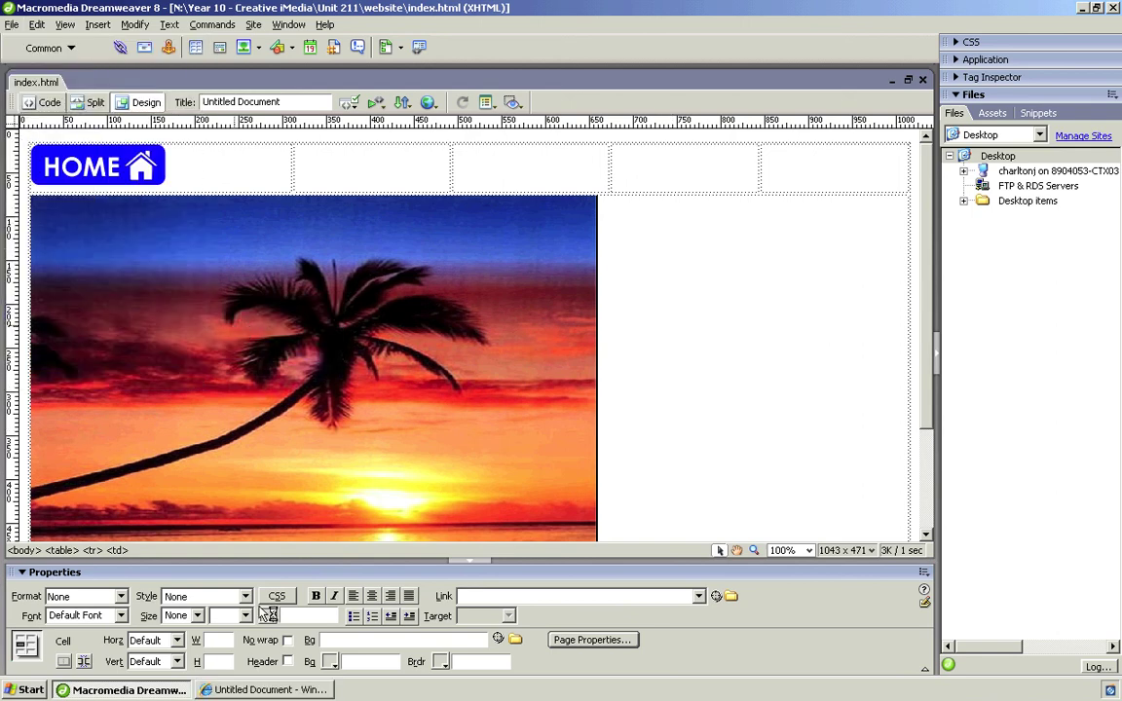
click(273, 690)
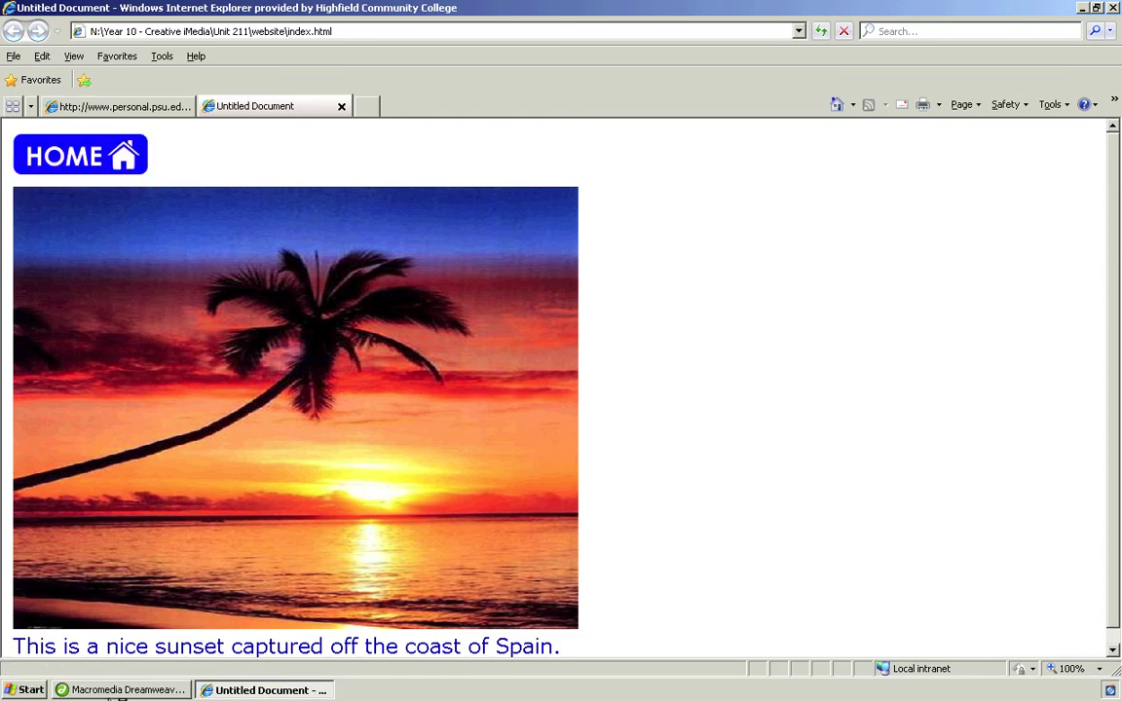
Check the HOME button's link address in Dreamweaver and return to the Internet Explorer preview
click(116, 692)
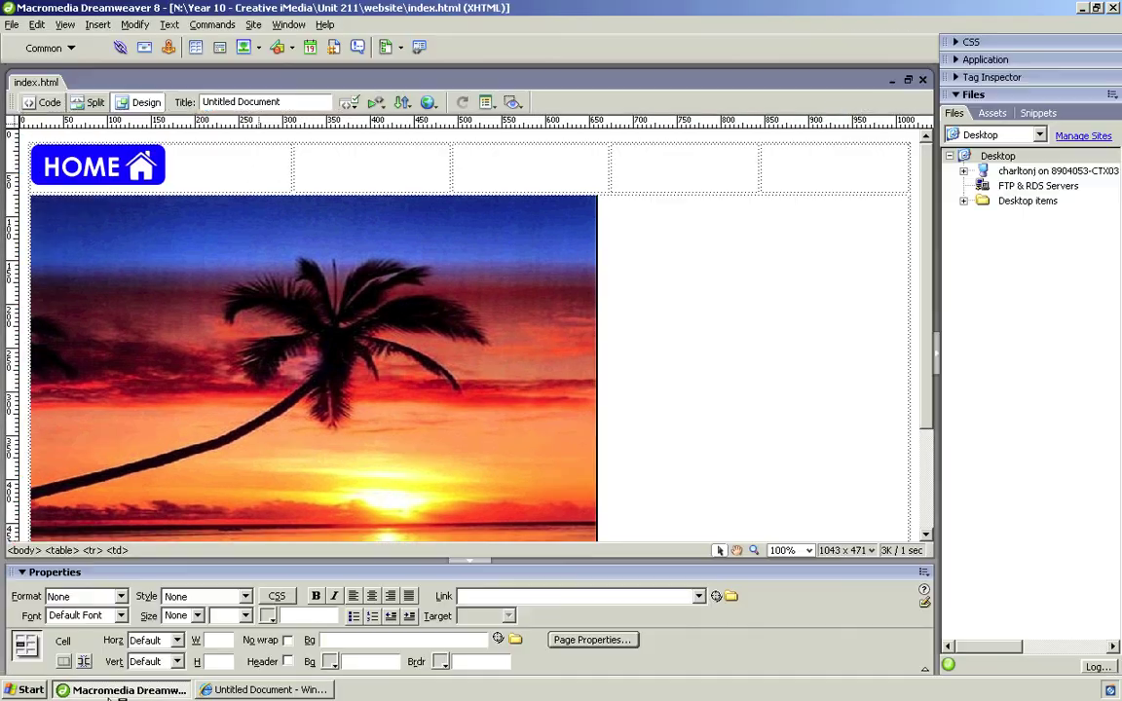
click(113, 154)
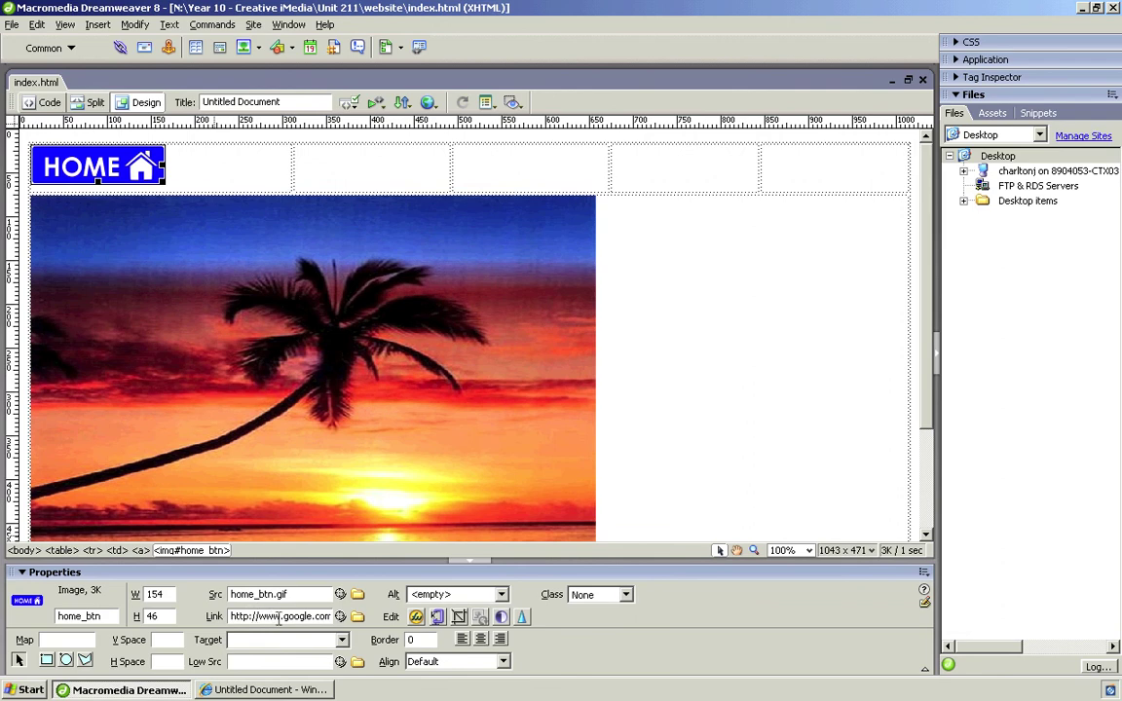
click(251, 691)
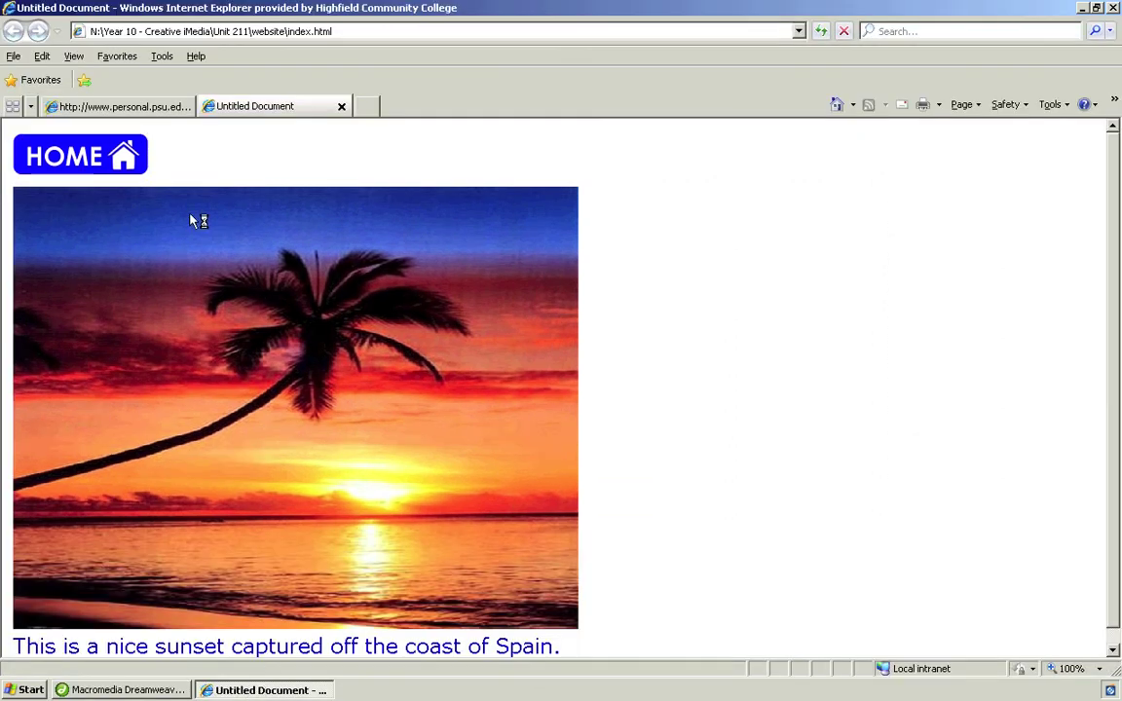
Test the HOME button's link in the preview, close that tab and exit Internet Explorer
click(115, 164)
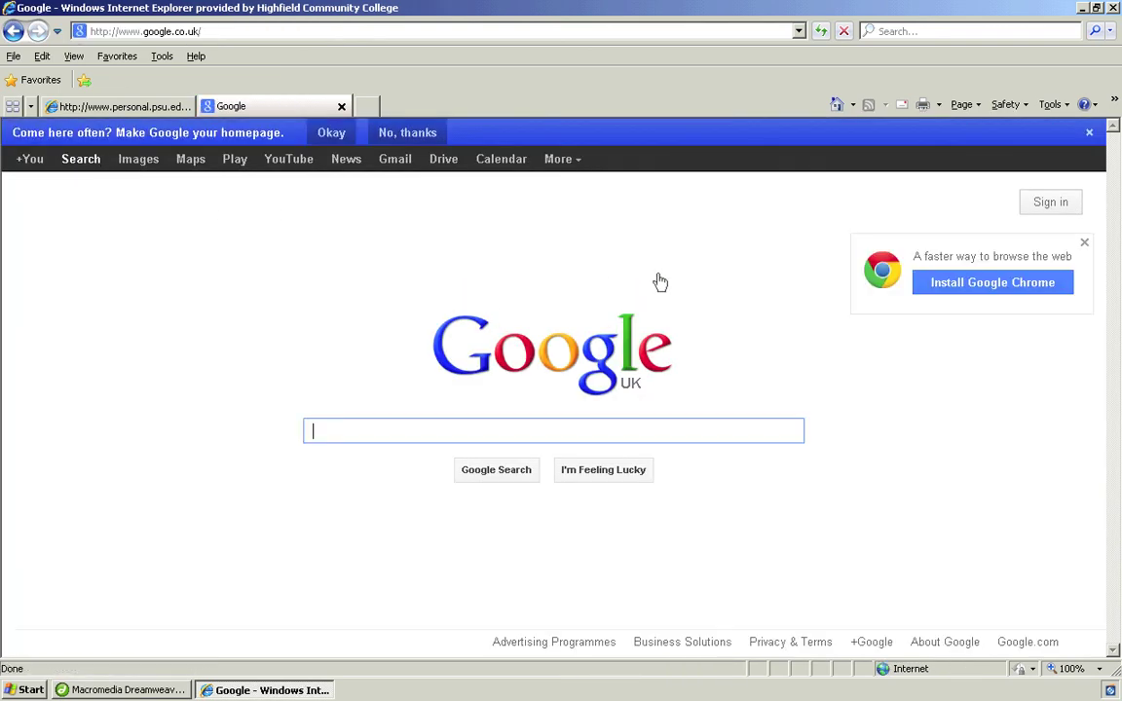
click(342, 107)
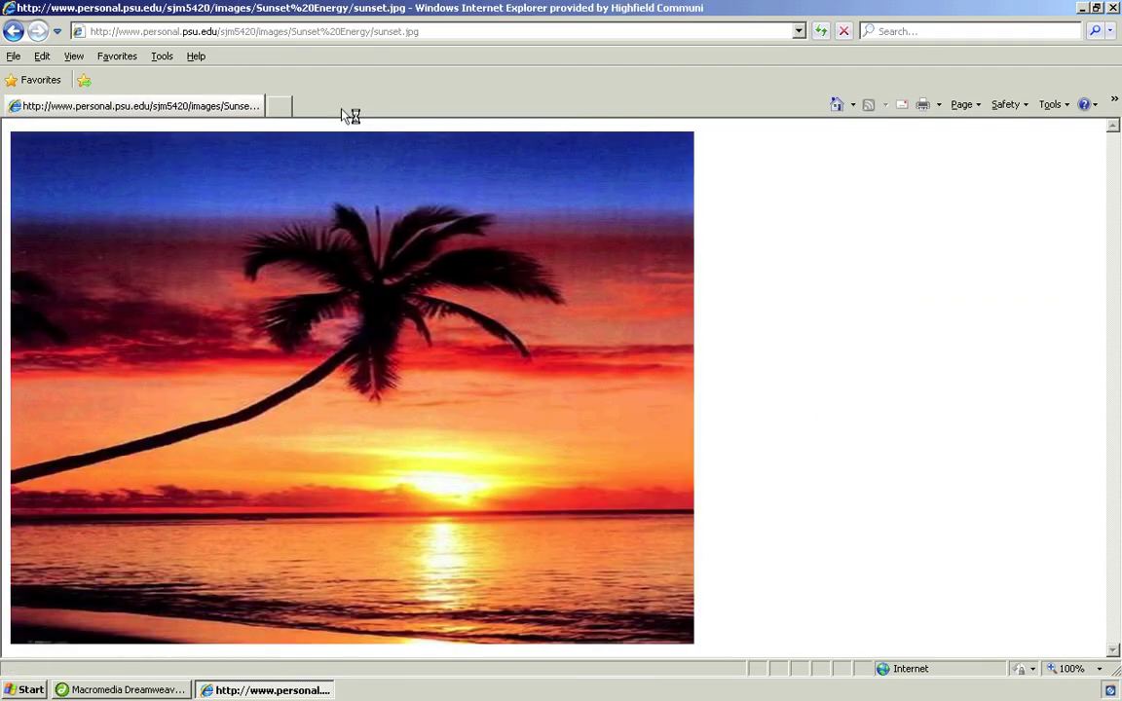
click(1113, 8)
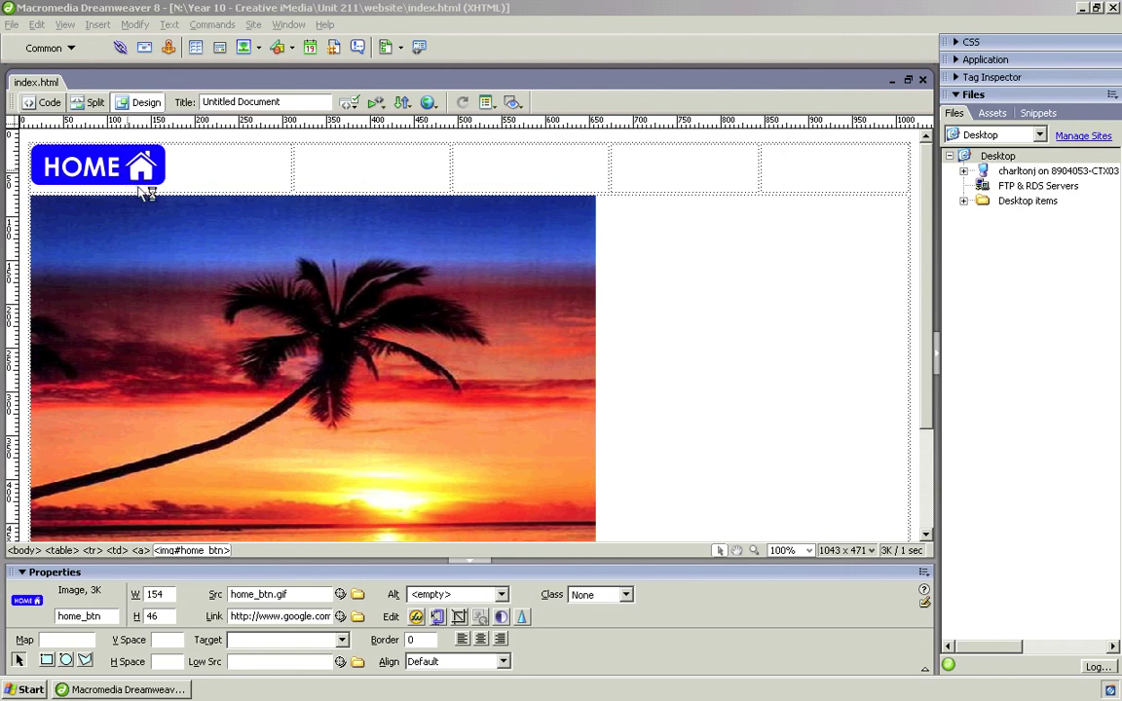
click(97, 25)
mouse_move(137, 71)
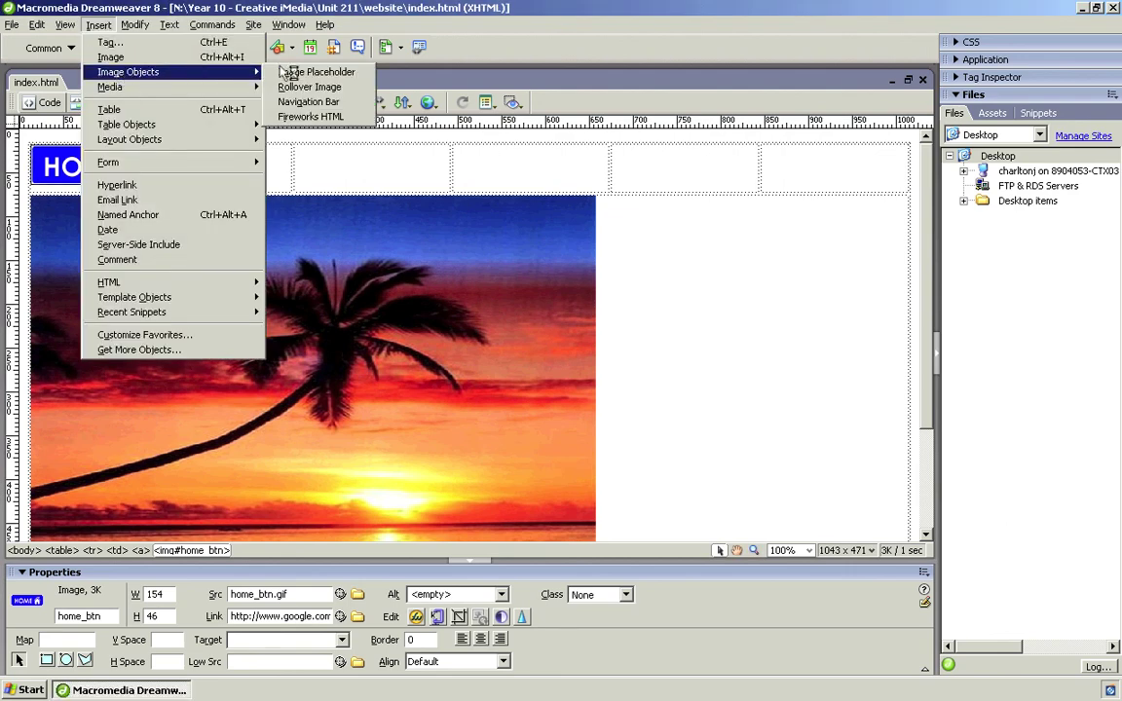
click(695, 296)
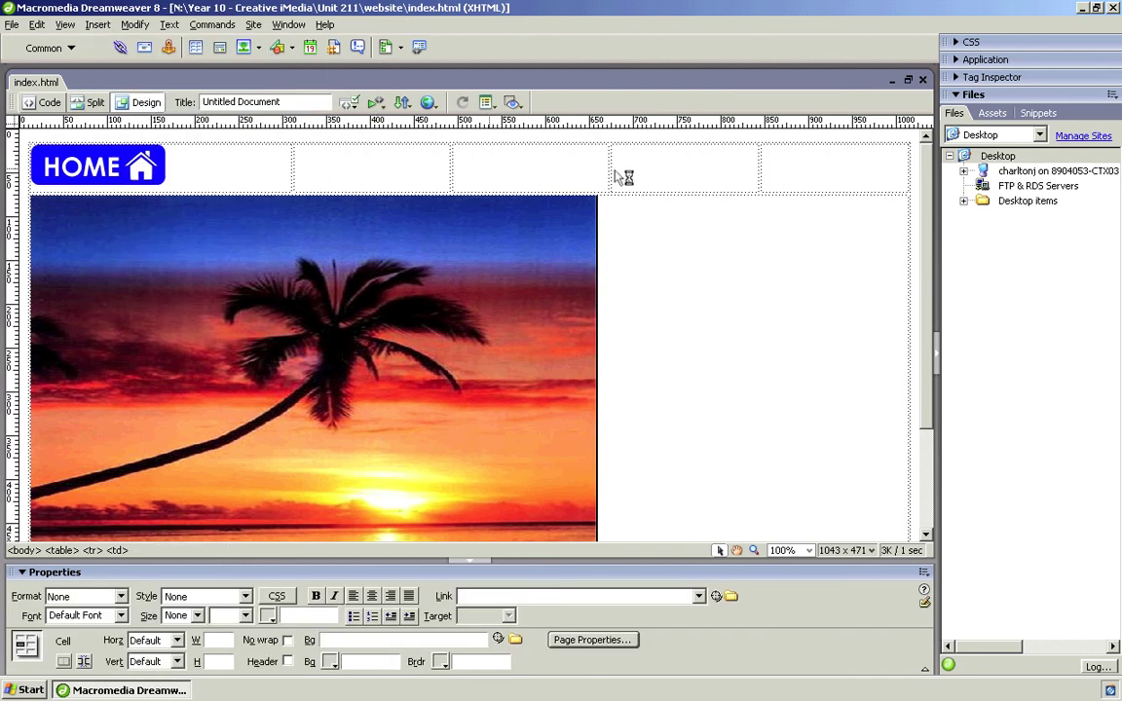
drag(535, 167, 676, 183)
click(420, 169)
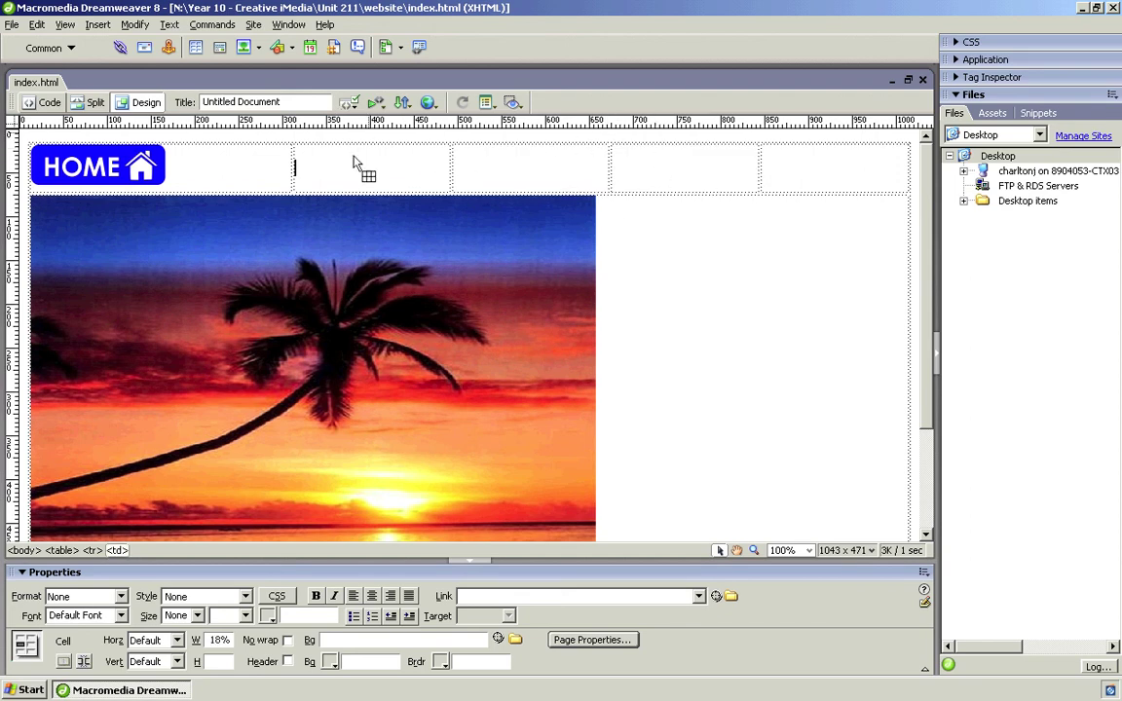
drag(429, 170, 516, 174)
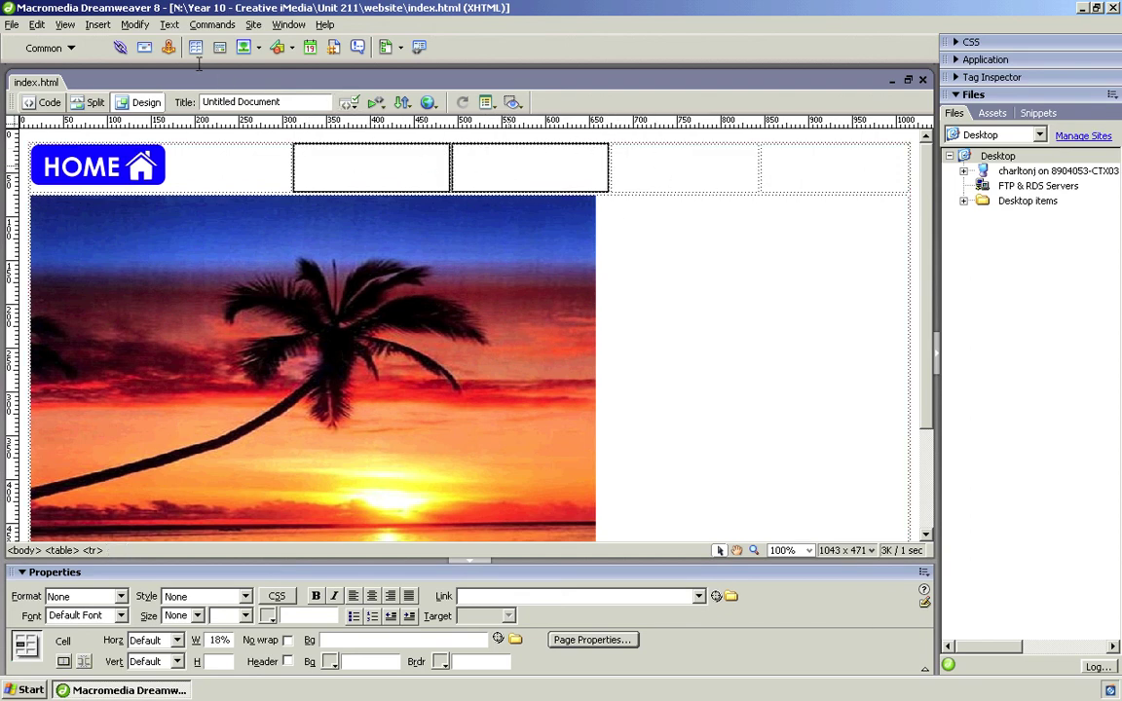
right_click(352, 173)
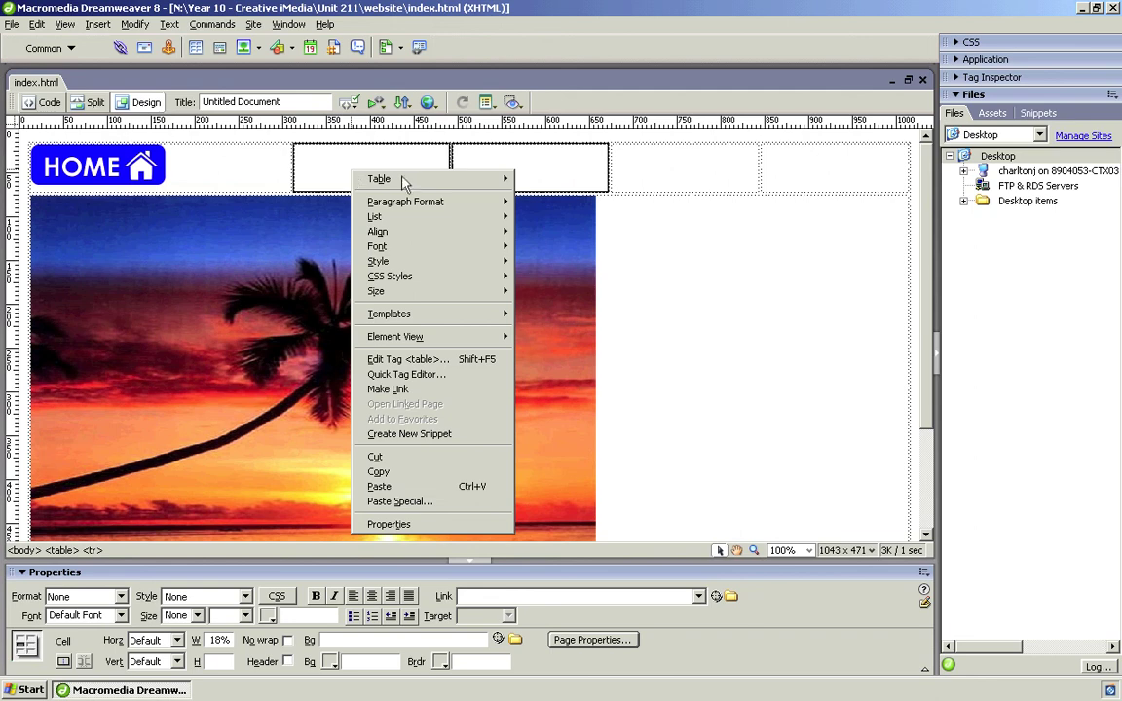
mouse_move(506, 185)
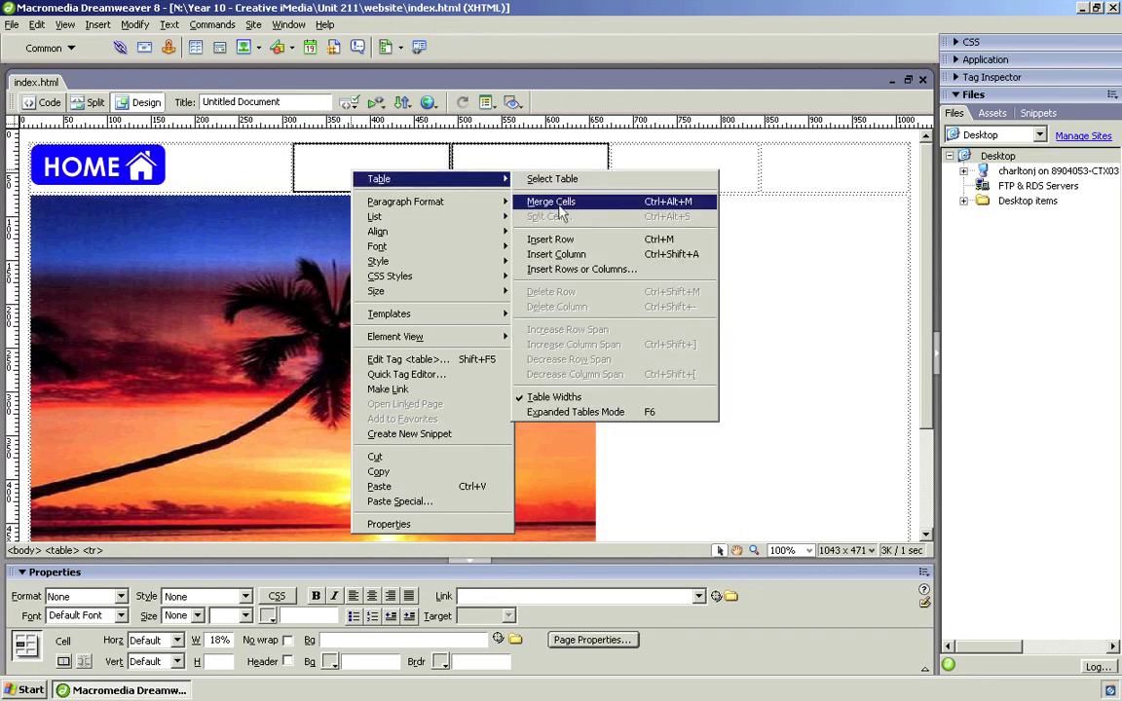
scroll(785, 281, down, 3)
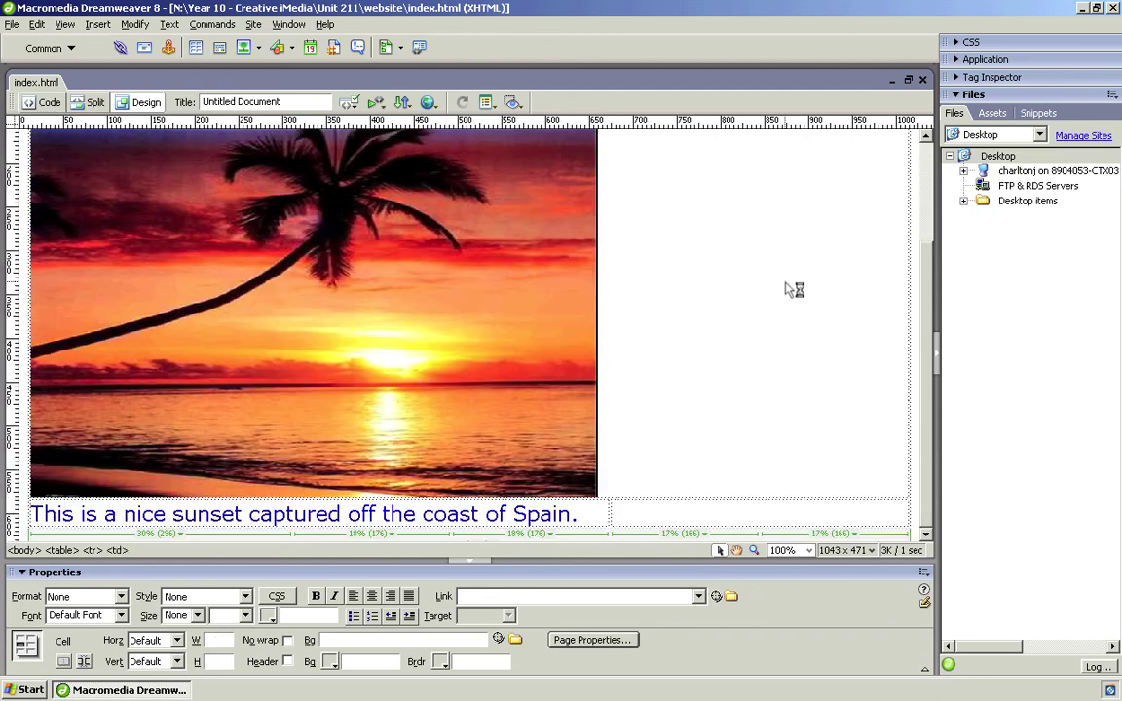
click(98, 24)
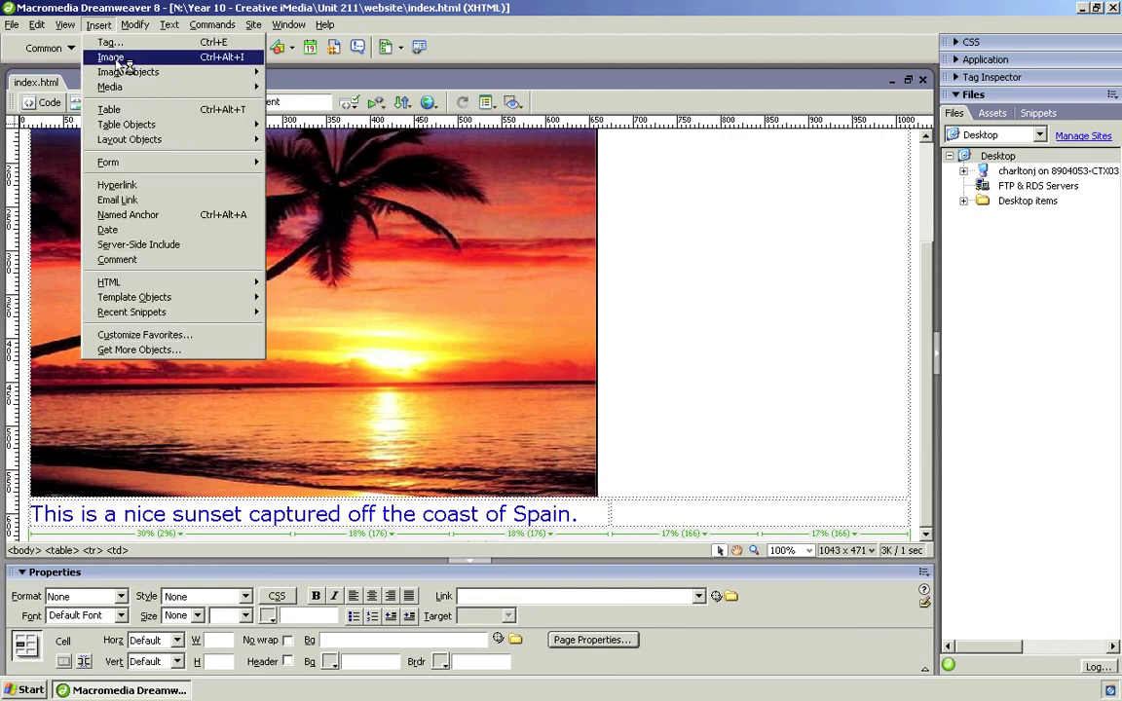
click(119, 63)
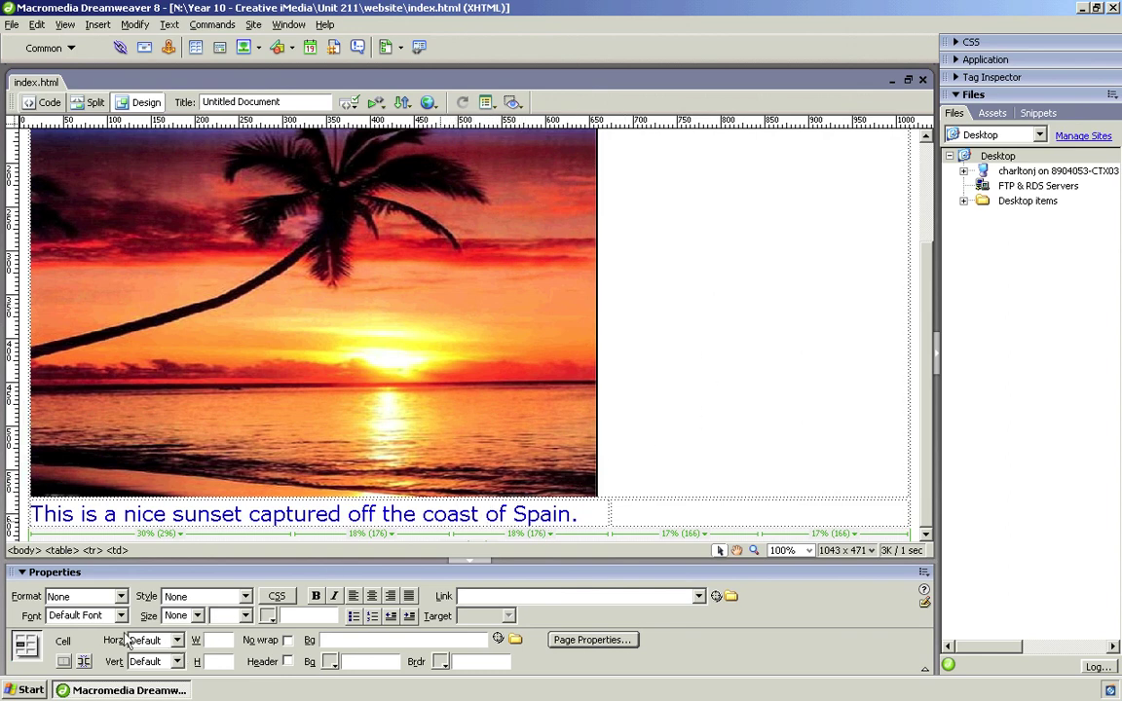
Close the index.html document and exit Dreamweaver
click(924, 82)
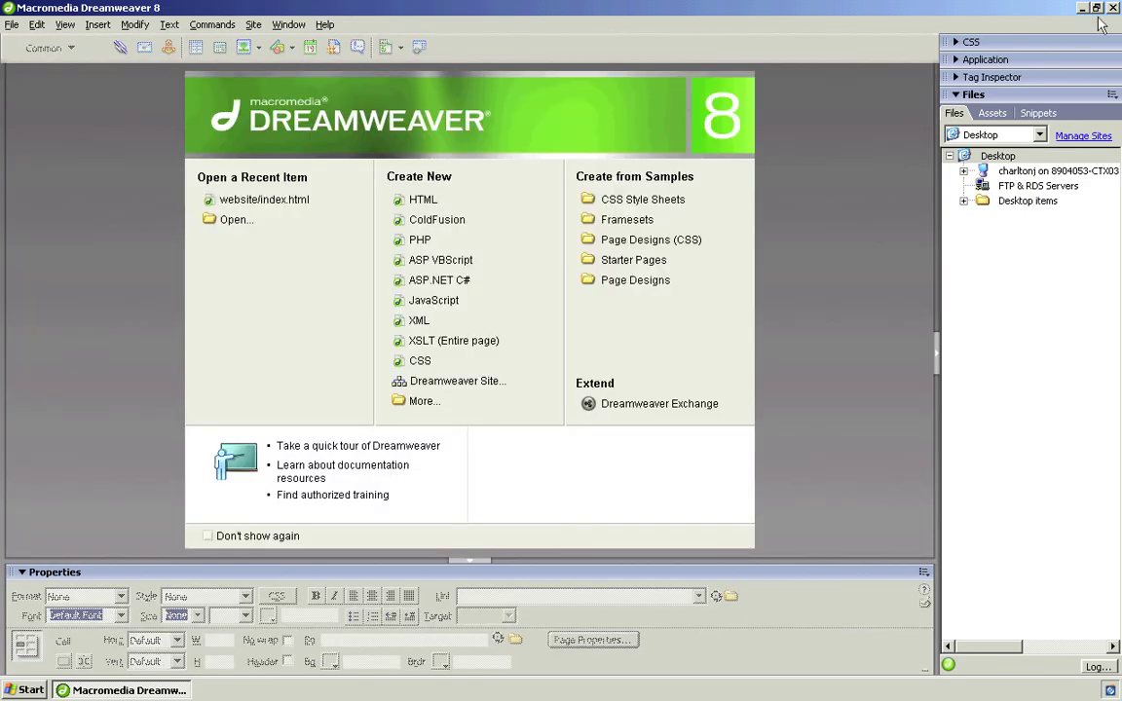
click(1113, 8)
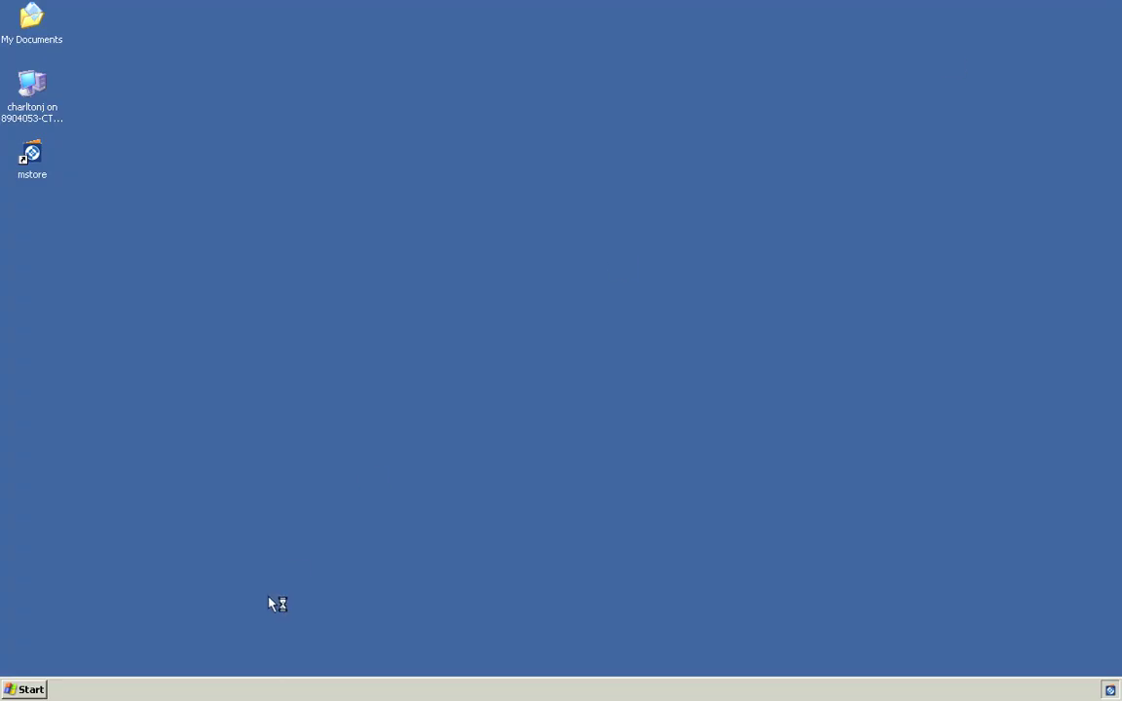
Log off the current Windows session and confirm the log-off
click(32, 690)
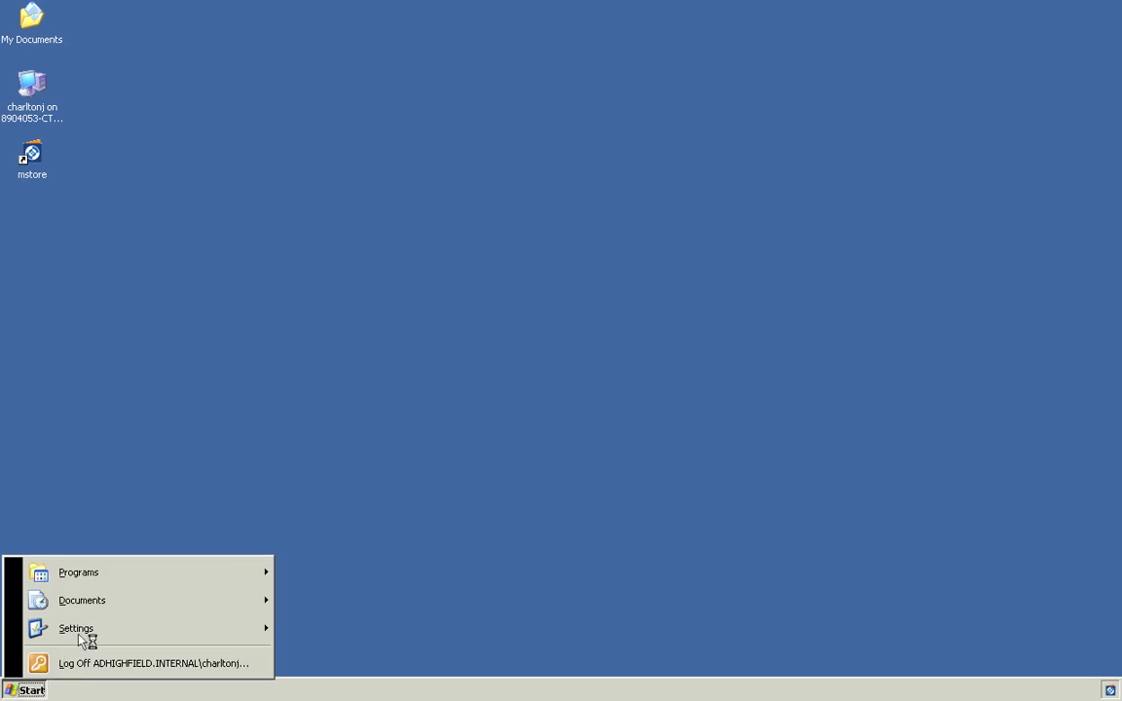
mouse_move(128, 583)
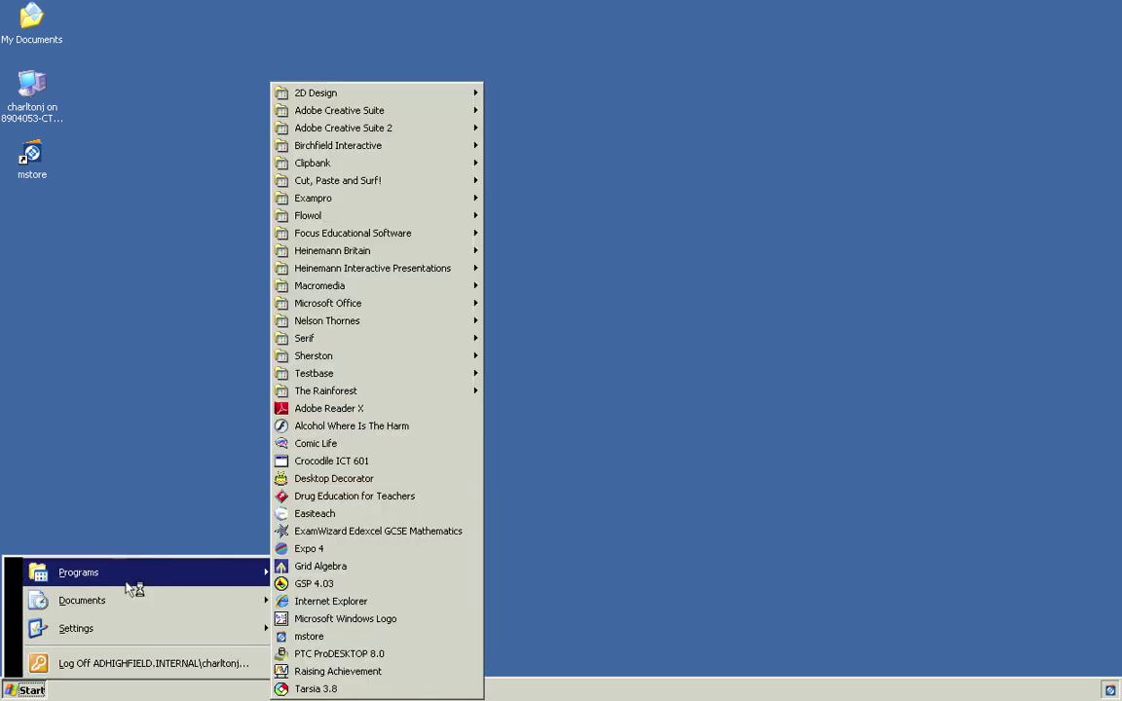
click(128, 663)
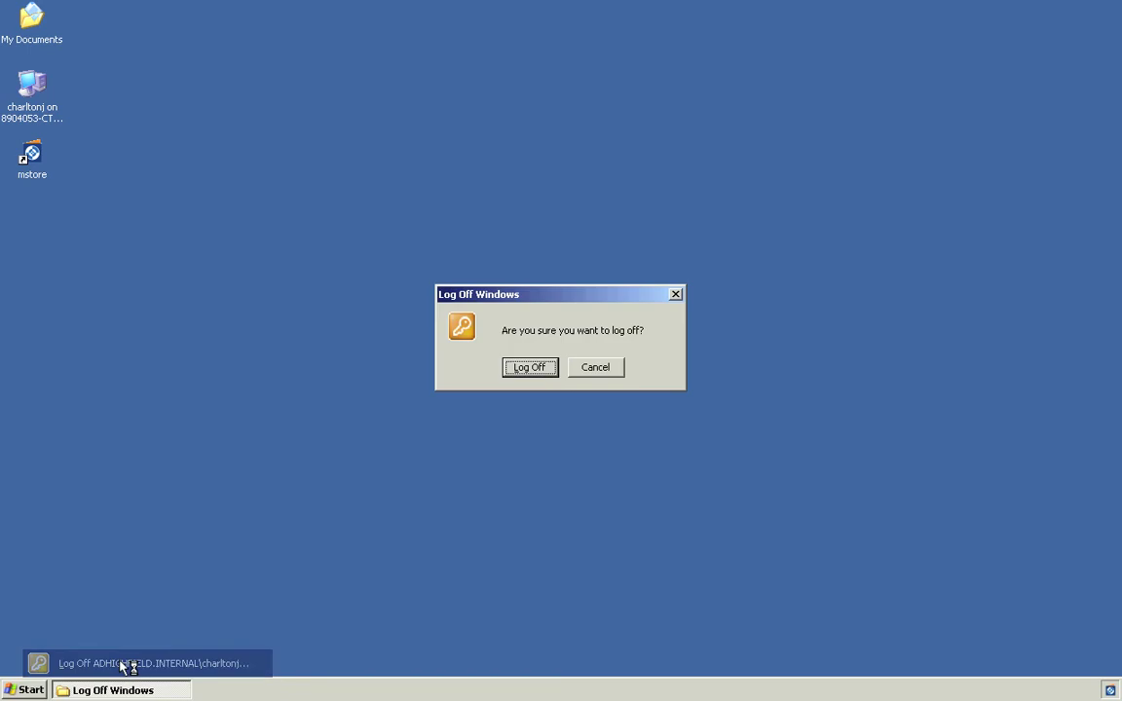
click(533, 369)
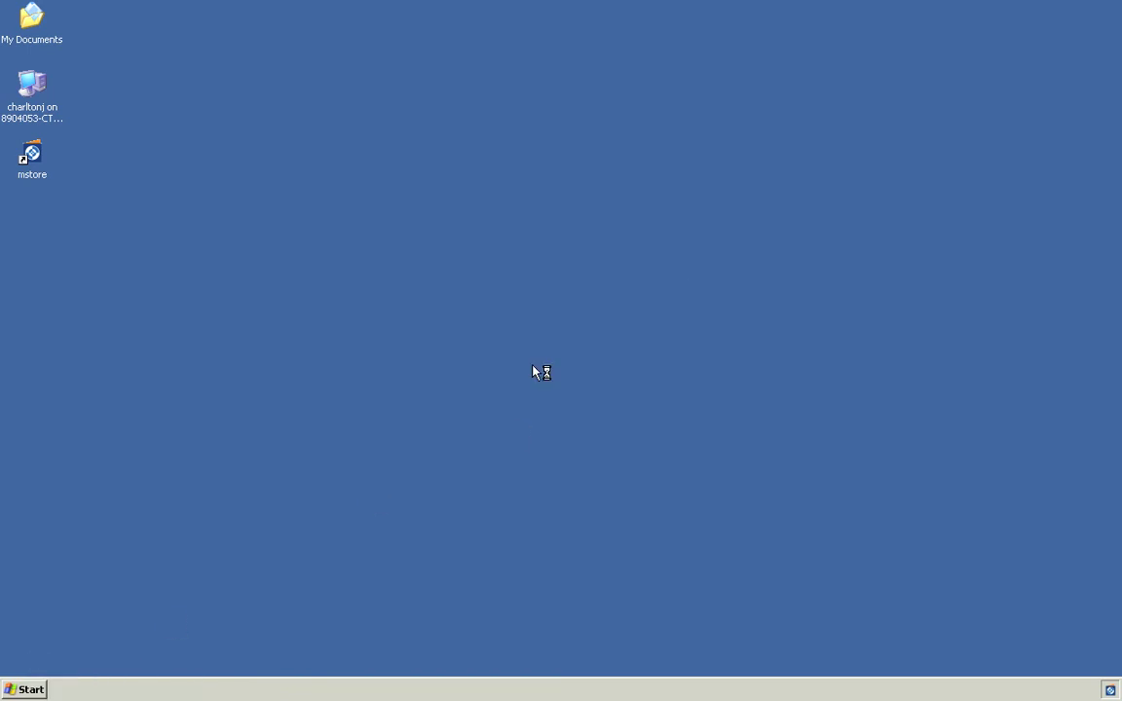